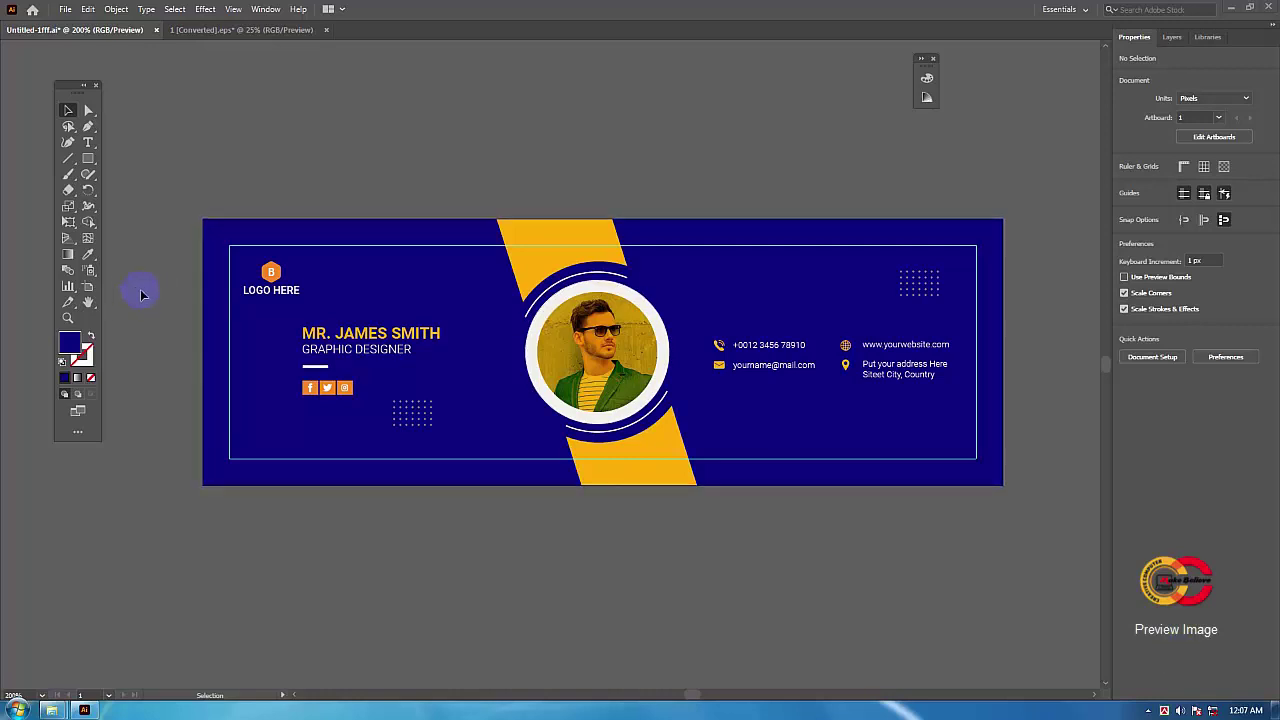
Step: Create a new web document 7000 px wide and 4000 px high
click(66, 12)
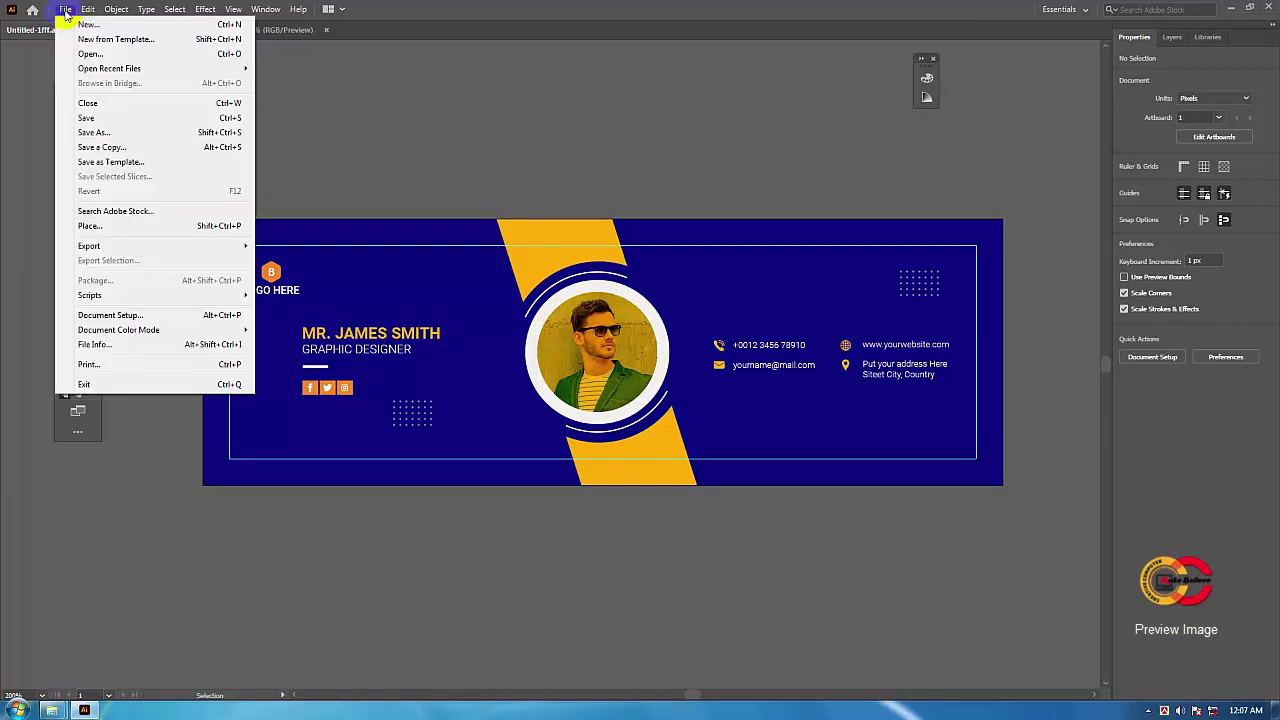
click(145, 27)
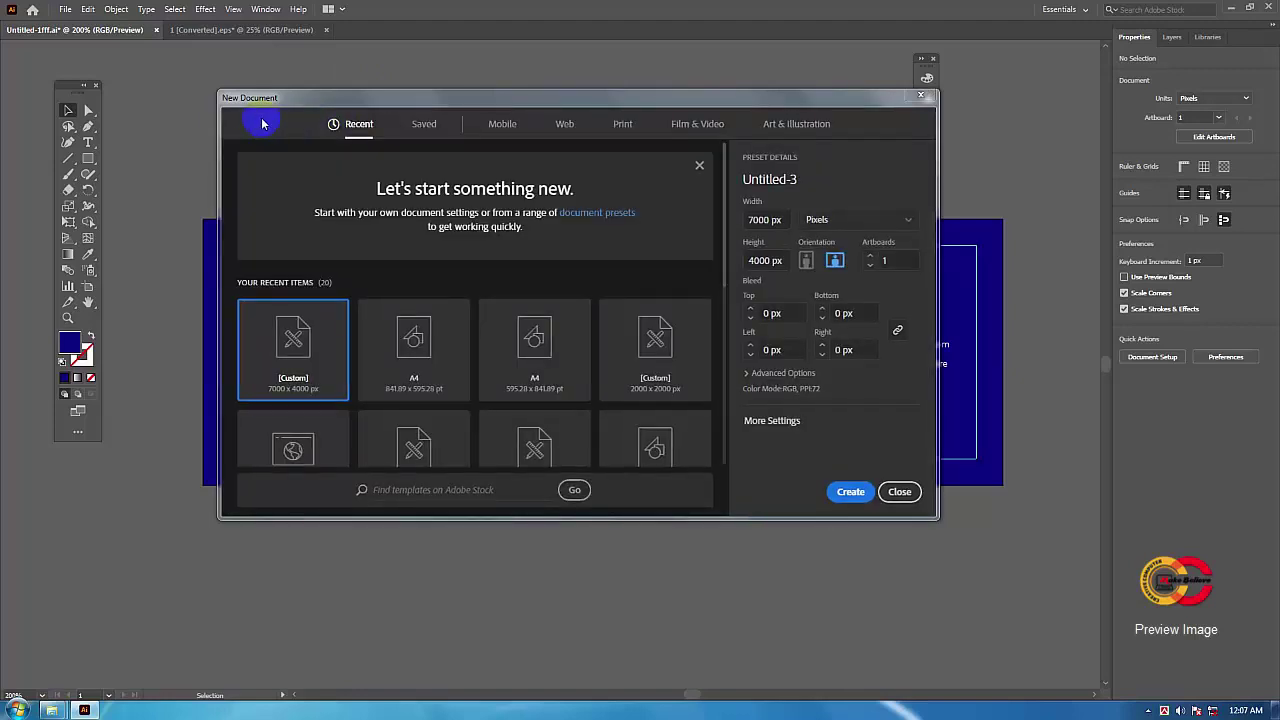
click(562, 130)
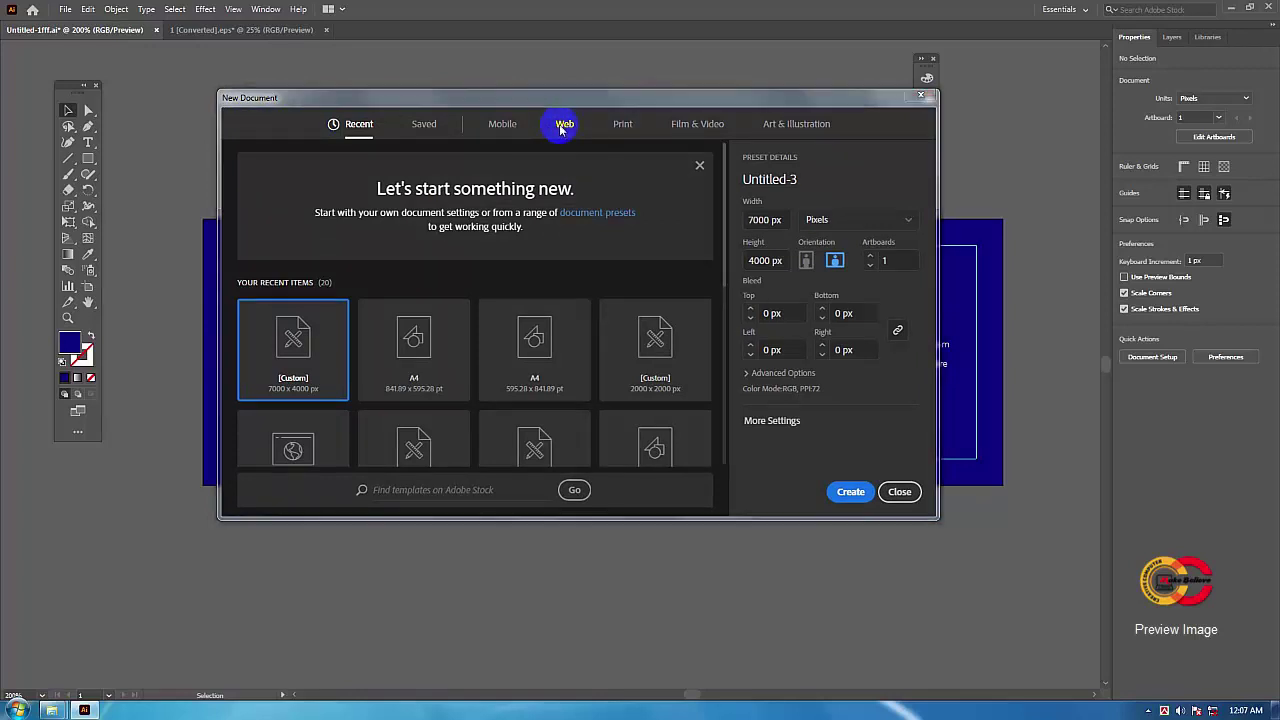
click(770, 222)
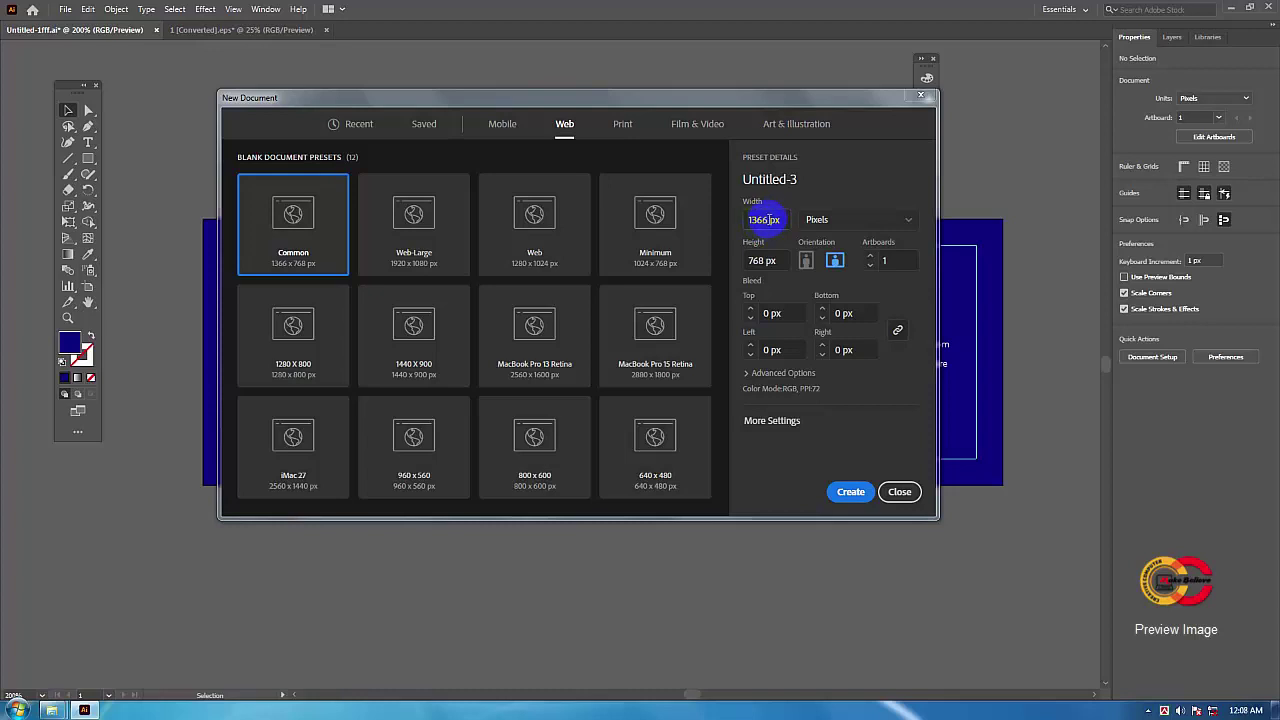
drag(768, 219, 748, 220)
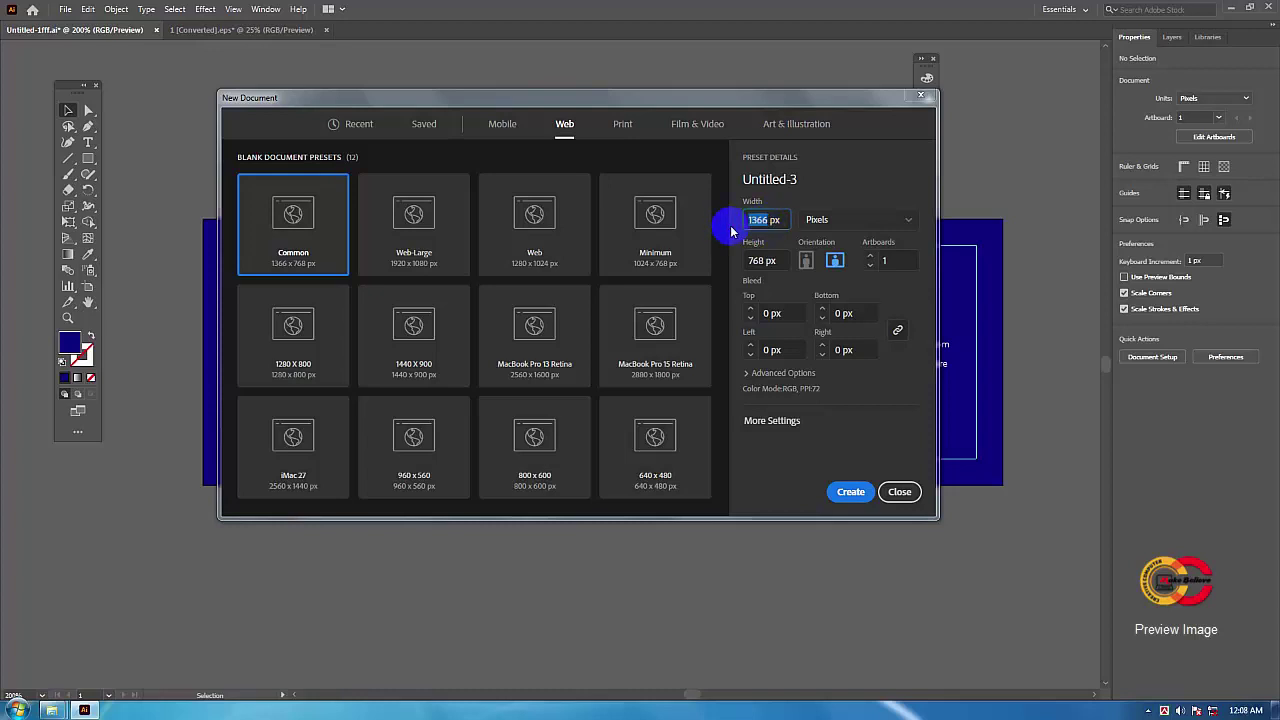
text(7000)
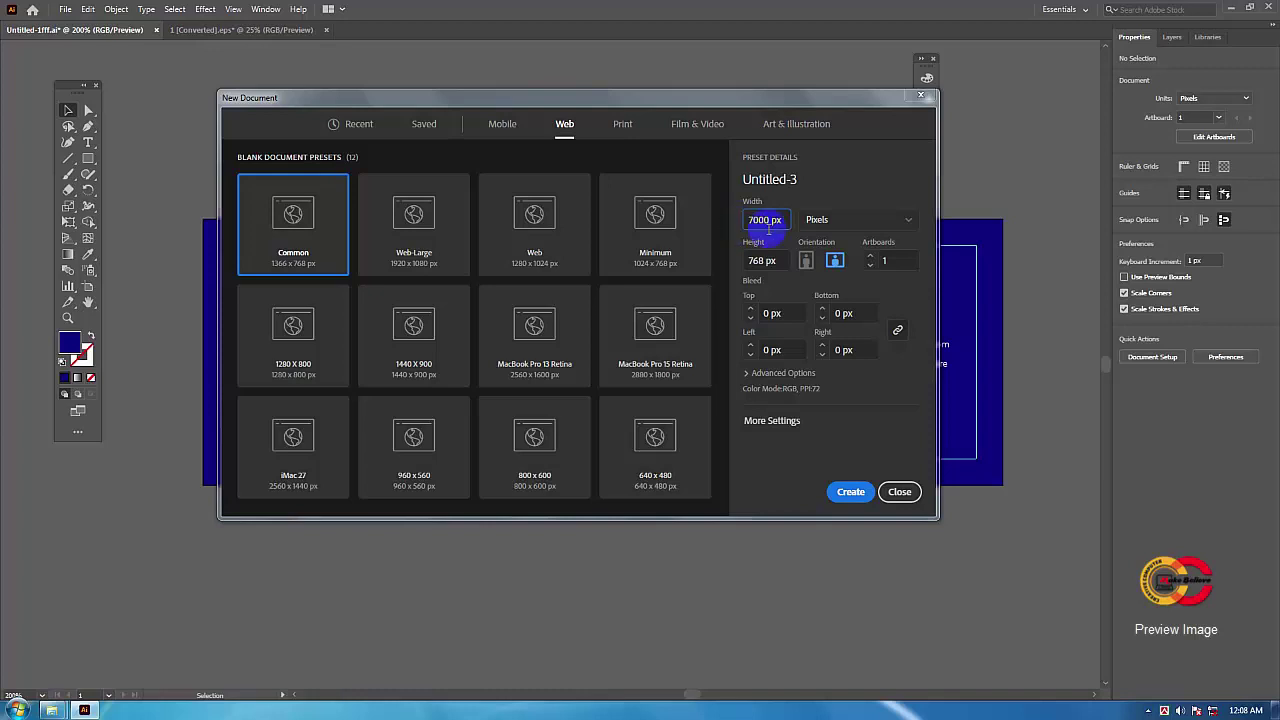
drag(766, 260, 735, 265)
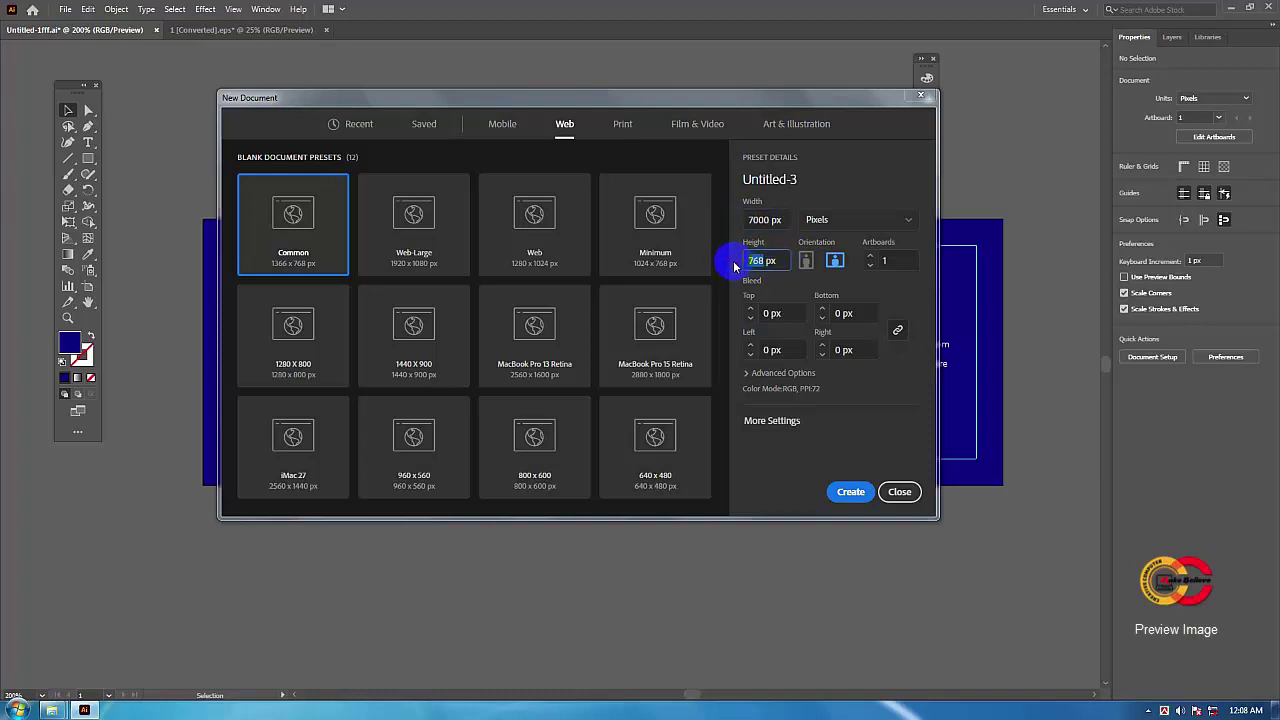
text(4000)
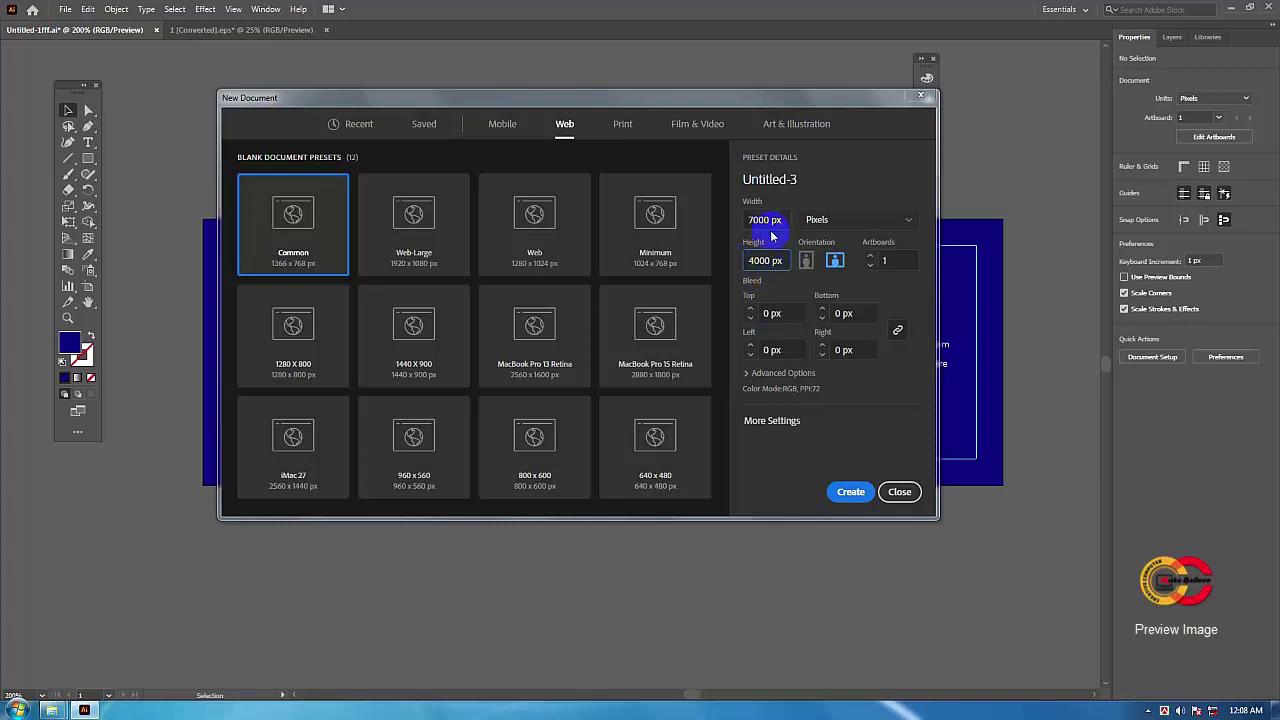
double_click(764, 259)
click(850, 492)
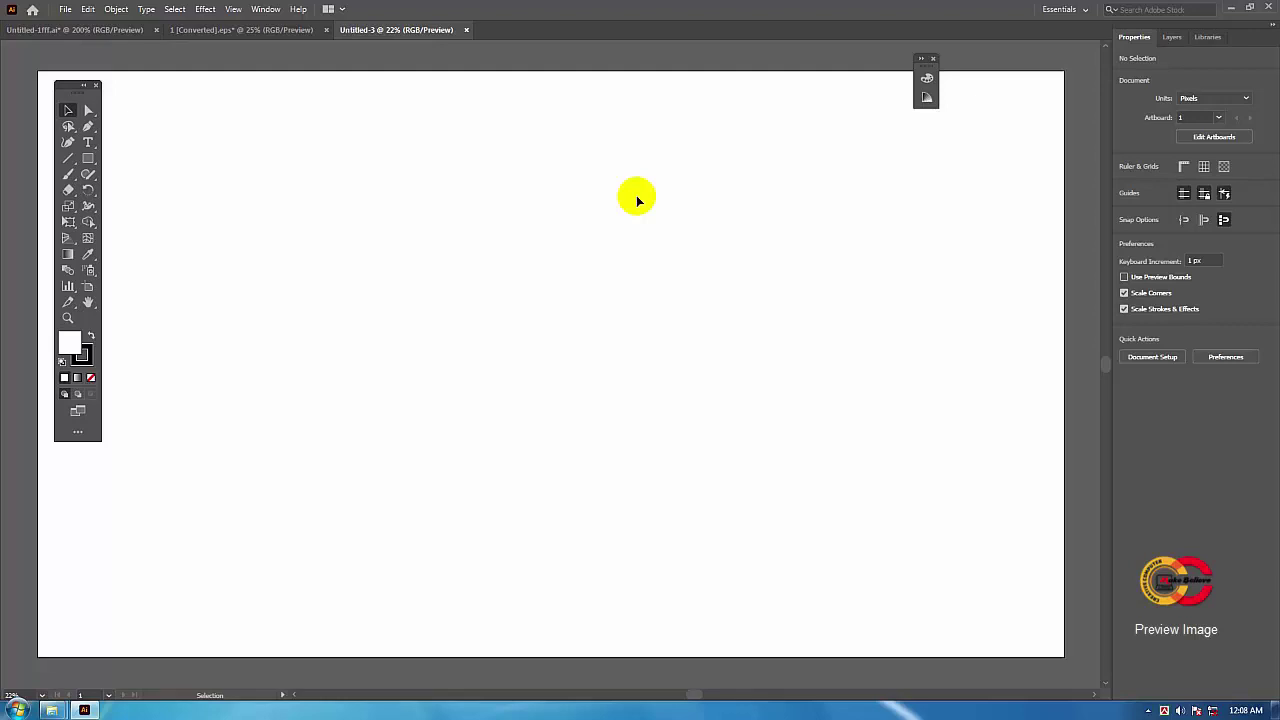
Step: Set the stroke to none, make the fill active, and place the Color panel clear of the artboard
key(a)
key(ctrl+minus)
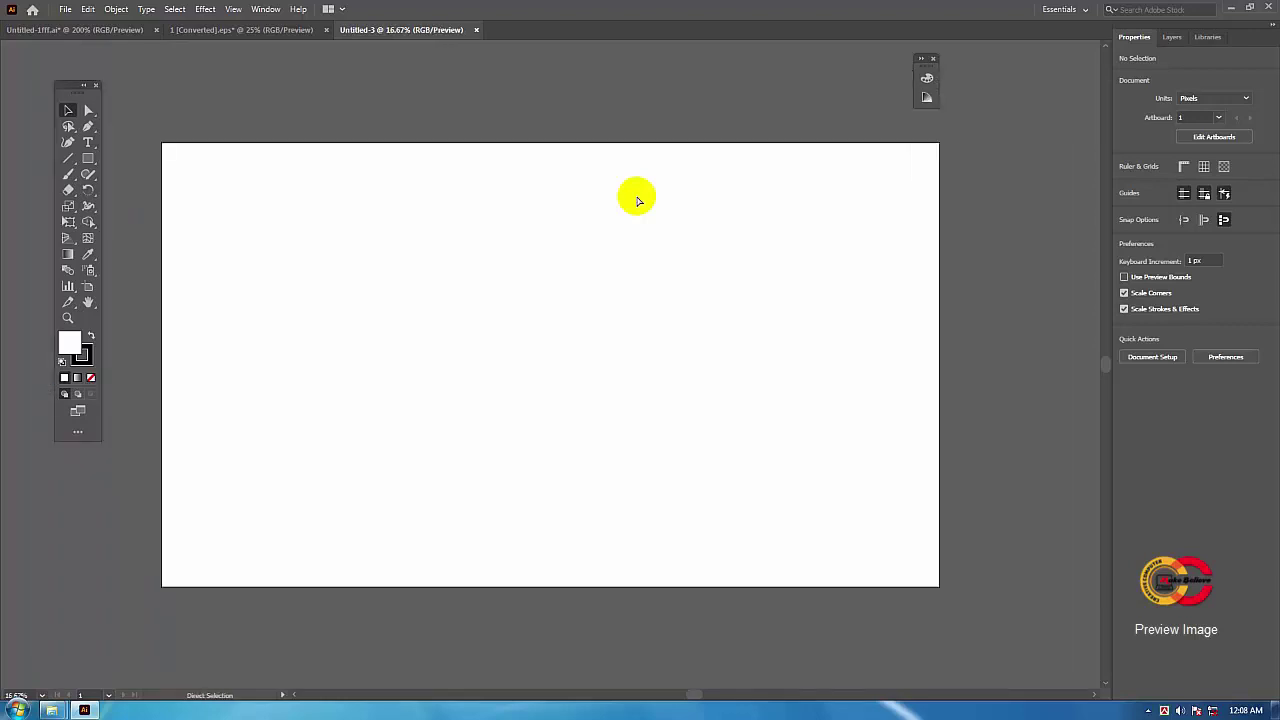
key(ctrl+minus)
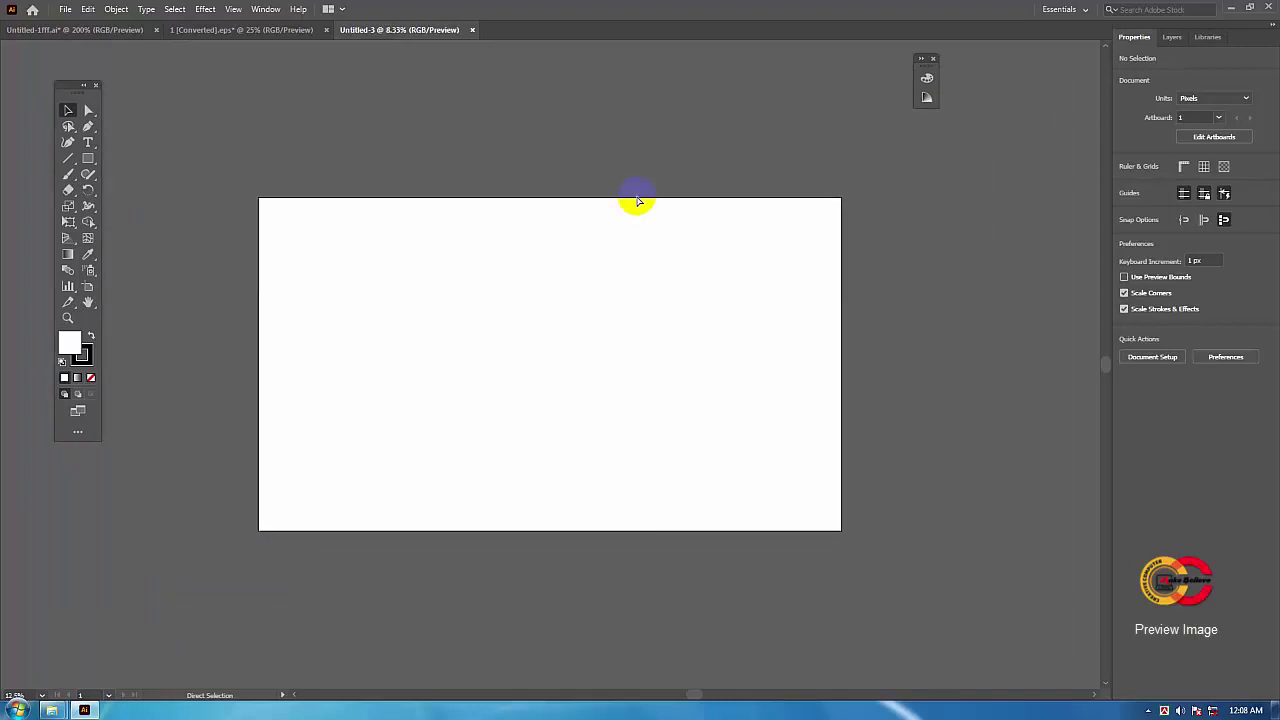
key(ctrl+minus)
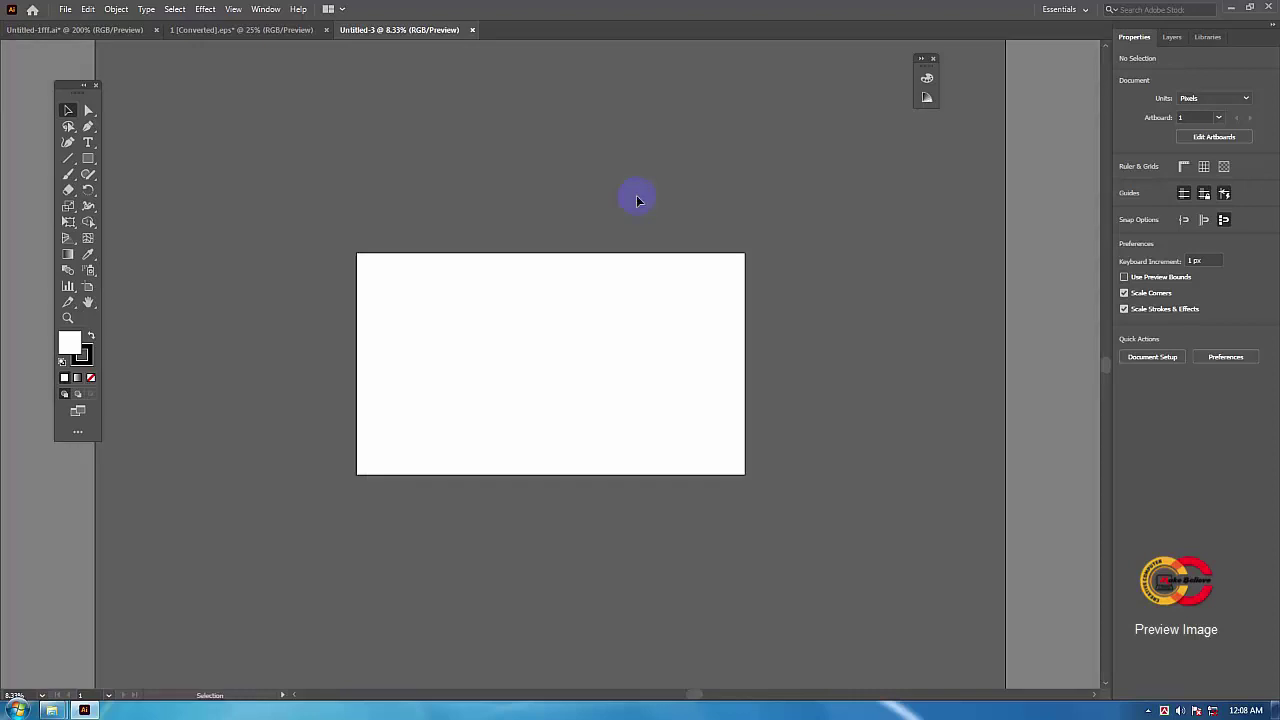
key(ctrl)
key(ctrl+plus)
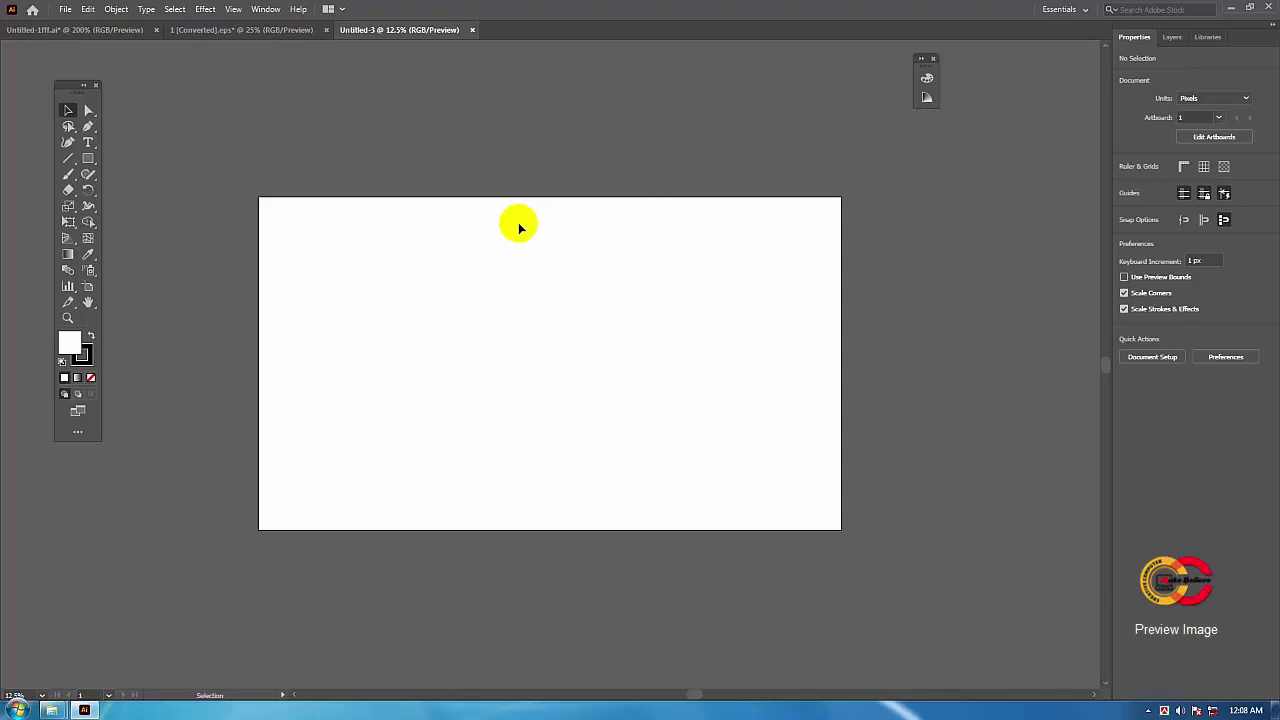
drag(65, 91, 74, 80)
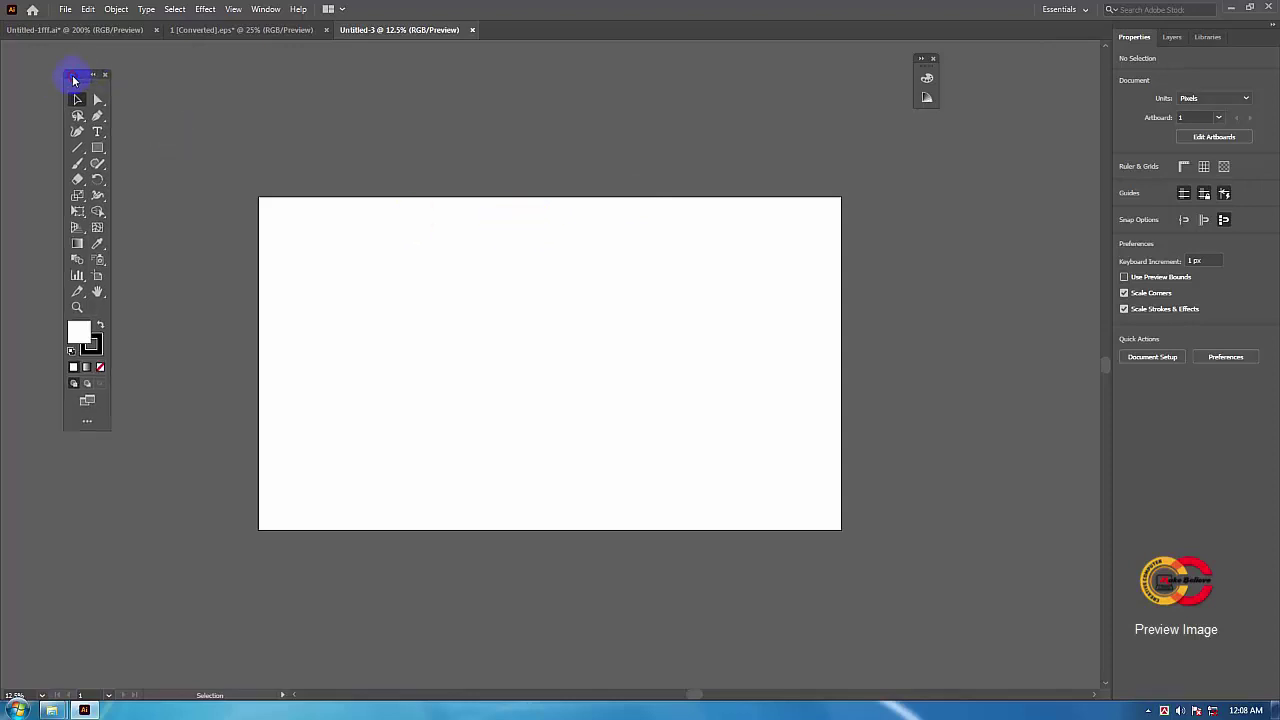
click(90, 335)
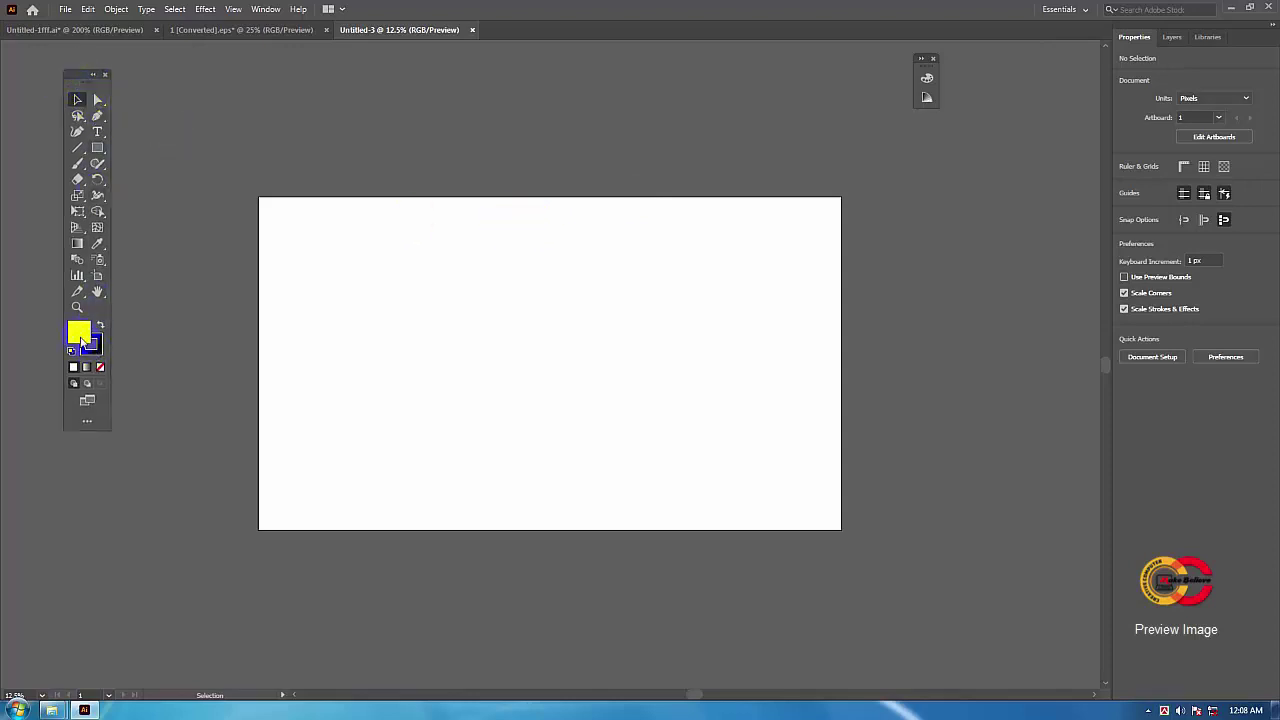
click(74, 333)
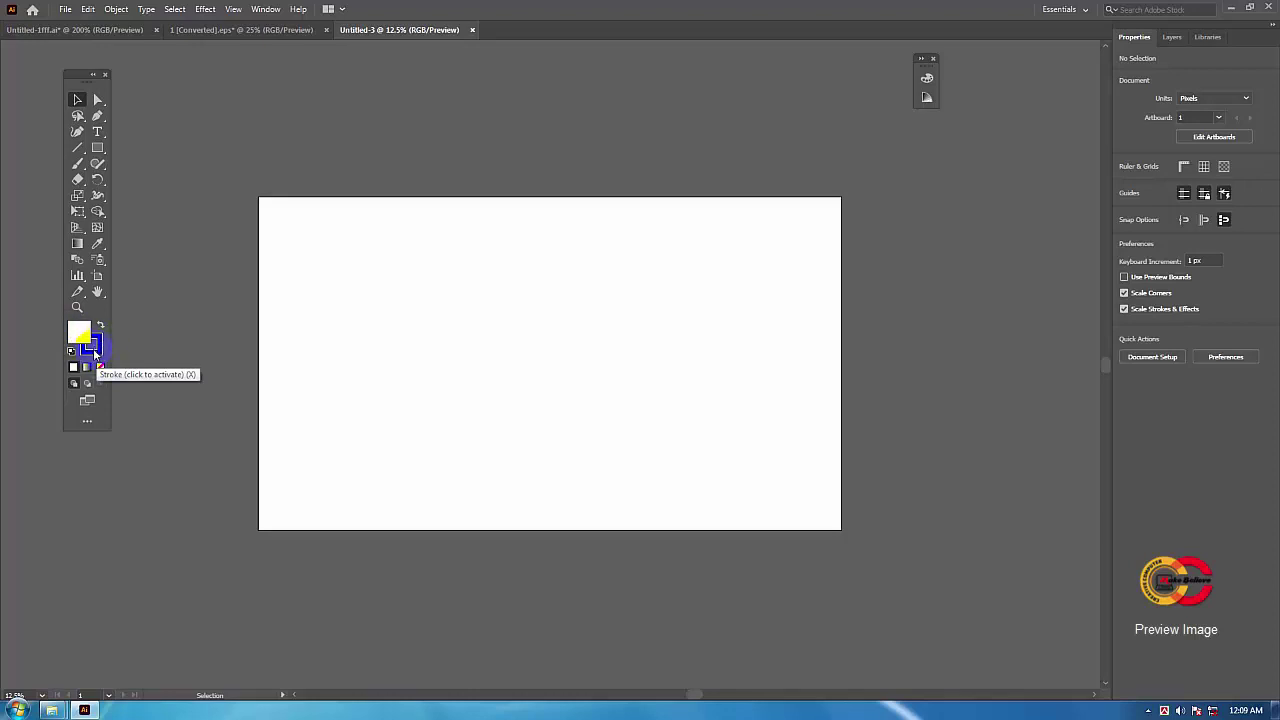
click(97, 352)
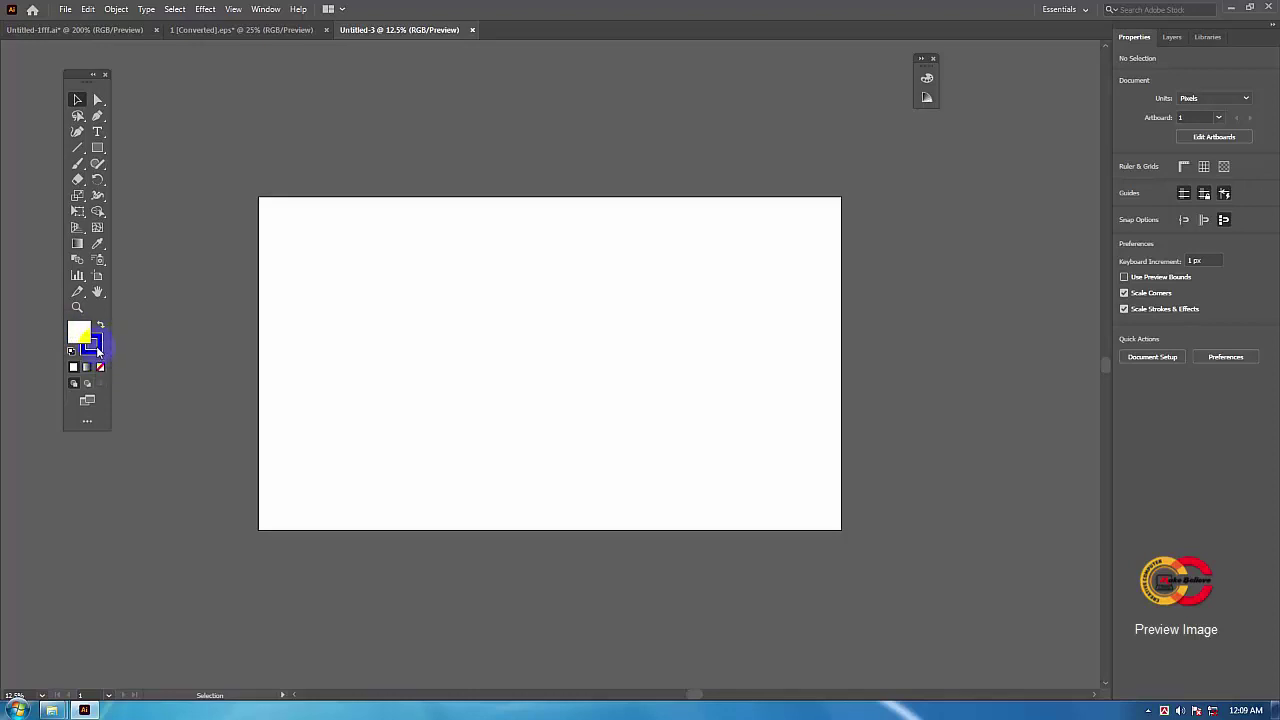
click(97, 351)
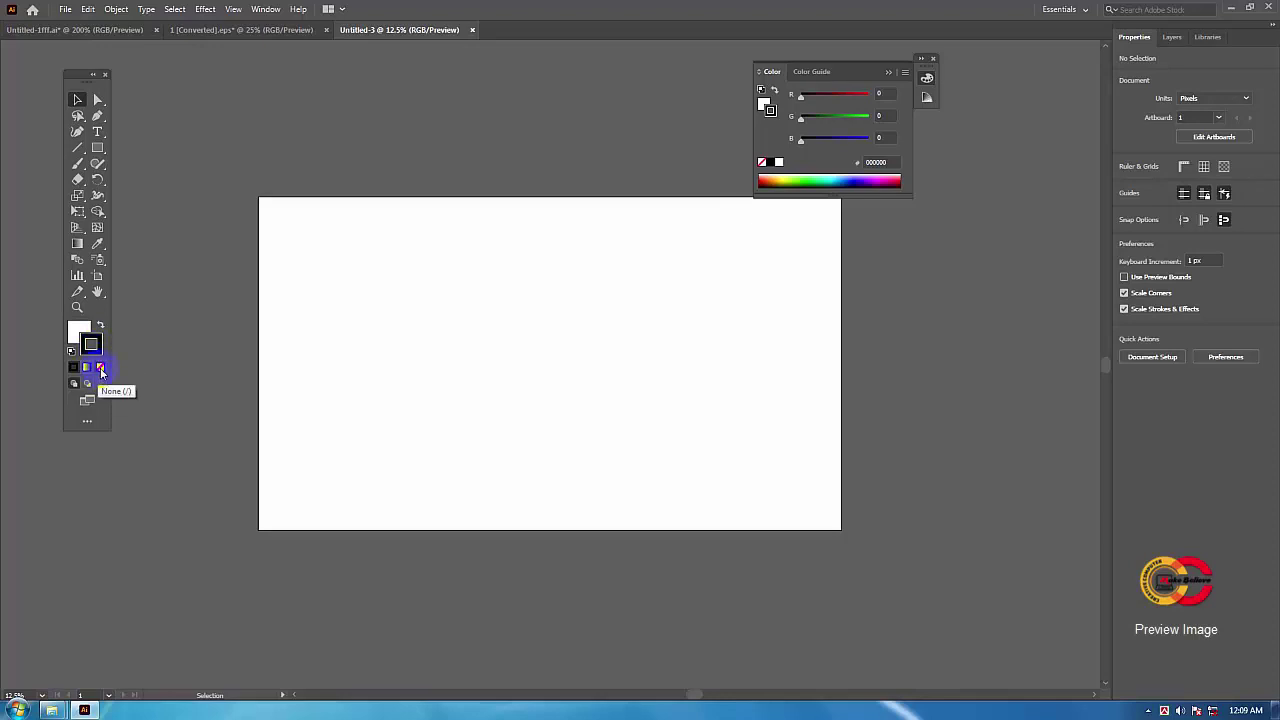
click(101, 370)
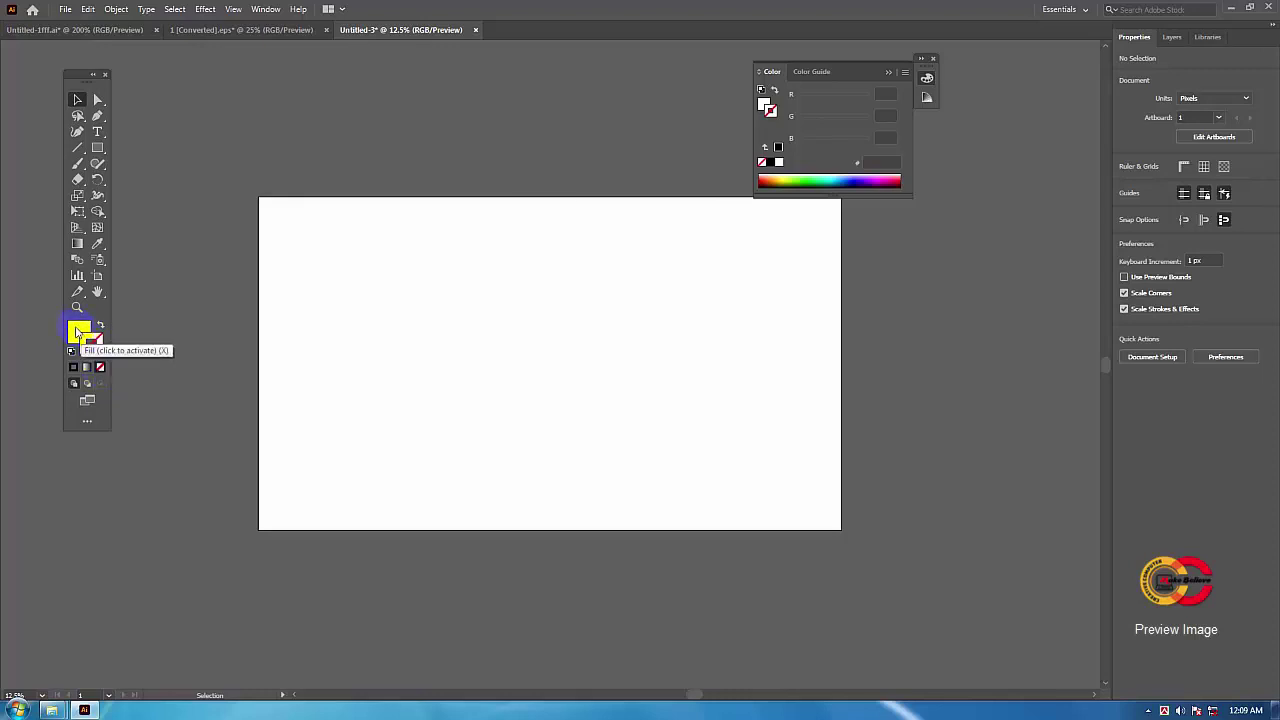
click(76, 332)
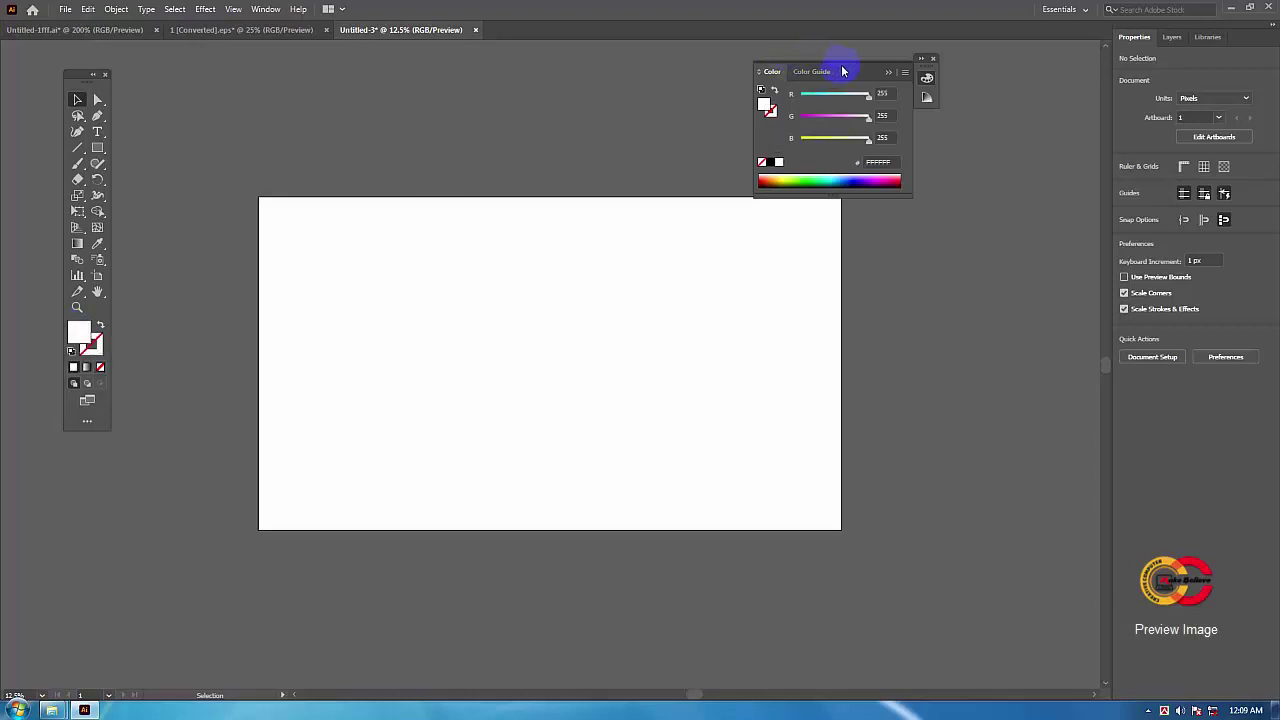
drag(843, 68, 976, 70)
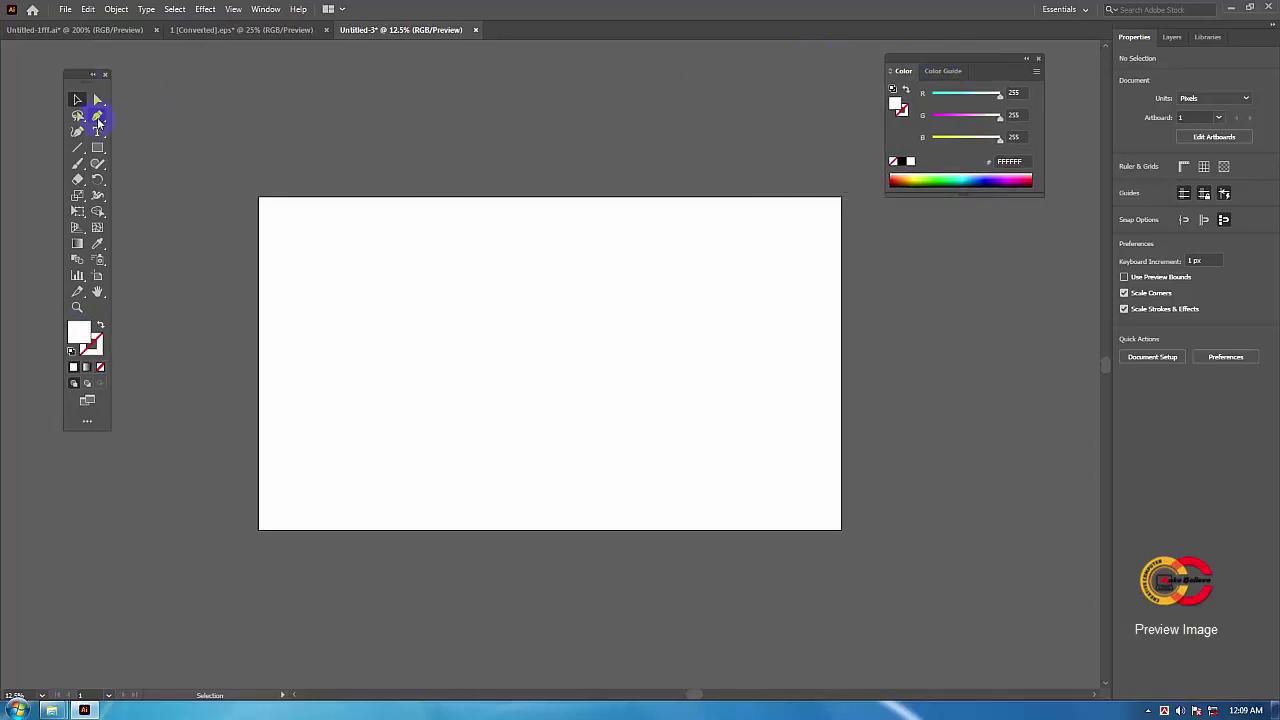
Step: Create a 7000 x 4000 px rectangle and center it horizontally and vertically on the artboard
drag(96, 152, 153, 150)
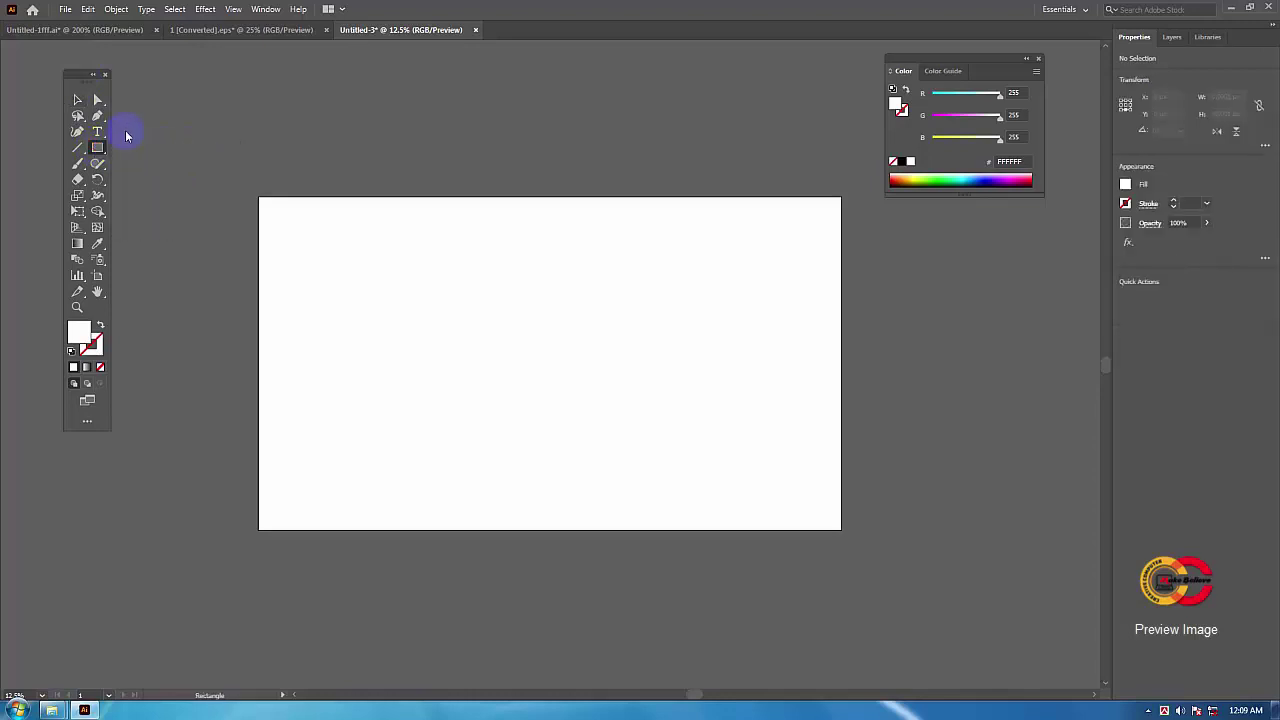
click(475, 288)
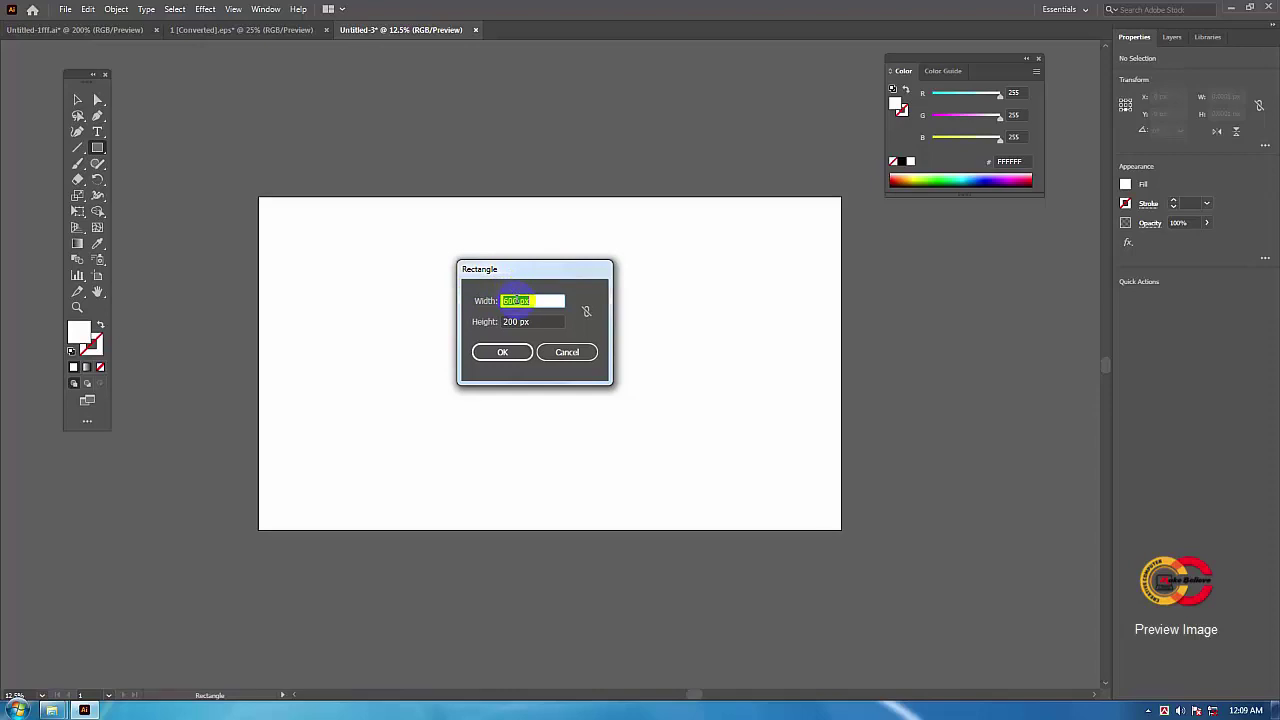
double_click(515, 300)
text(7000)
double_click(490, 321)
text(4000)
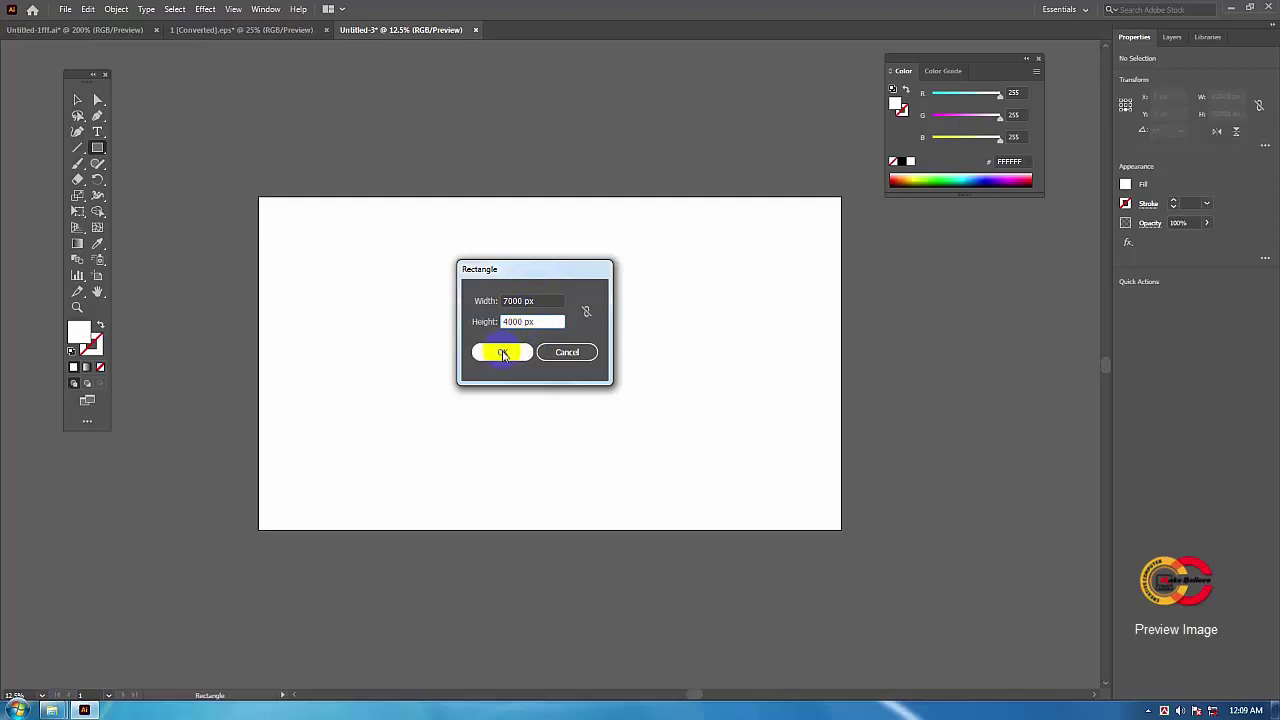
click(502, 353)
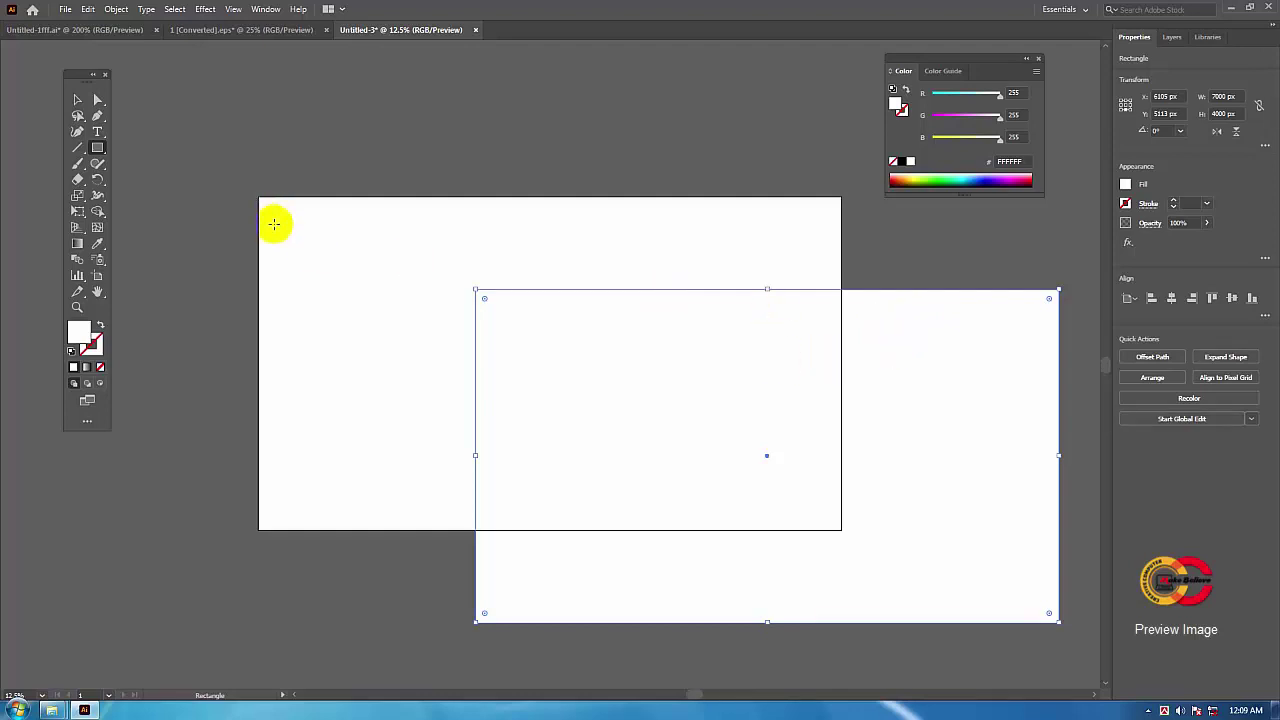
click(1172, 298)
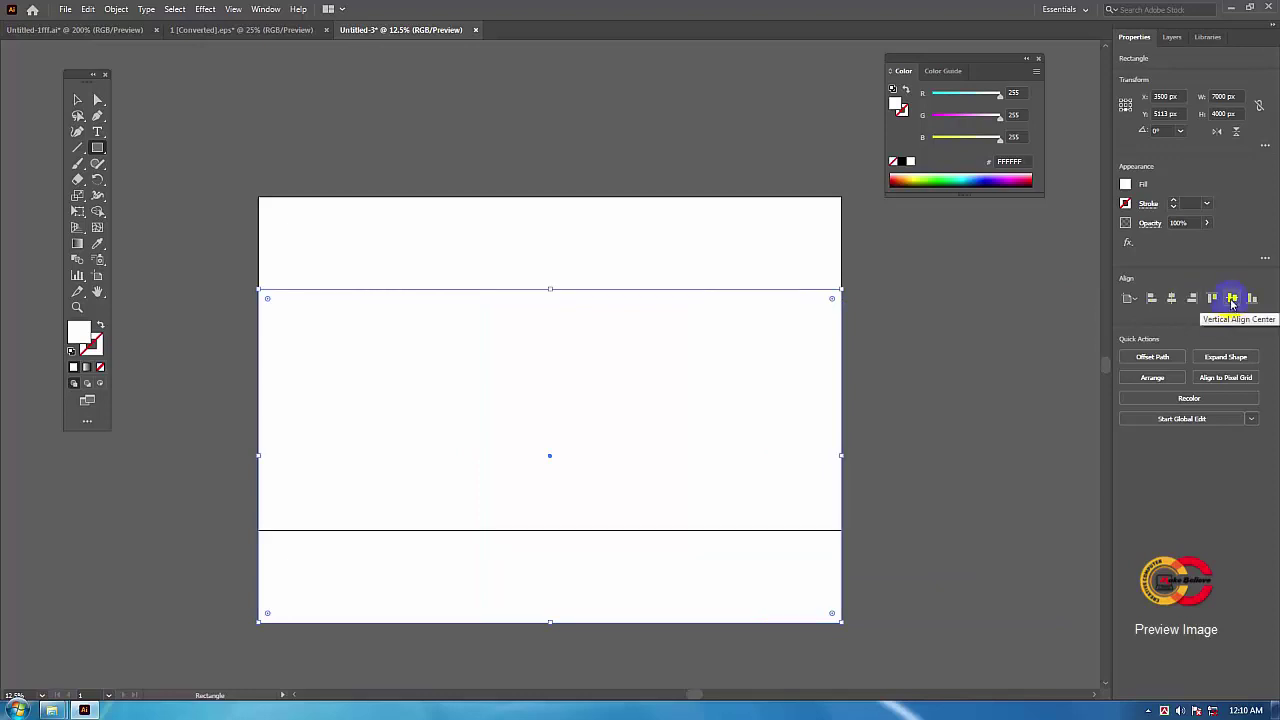
click(1232, 299)
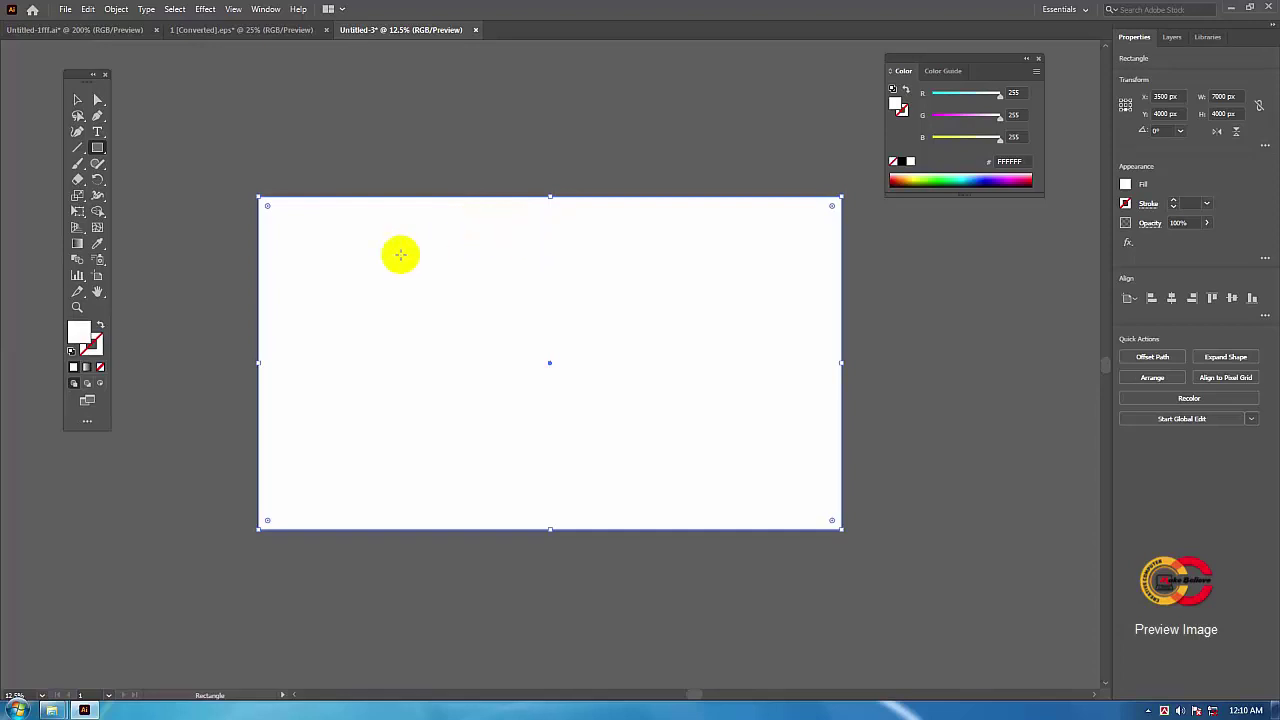
Step: Fill the artboard-sized rectangle with the light orange F99C50
double_click(76, 333)
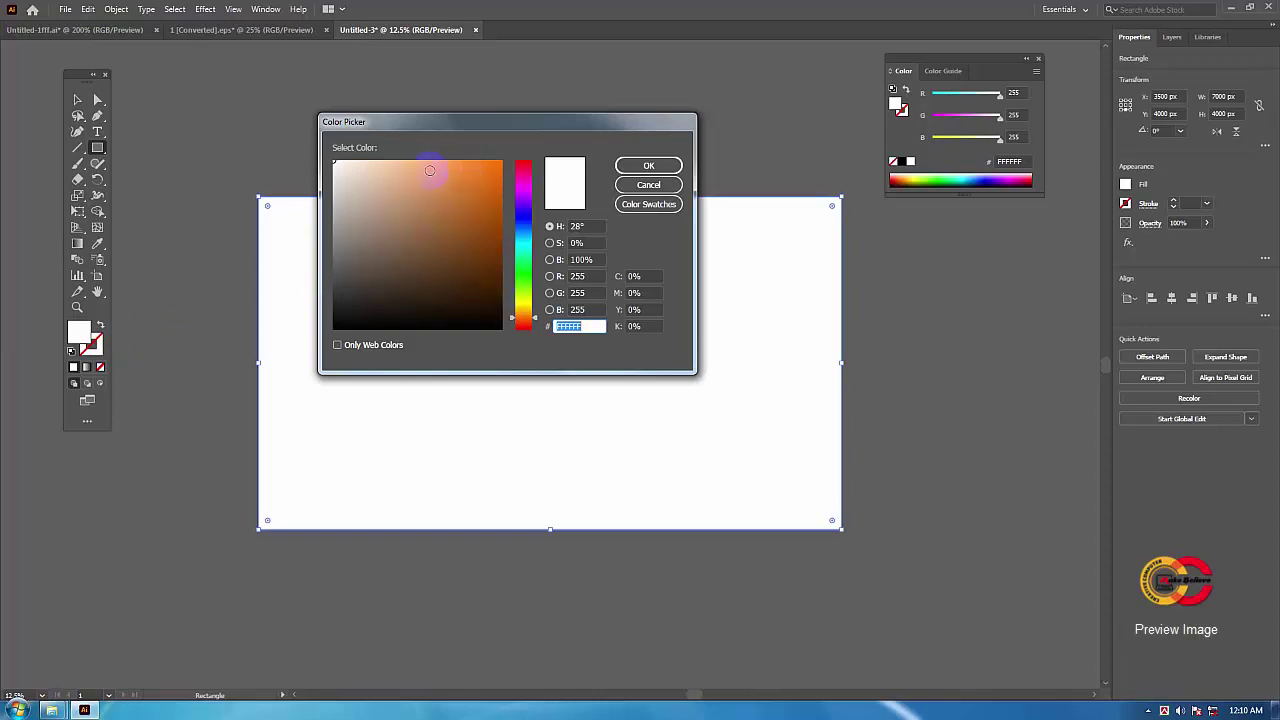
click(440, 165)
click(467, 165)
click(449, 164)
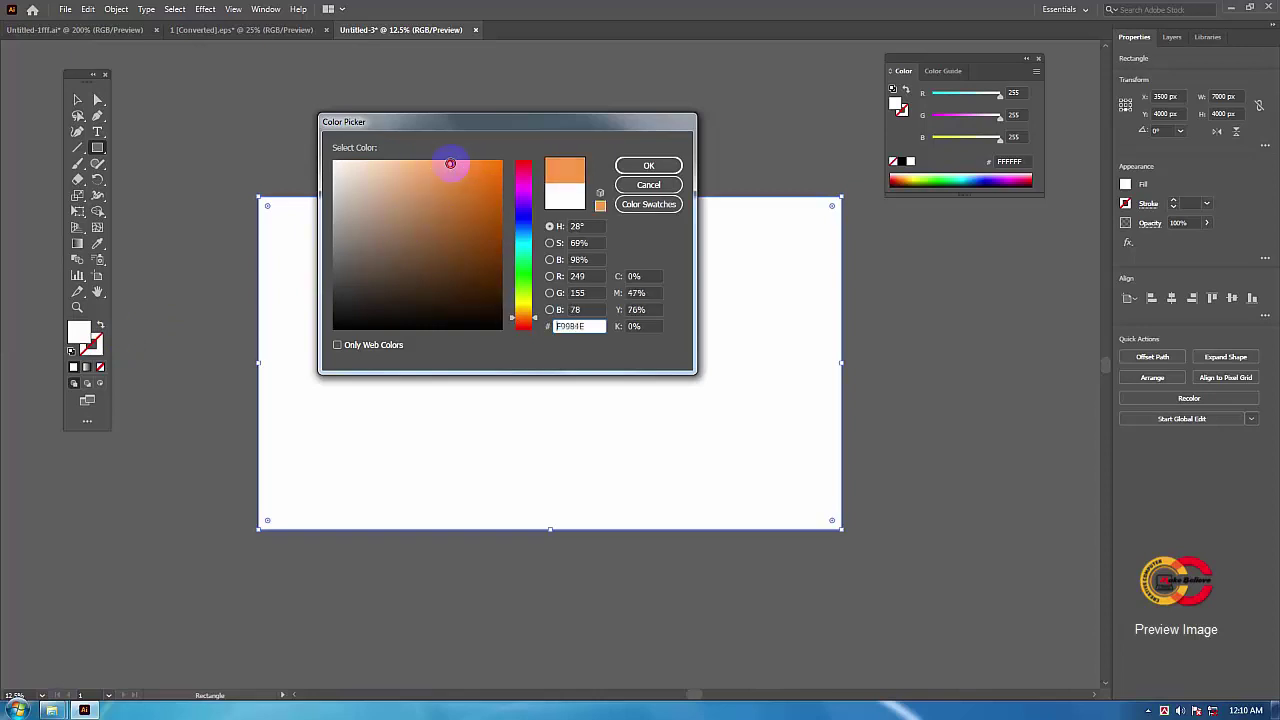
click(440, 164)
click(447, 164)
click(651, 168)
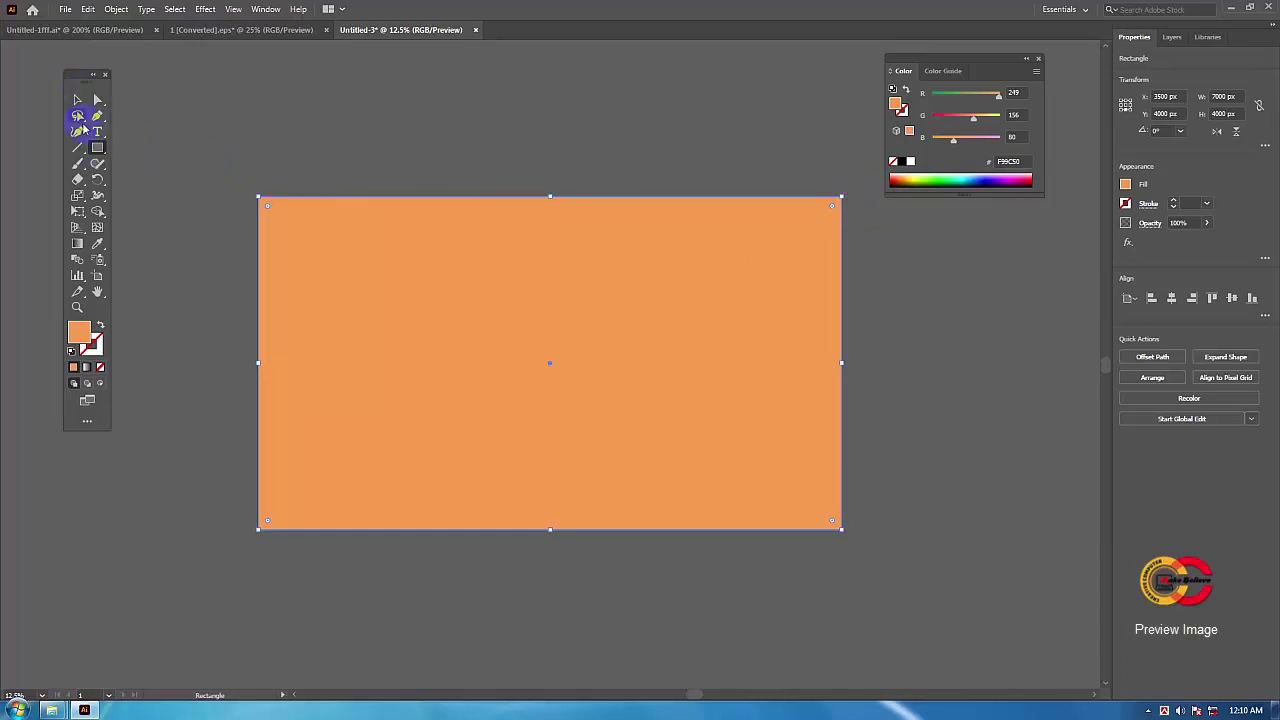
Step: Create a 600 x 200 px rectangle on the empty canvas above the artboard
drag(74, 77, 76, 78)
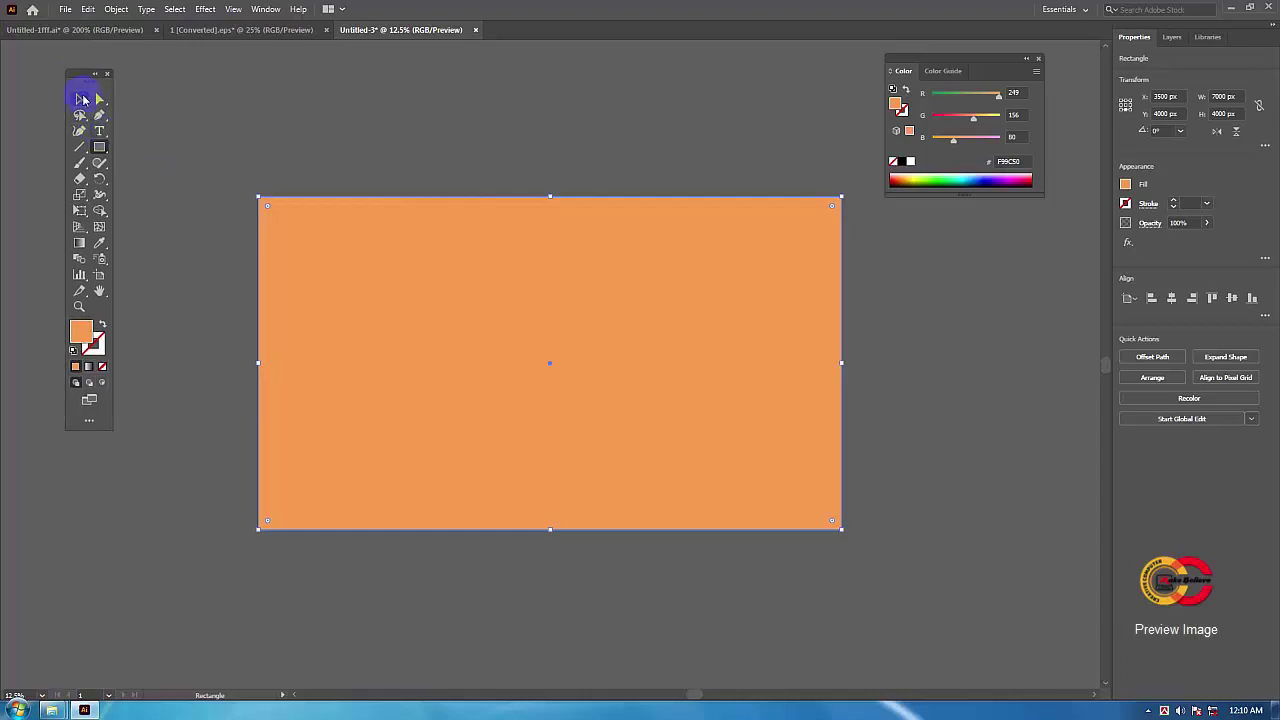
click(97, 150)
drag(97, 150, 186, 147)
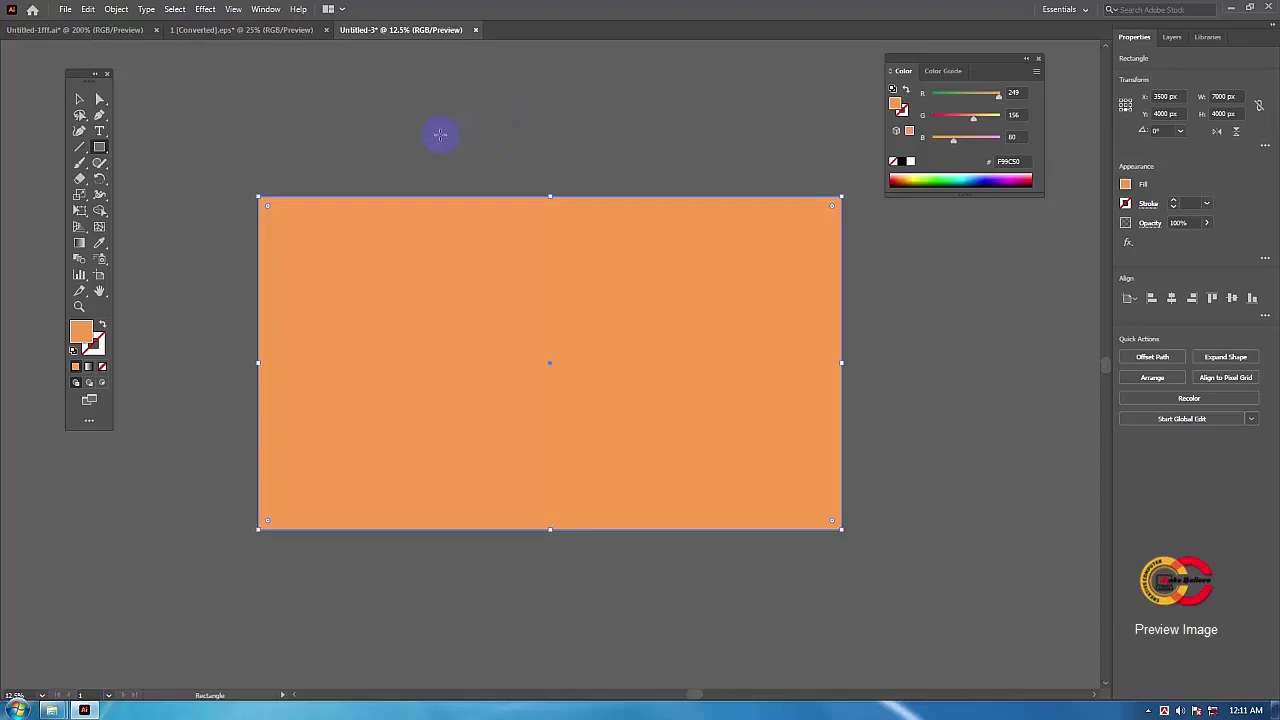
drag(99, 150, 172, 150)
click(463, 122)
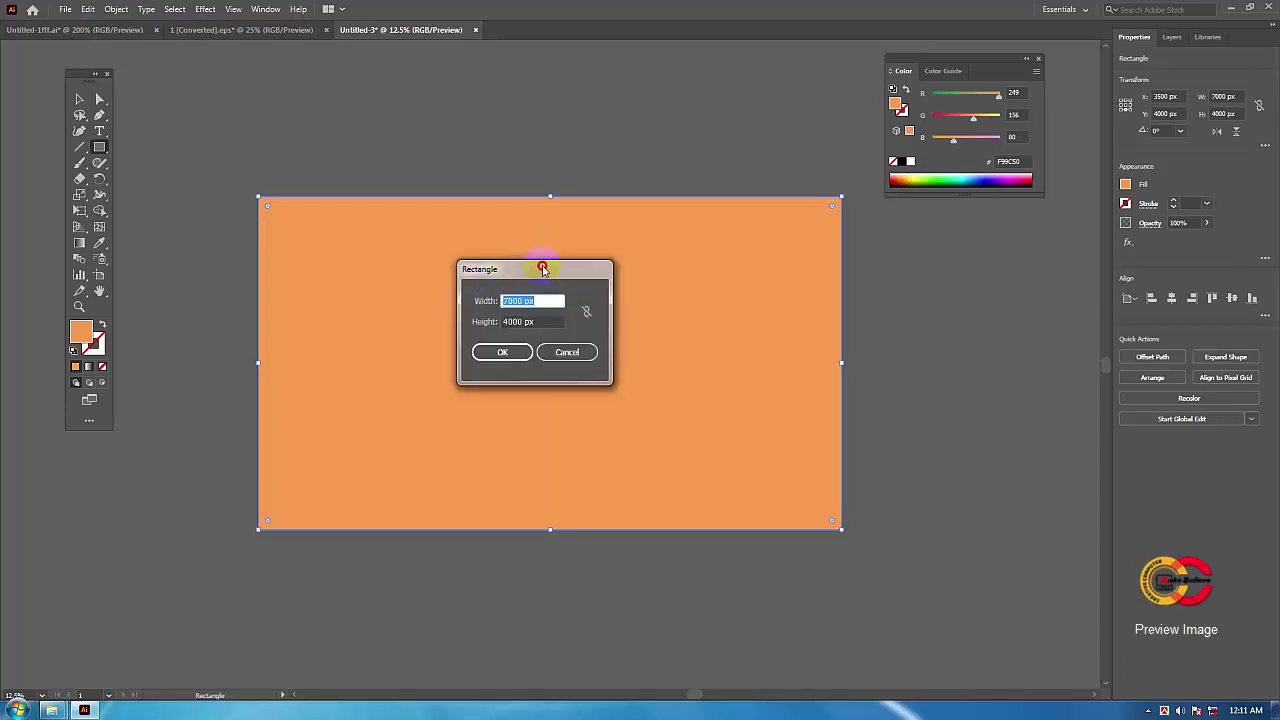
drag(542, 268, 533, 268)
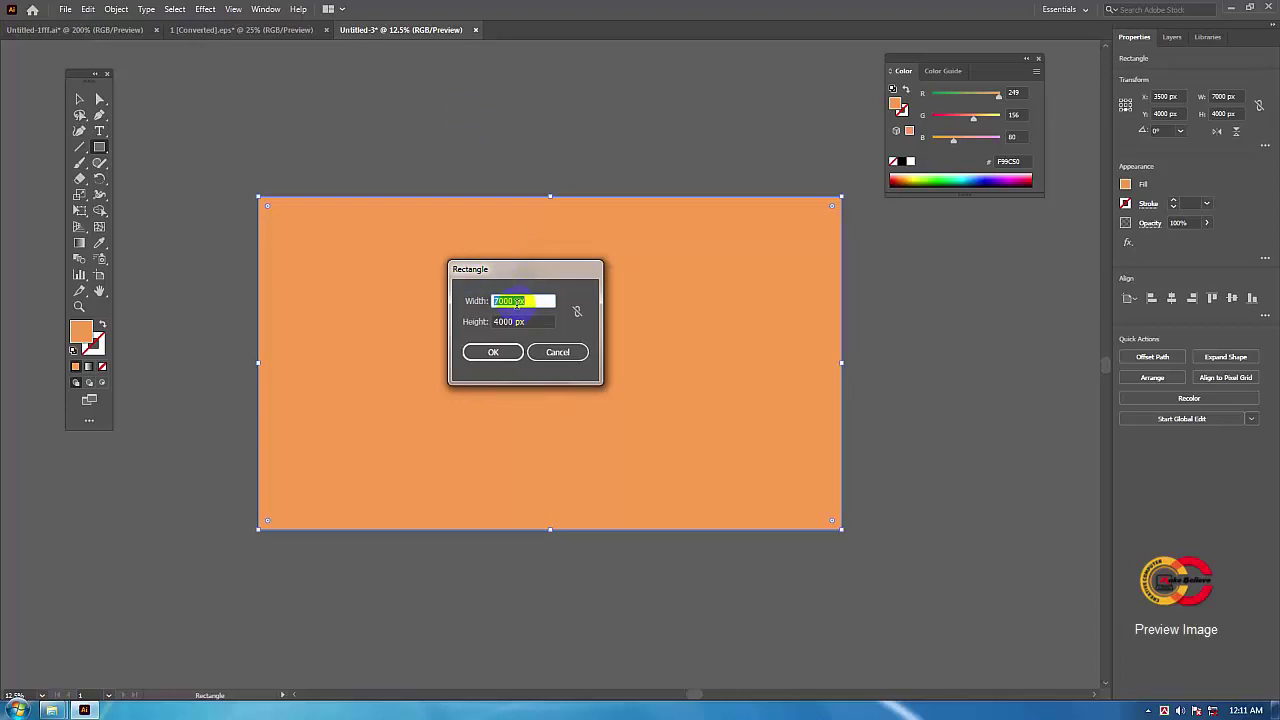
double_click(512, 301)
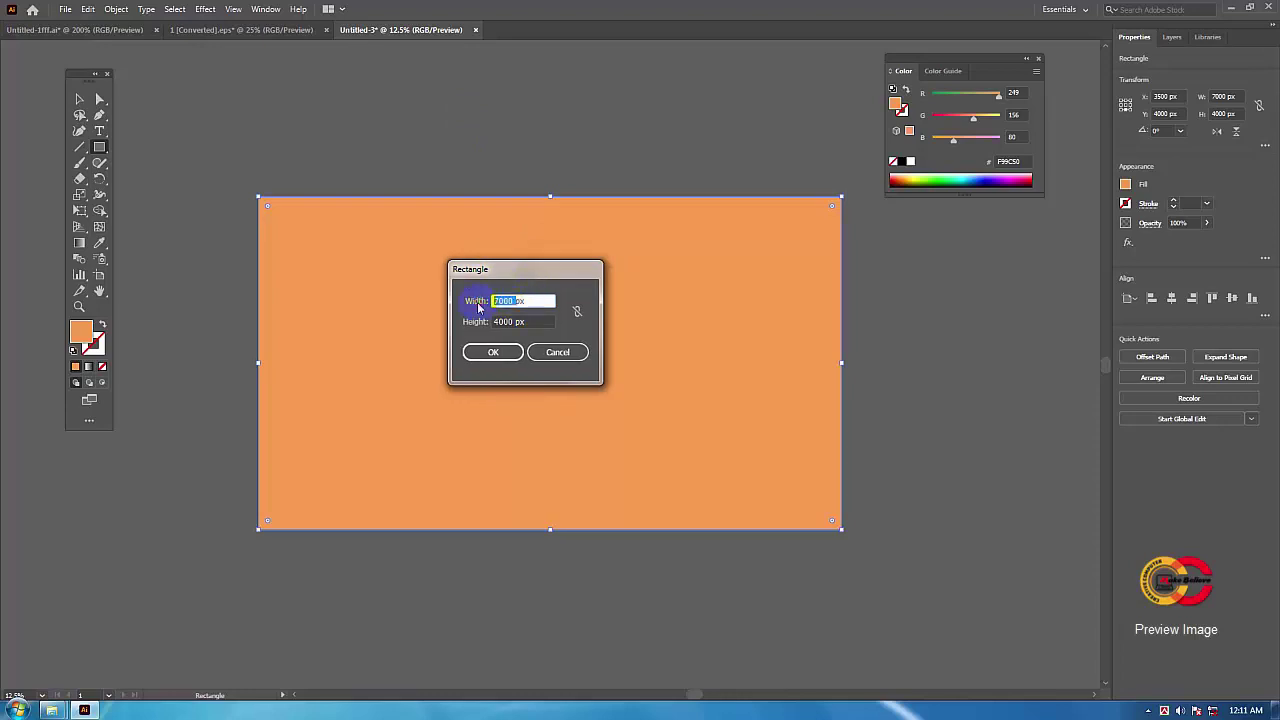
text(600)
double_click(500, 321)
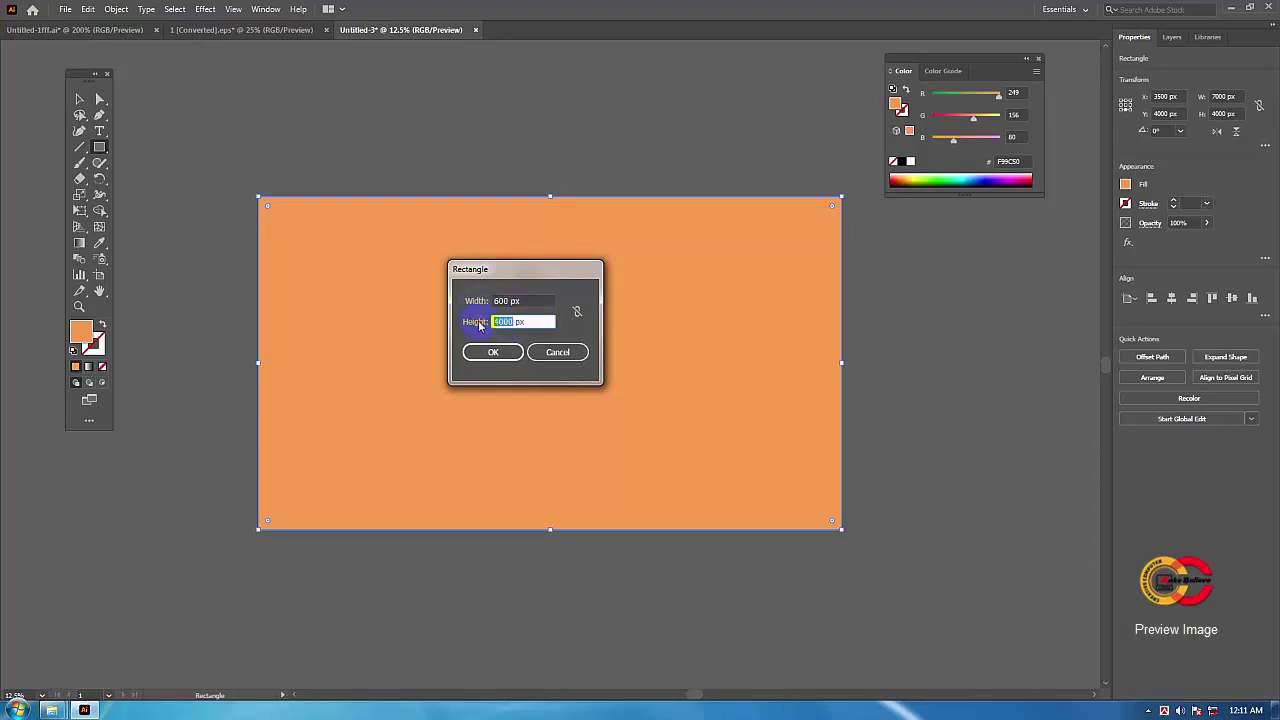
text(4)
text(00)
drag(513, 321, 493, 322)
click(500, 353)
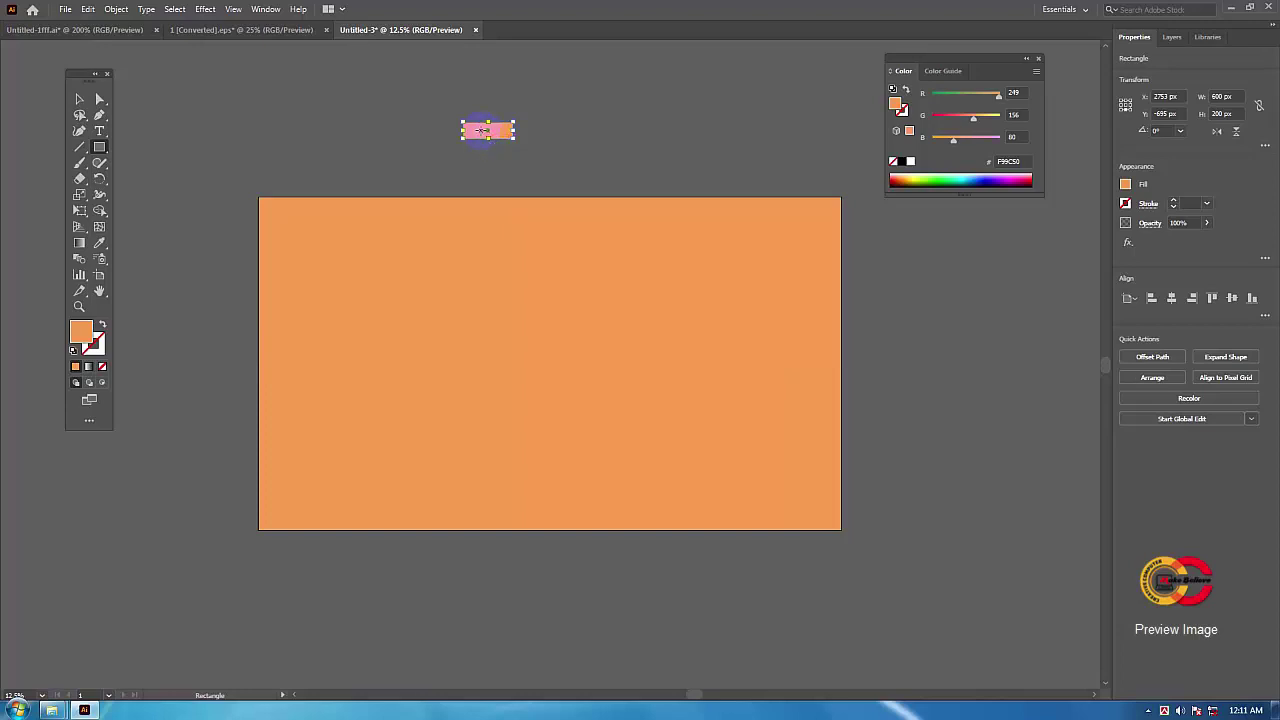
Step: Fill the small 600 x 200 px rectangle with white, FFFFFF
double_click(83, 333)
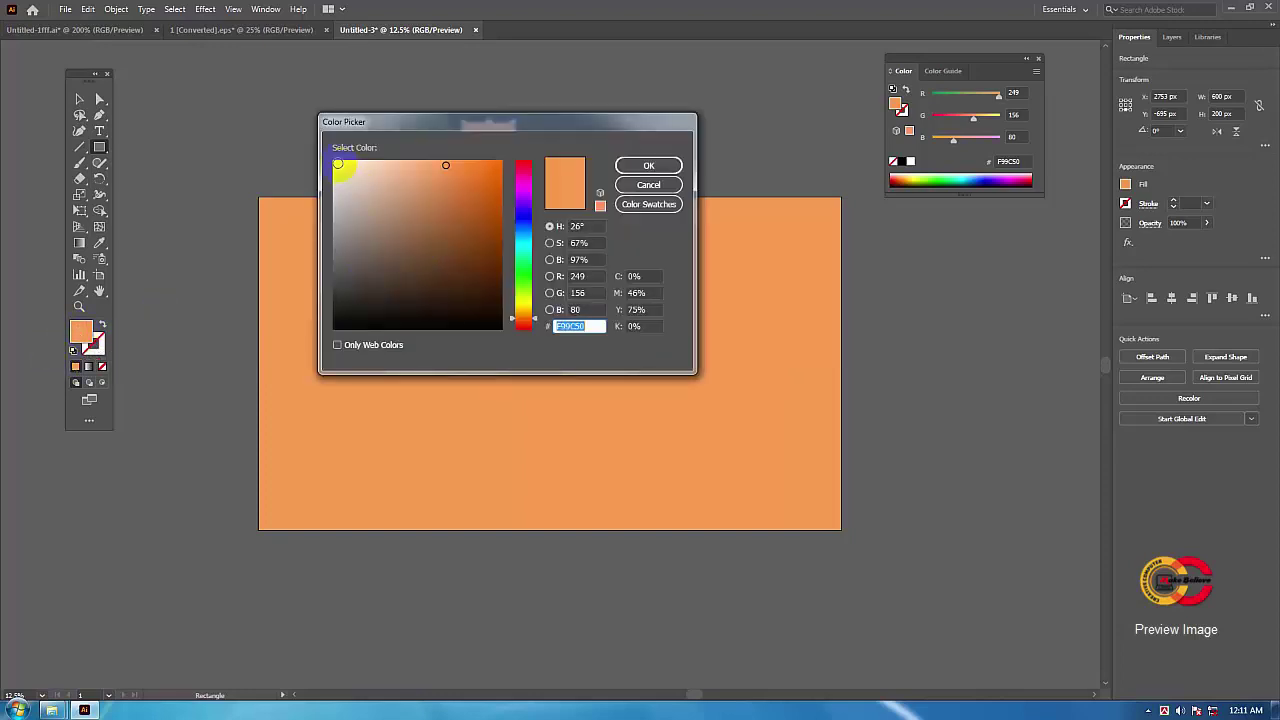
click(335, 161)
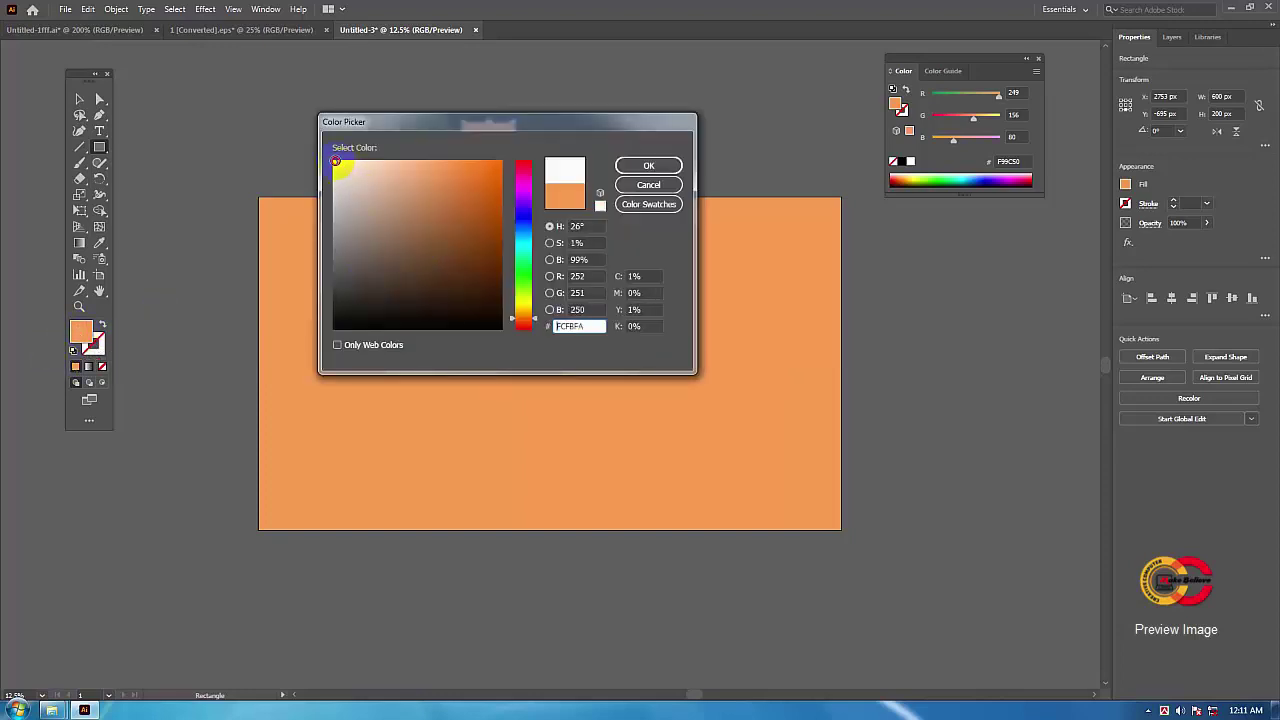
click(600, 206)
click(647, 168)
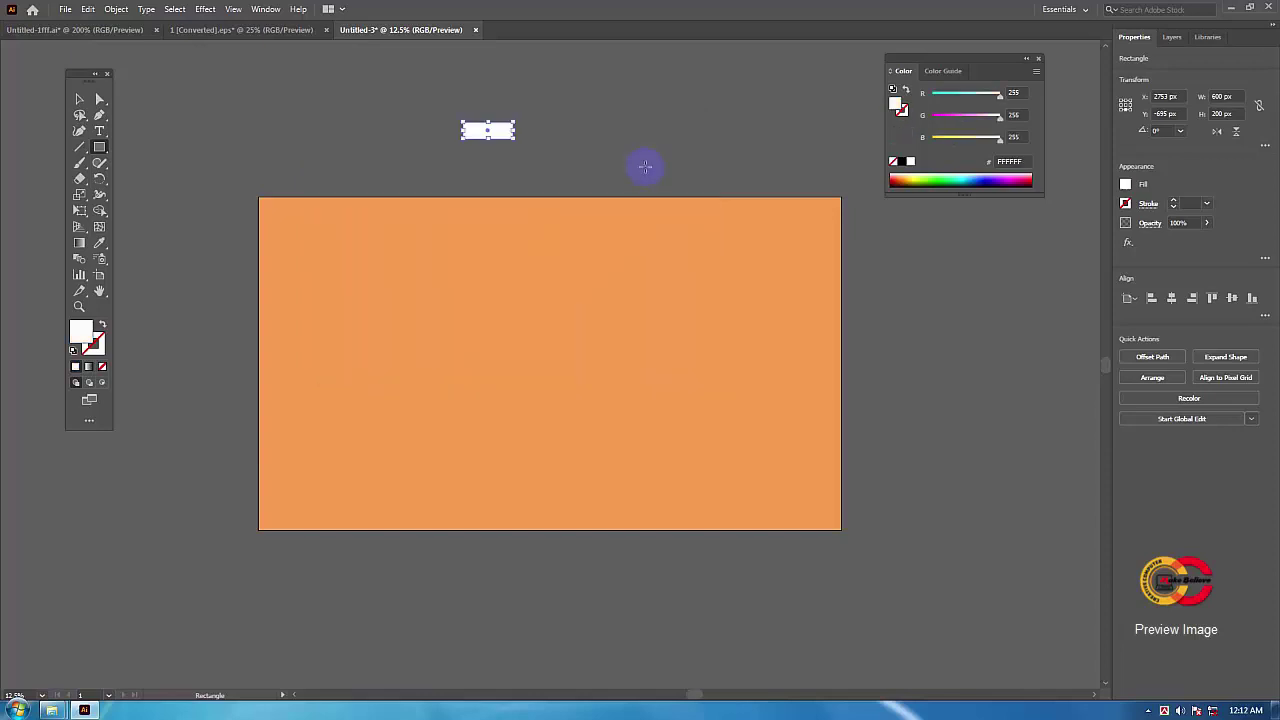
Step: Move the small white rectangle onto the orange background, close to the center of the artboard
click(508, 131)
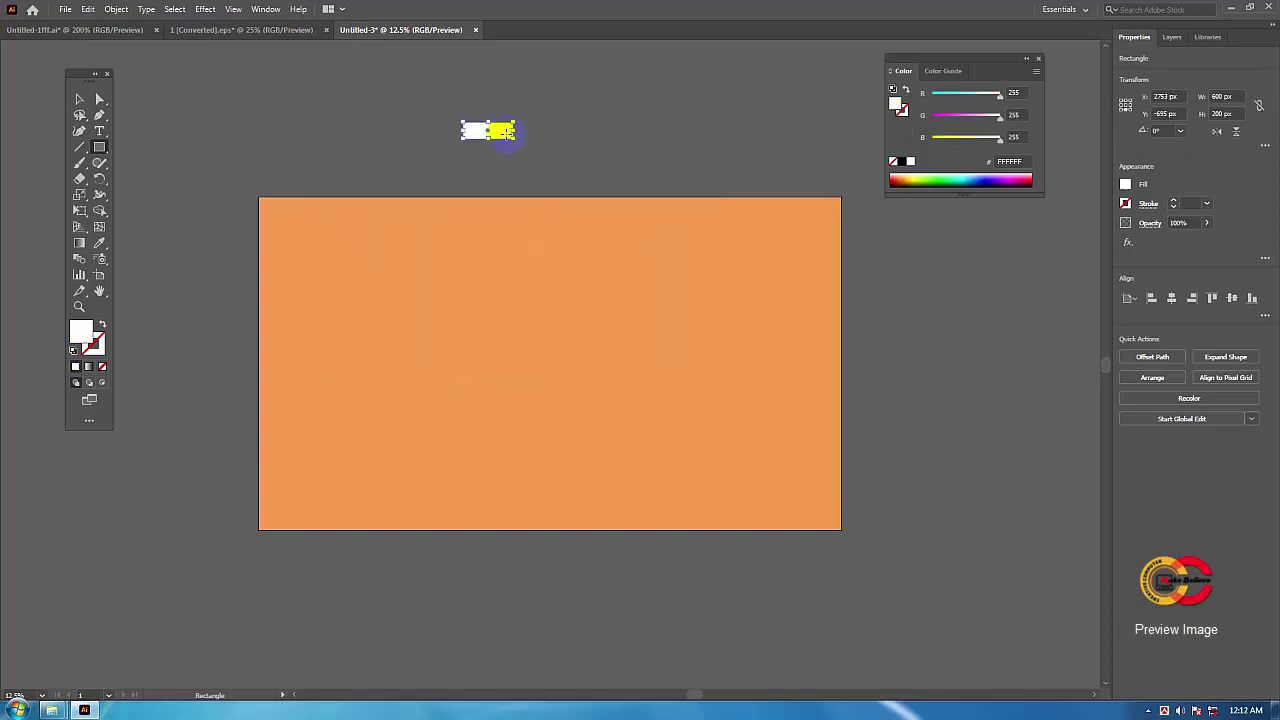
click(500, 131)
click(230, 157)
click(80, 101)
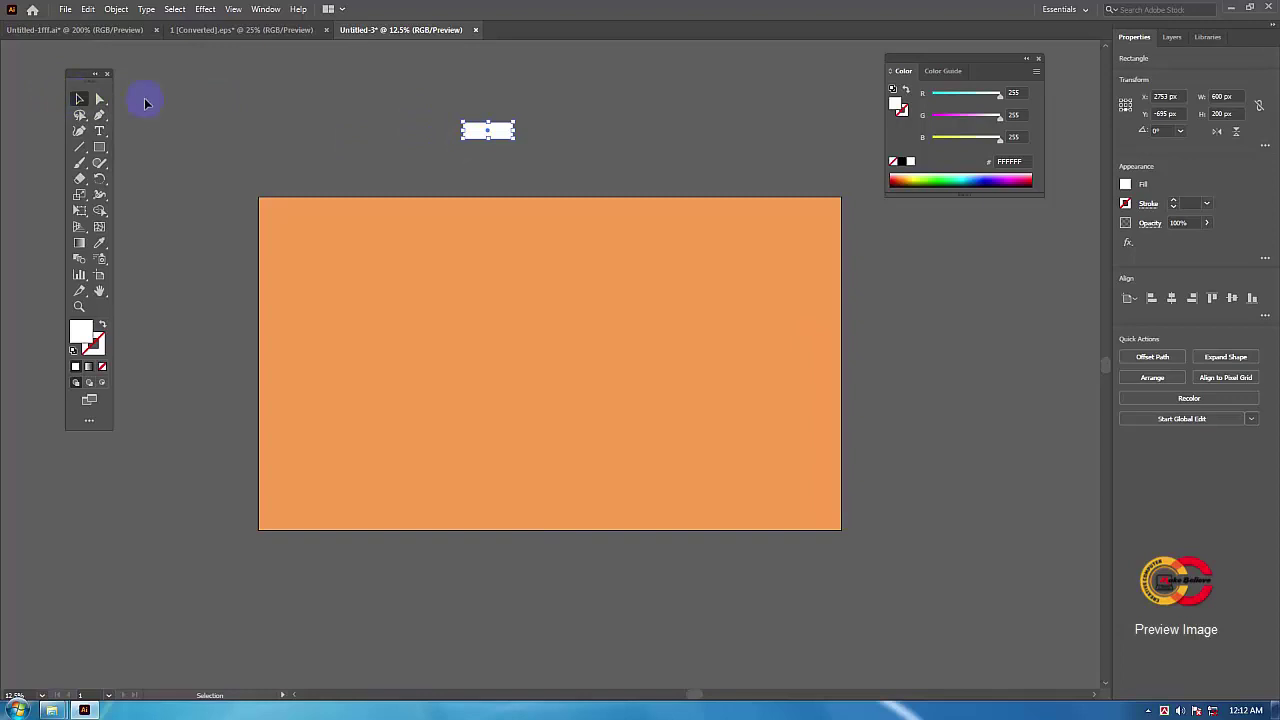
click(498, 132)
drag(498, 132, 552, 360)
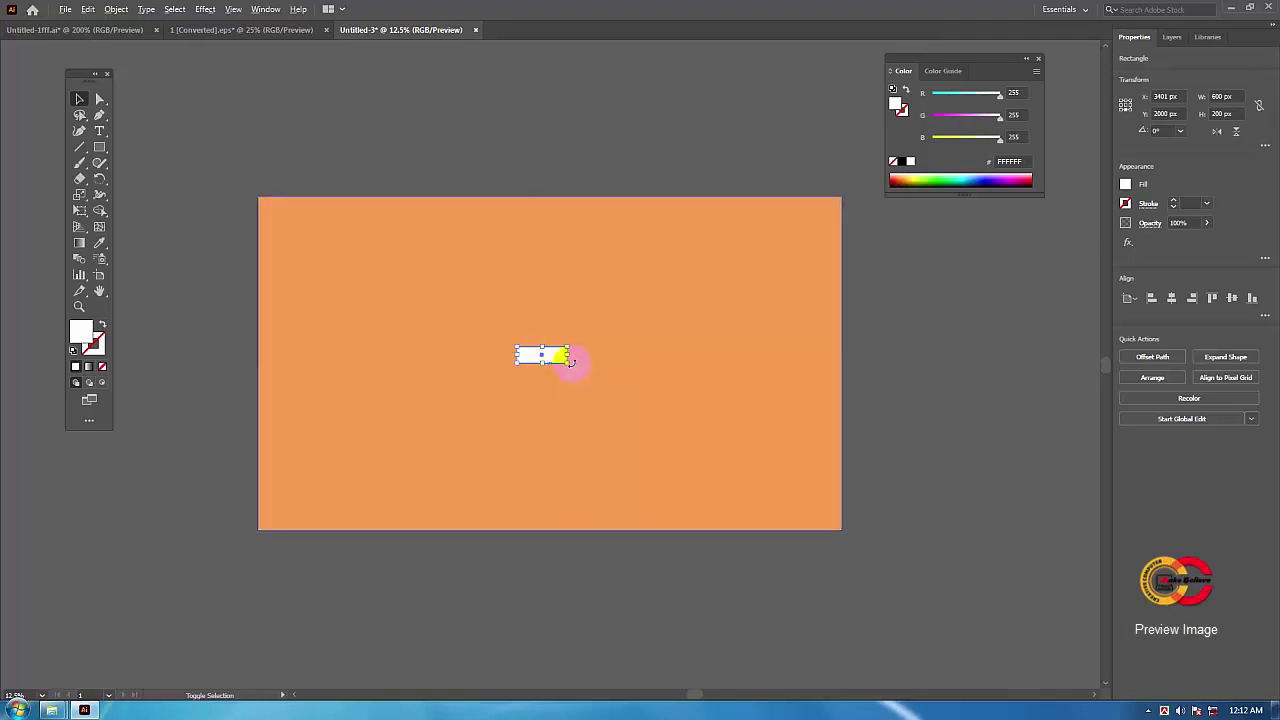
Step: Scale the white rectangle proportionally from its center to about 5096 px wide and 1699 px high
drag(570, 364, 566, 363)
click(569, 363)
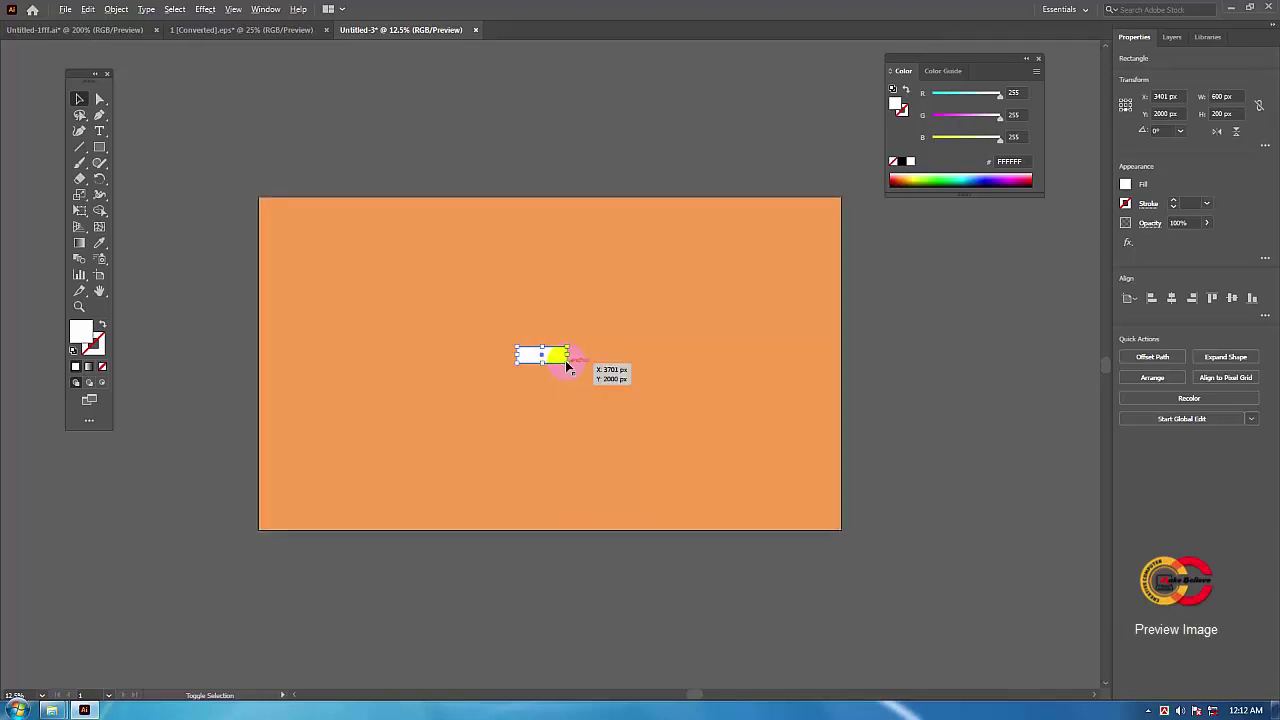
click(571, 364)
click(572, 364)
click(572, 365)
click(571, 364)
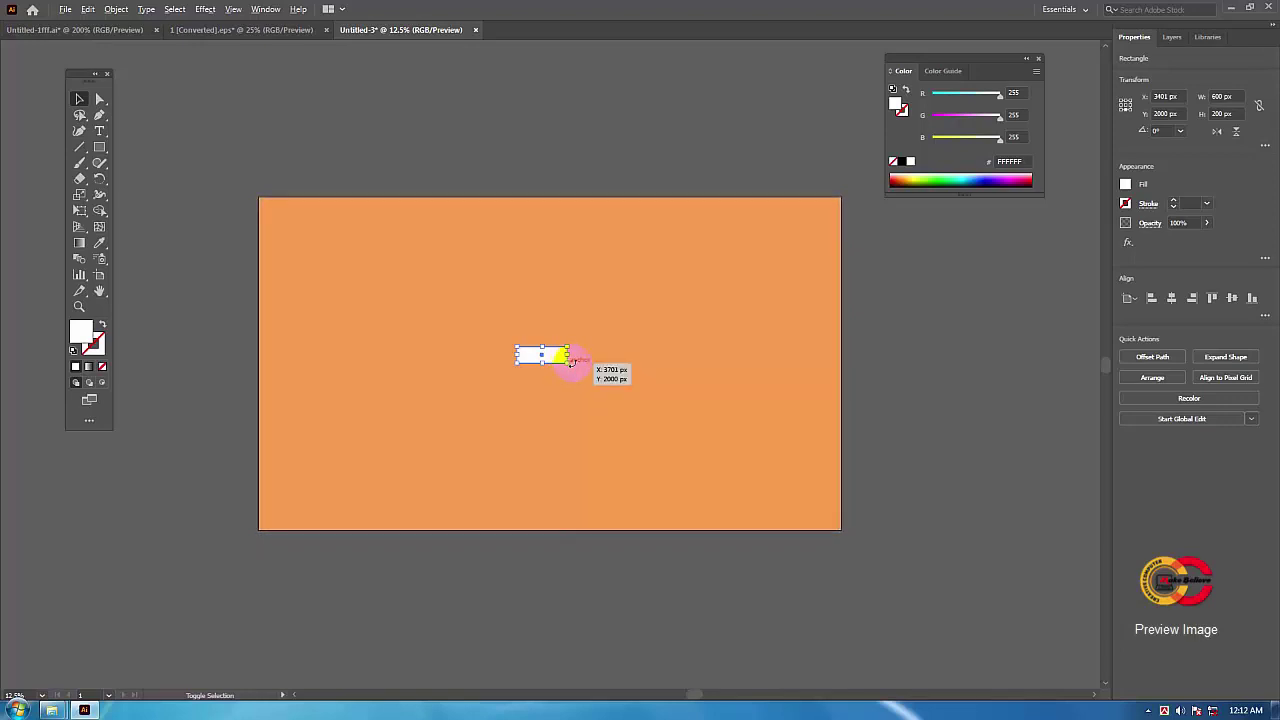
click(573, 366)
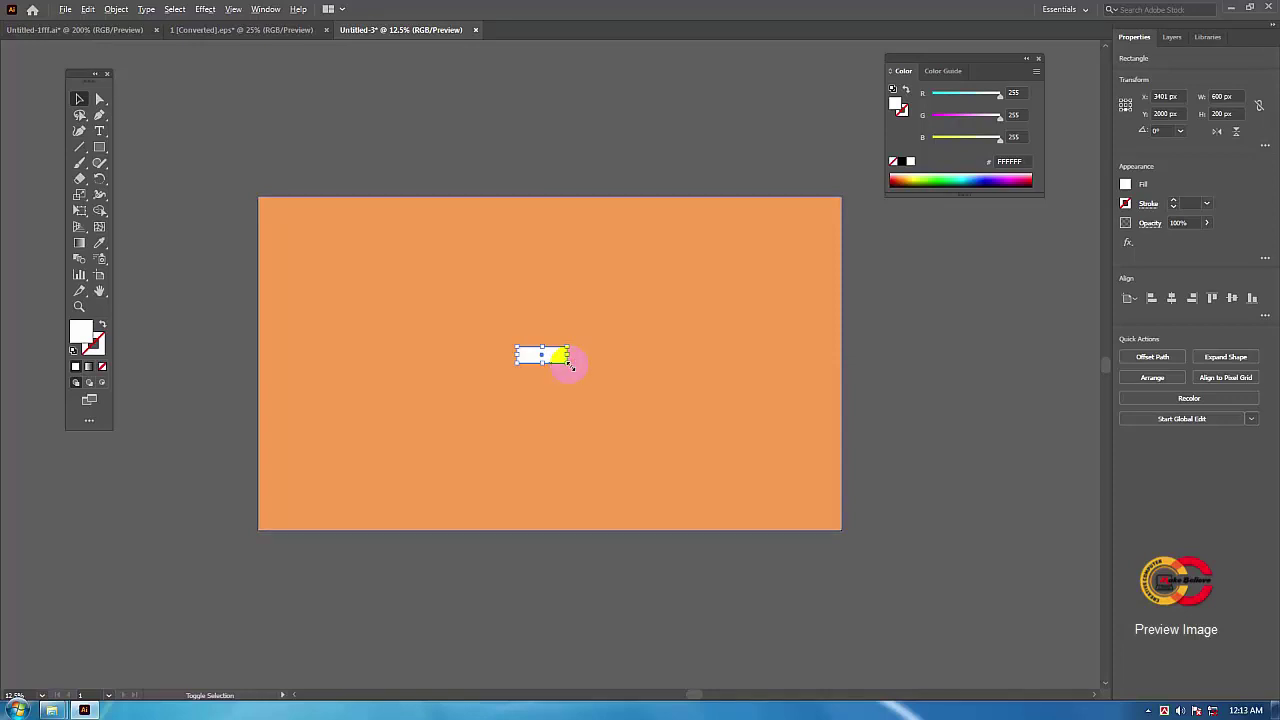
drag(571, 366, 755, 458)
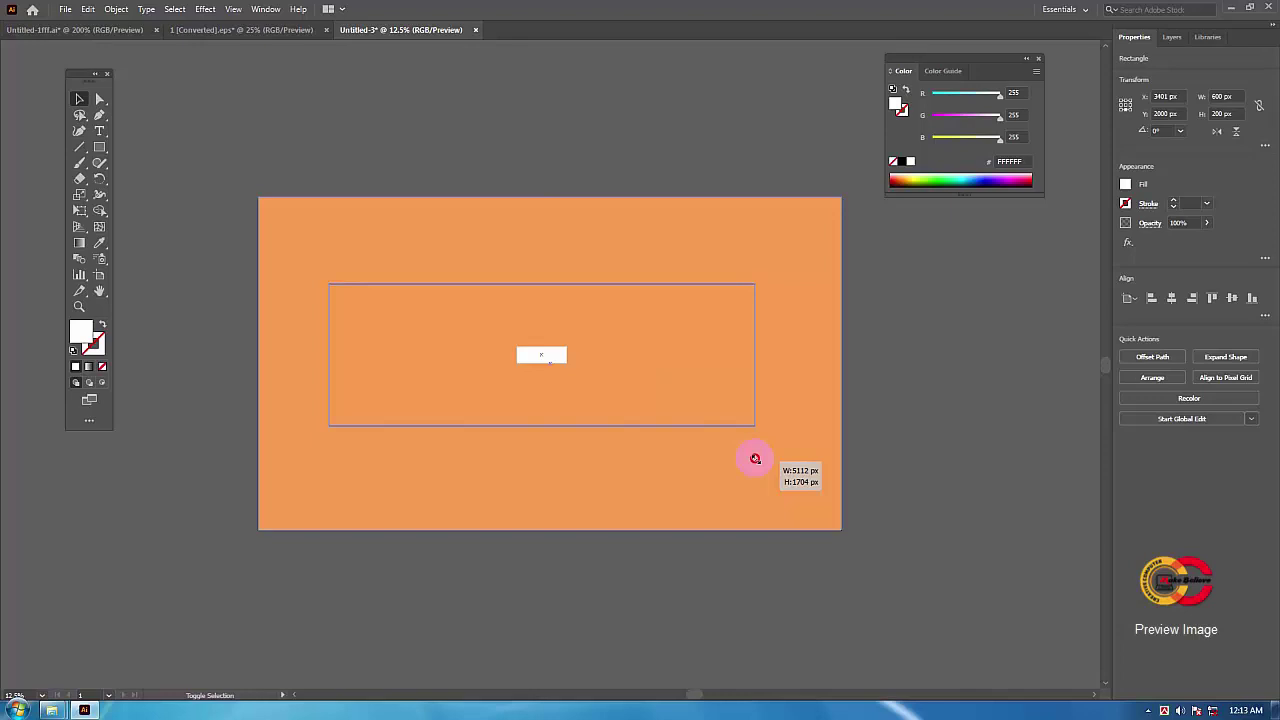
drag(755, 458, 754, 461)
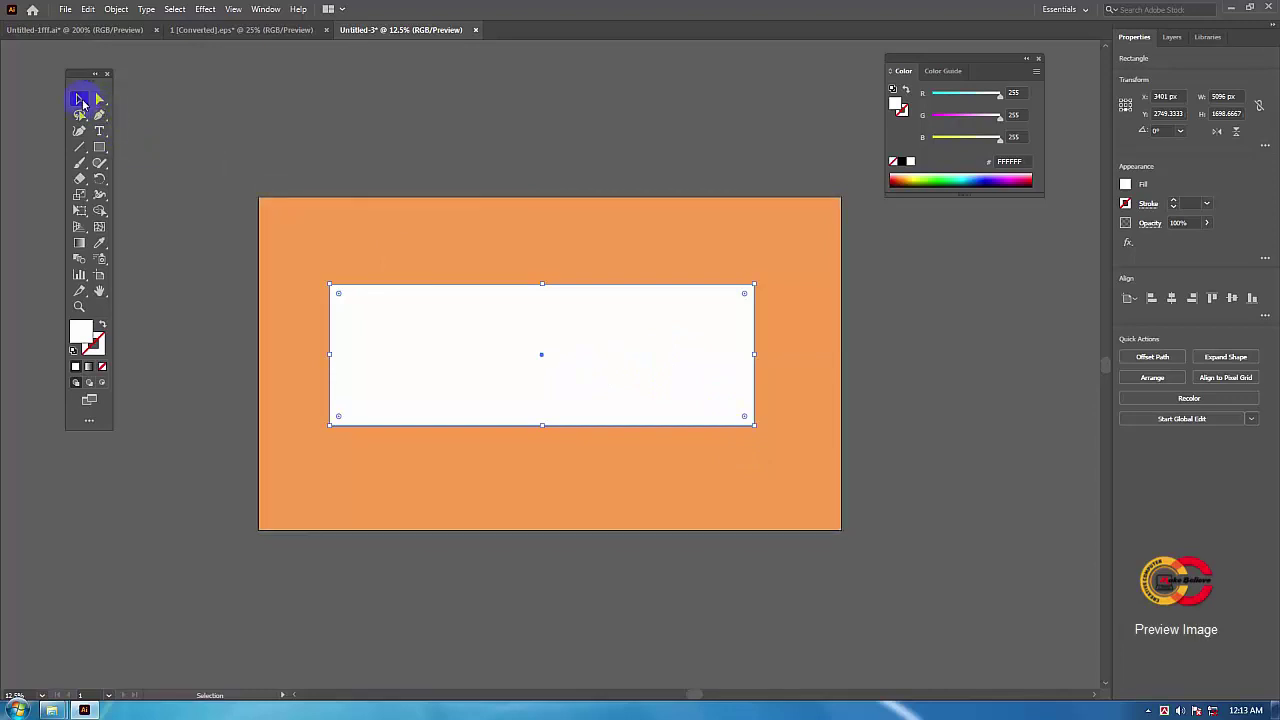
Step: Move the enlarged white rectangle so it is horizontally centered on the artboard, slightly below the middle, and deselect it
drag(674, 354, 603, 394)
drag(686, 374, 686, 376)
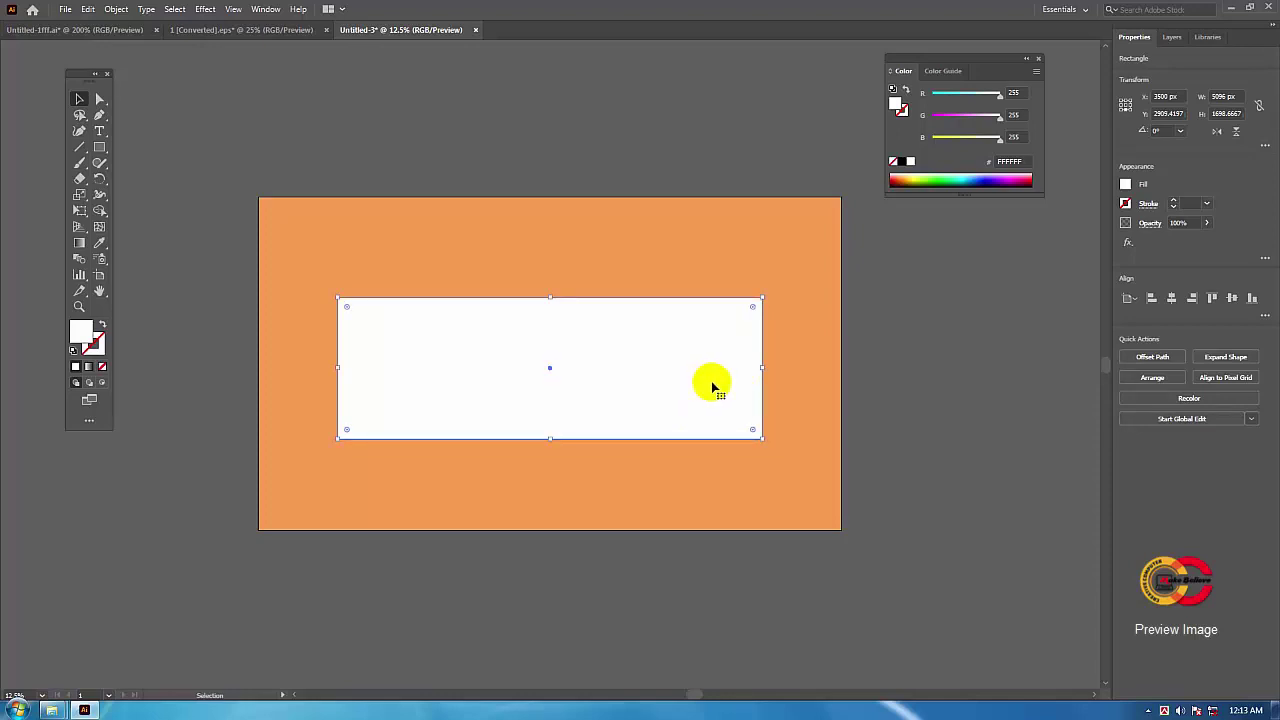
click(643, 243)
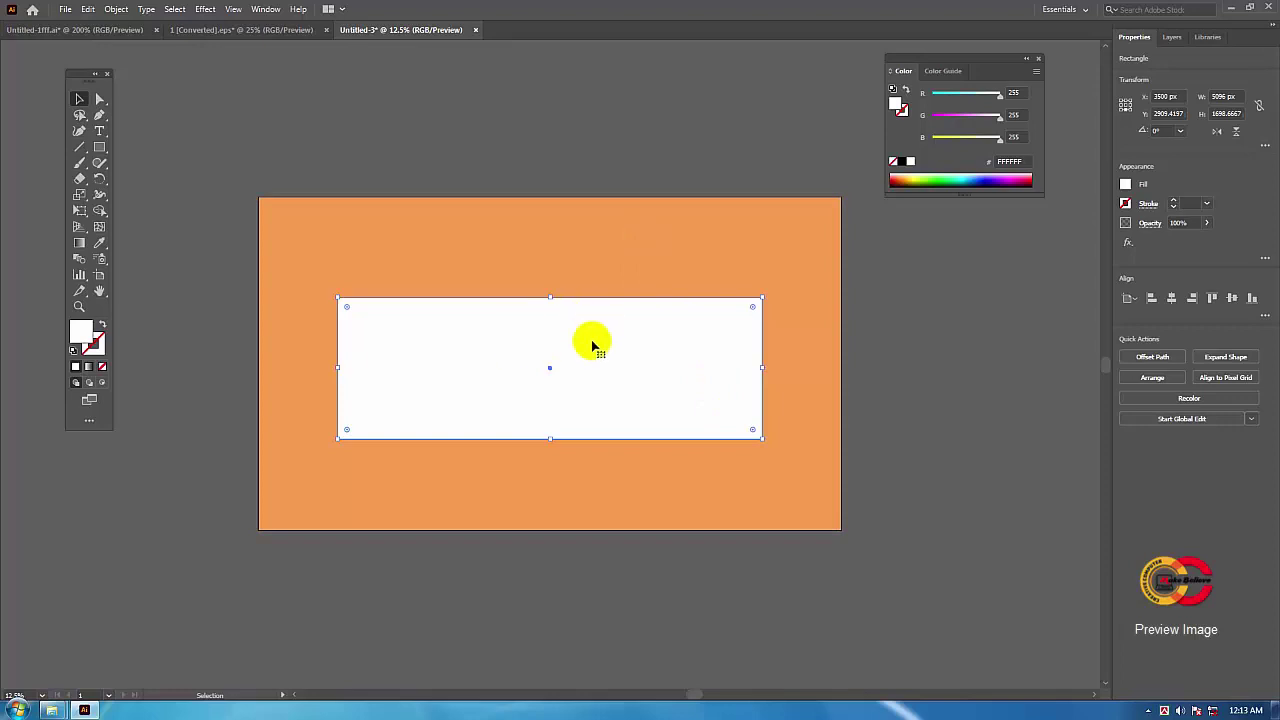
click(603, 249)
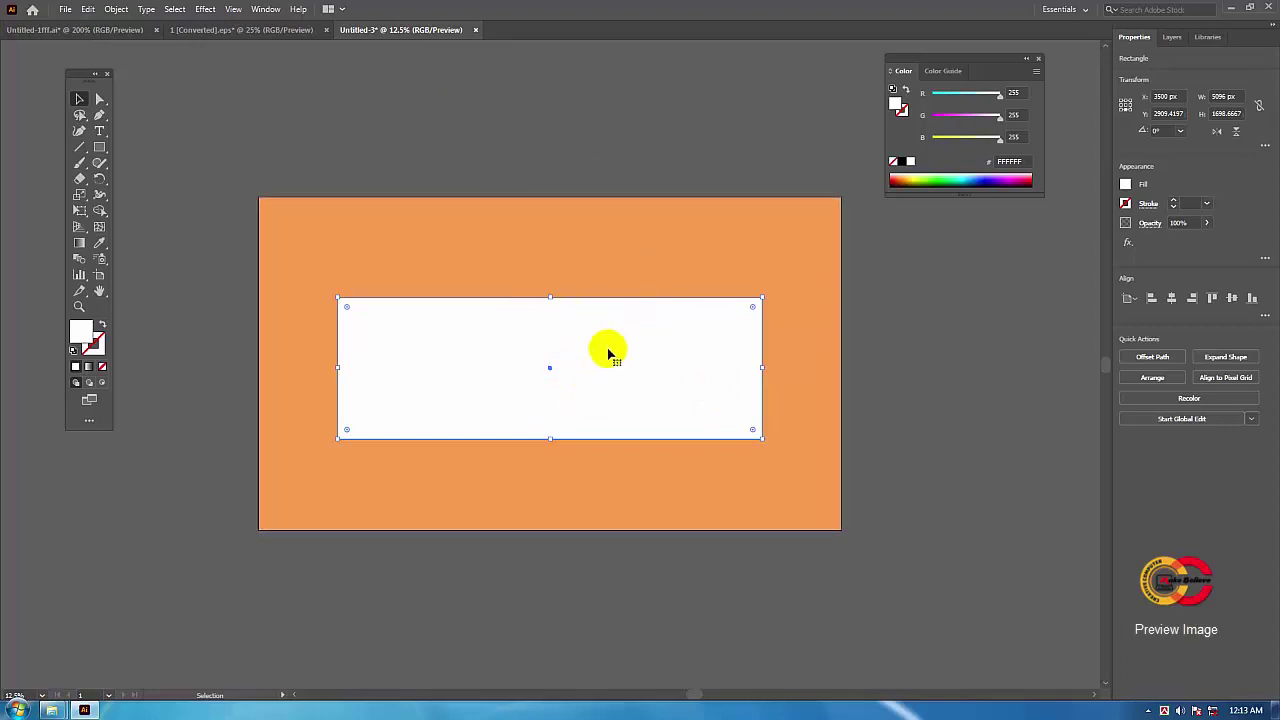
click(531, 290)
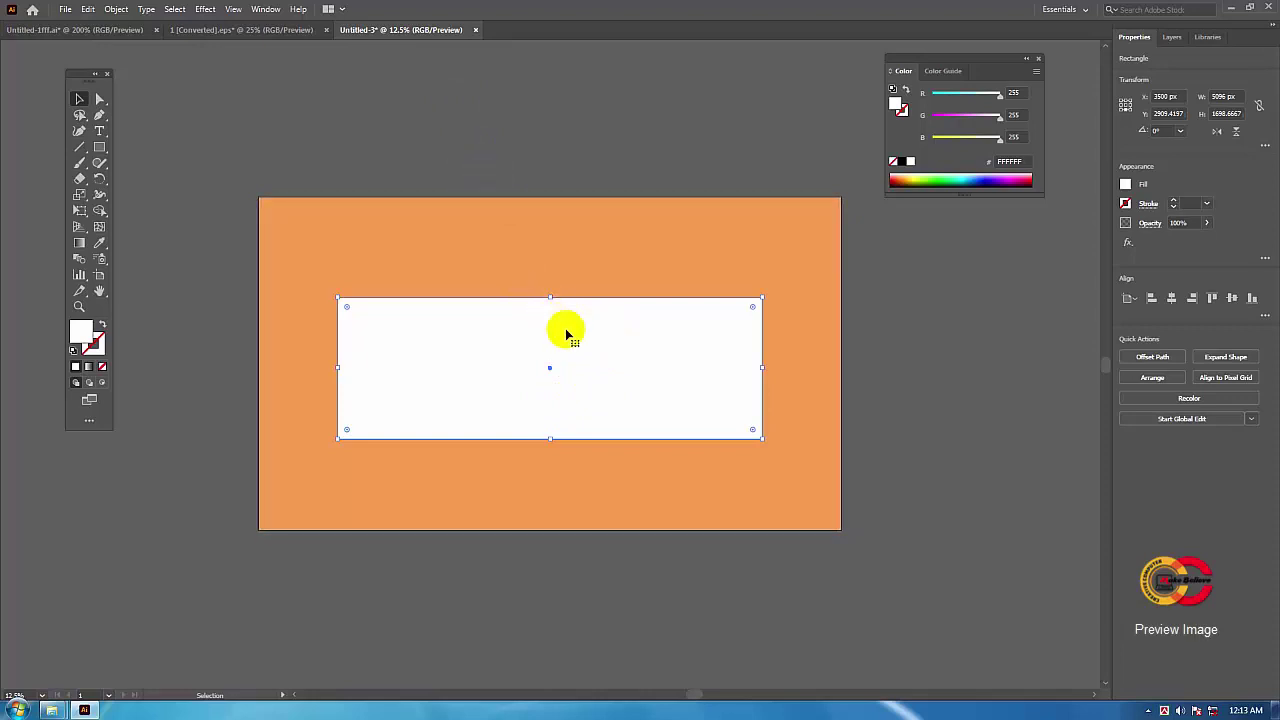
click(436, 250)
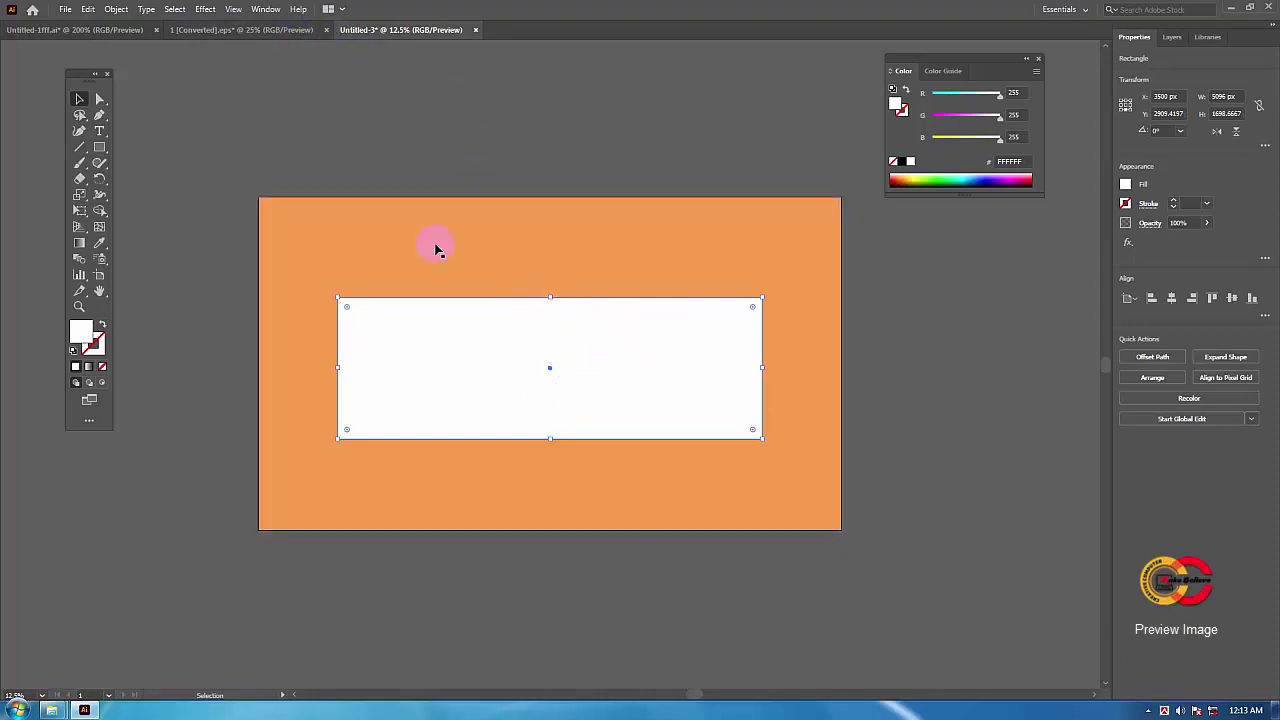
click(883, 323)
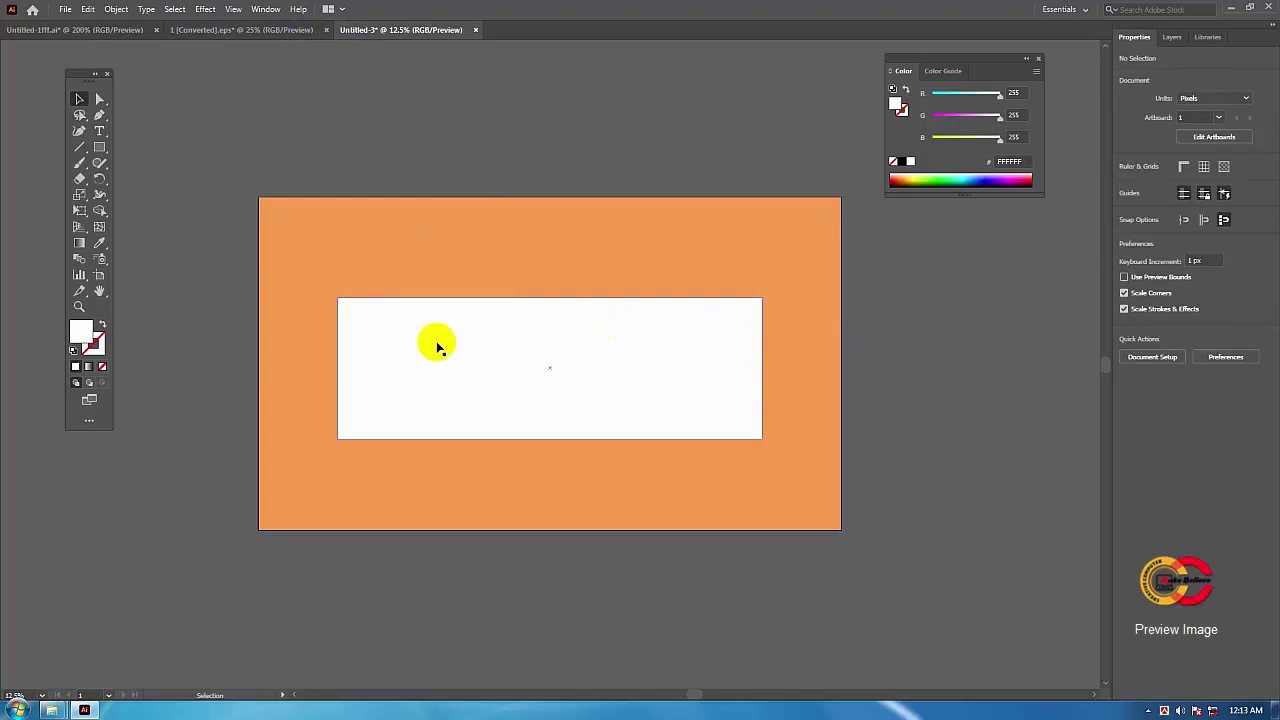
click(477, 465)
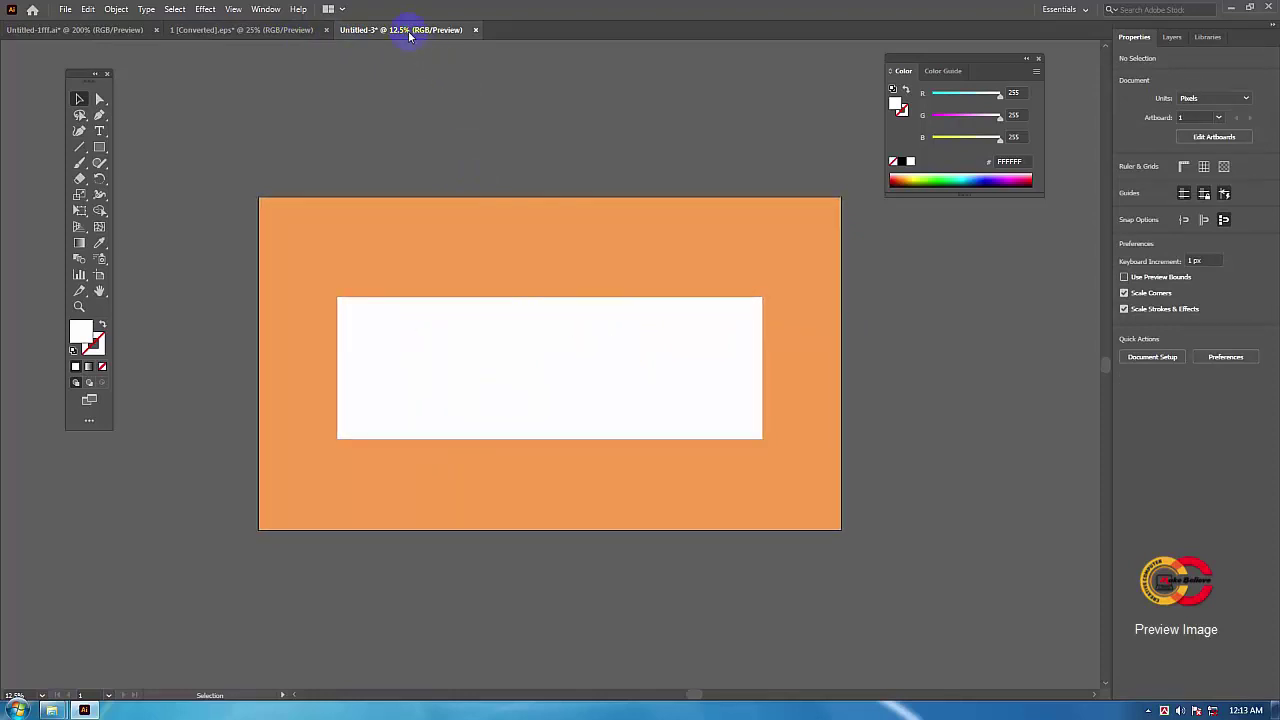
Step: Copy the curved shadow group beneath the flyer in the 1 [Converted].eps document
click(285, 36)
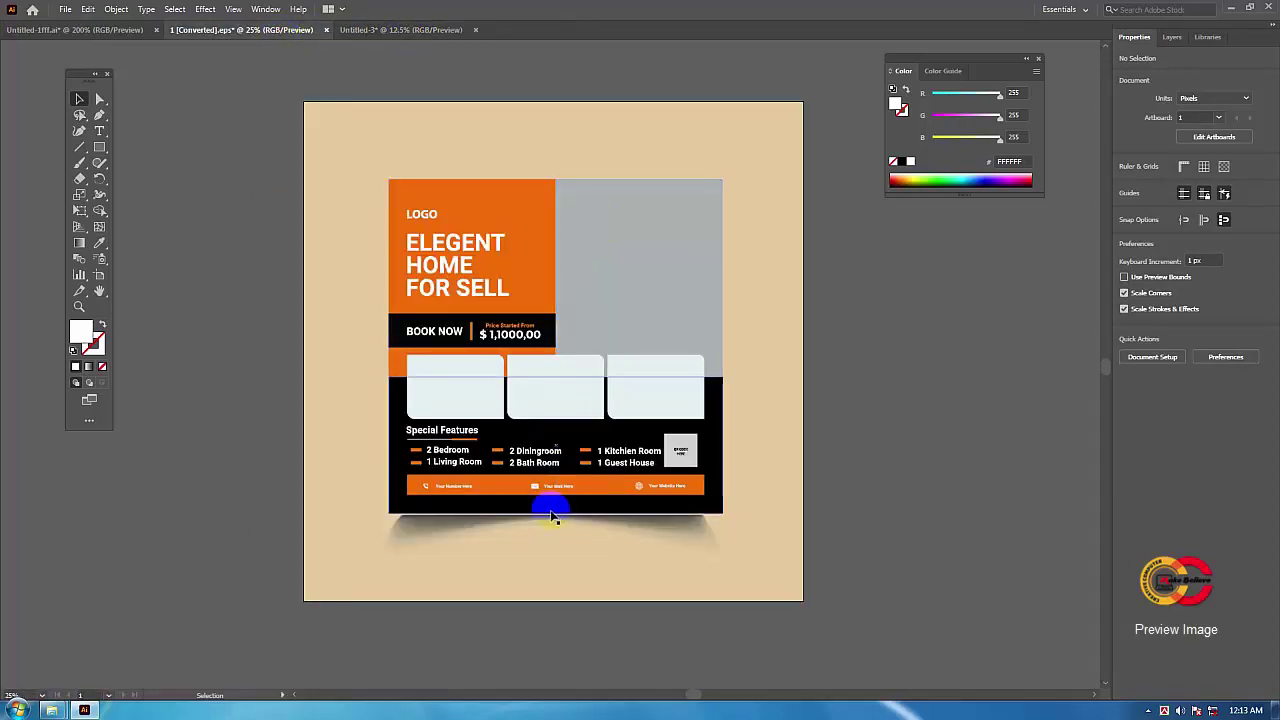
click(687, 543)
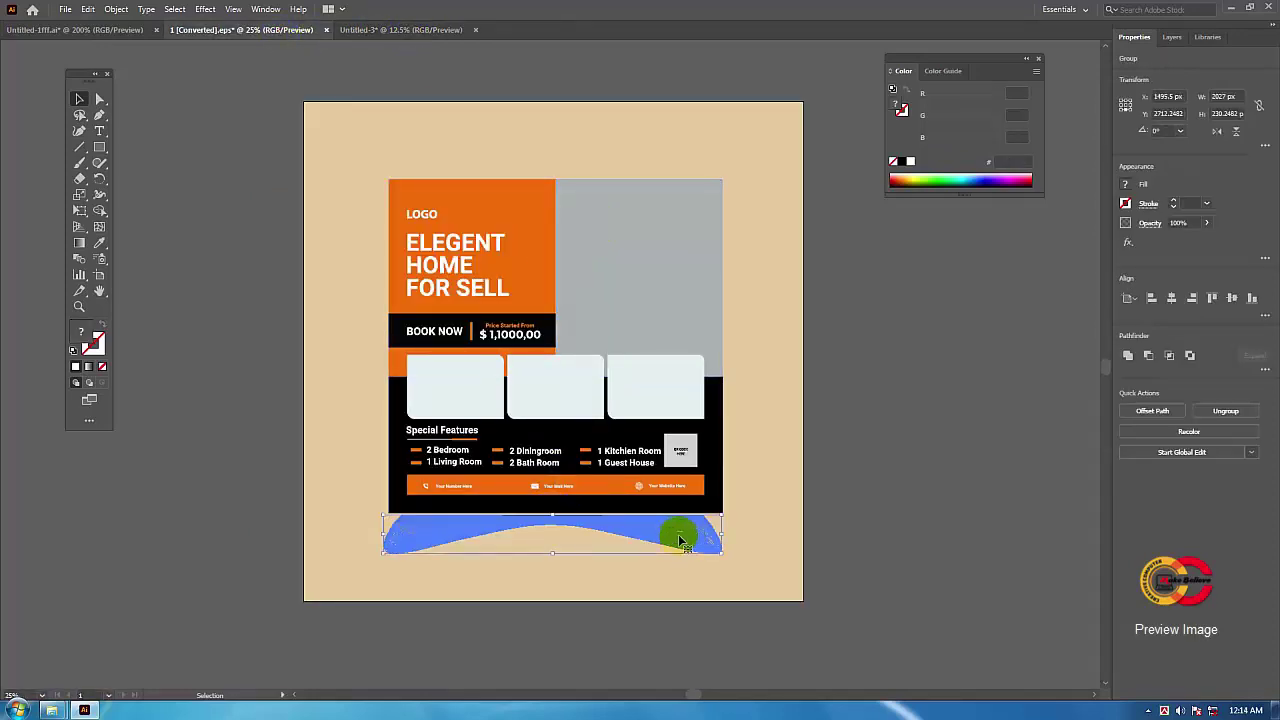
click(826, 534)
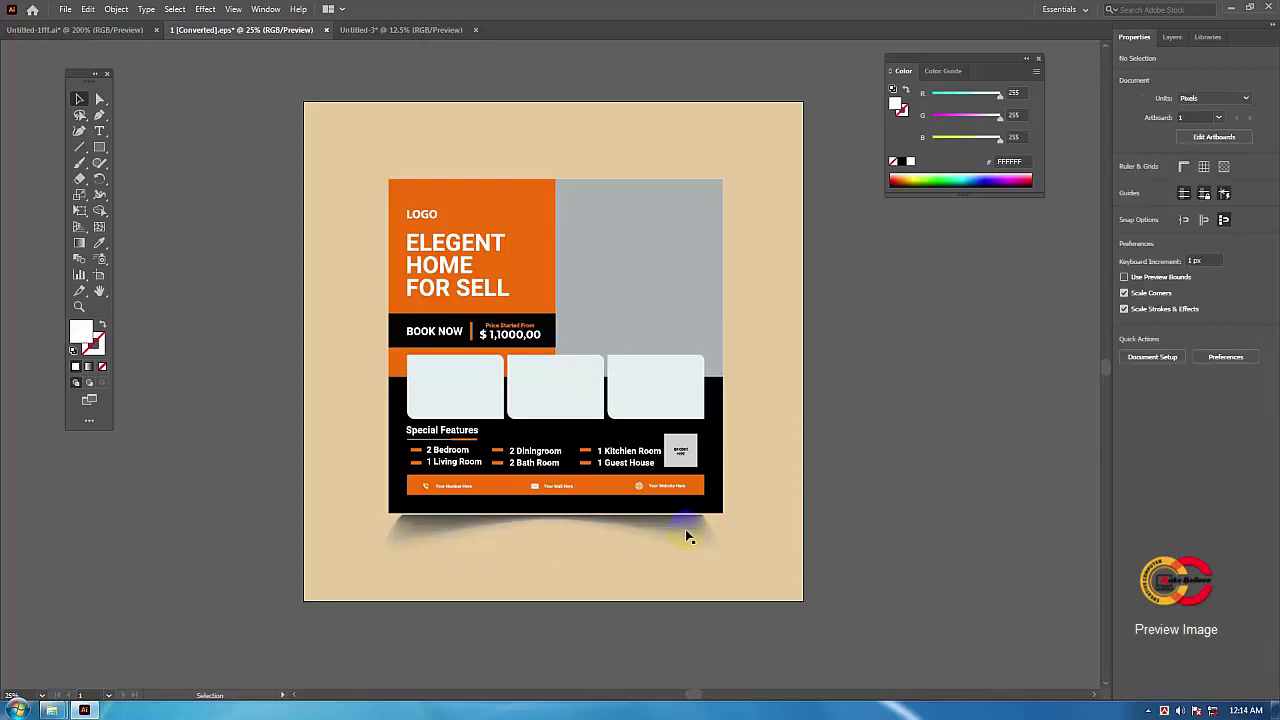
click(682, 533)
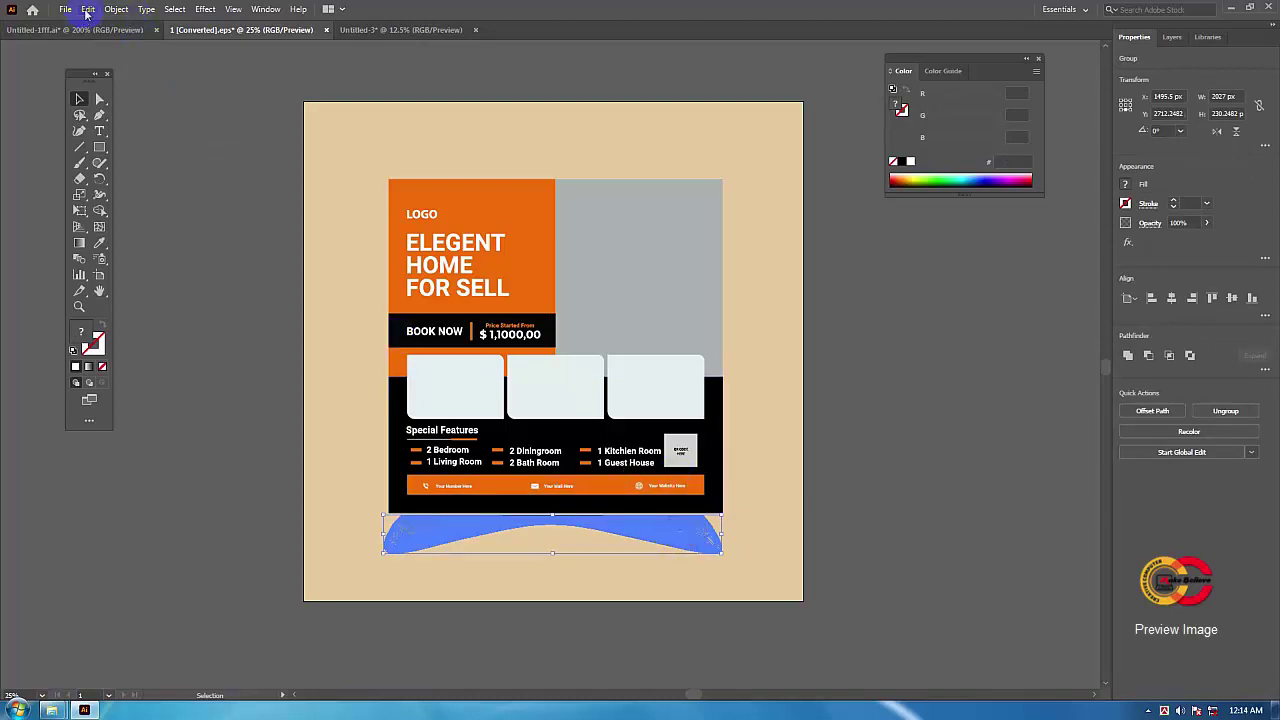
click(88, 12)
click(115, 75)
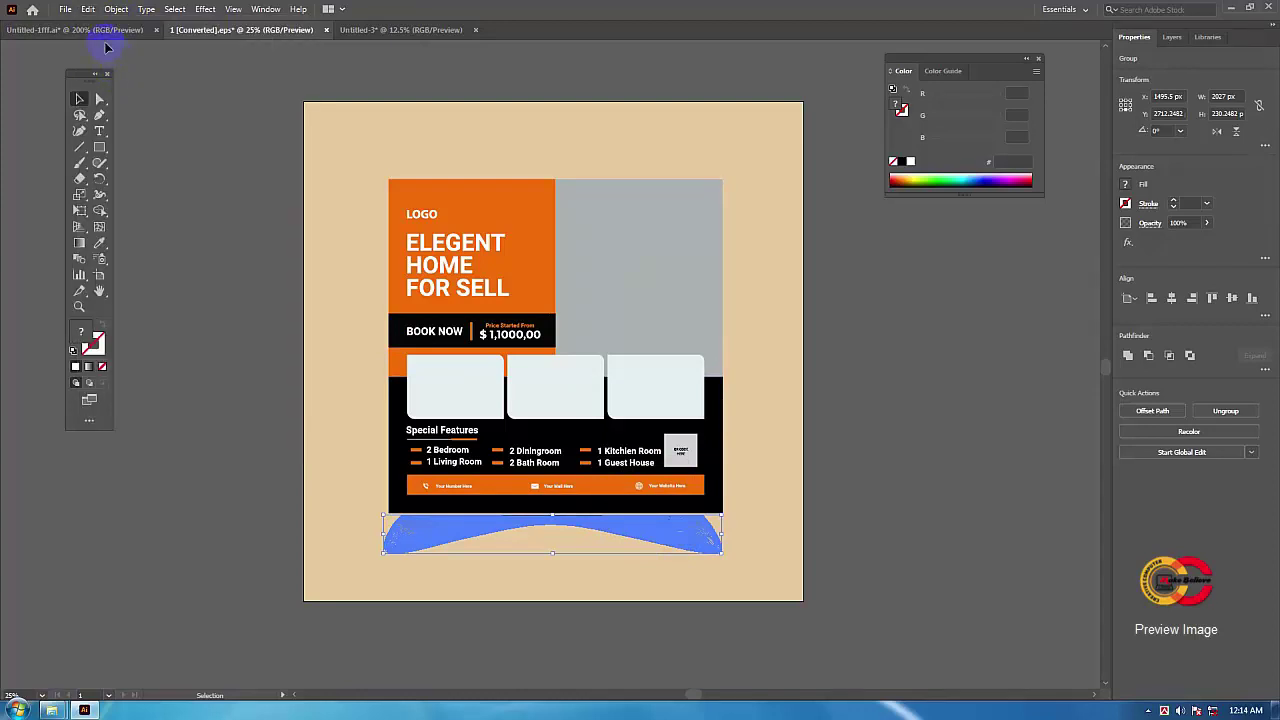
Step: Paste the copied shadow group into the Untitled-3 banner document
click(343, 32)
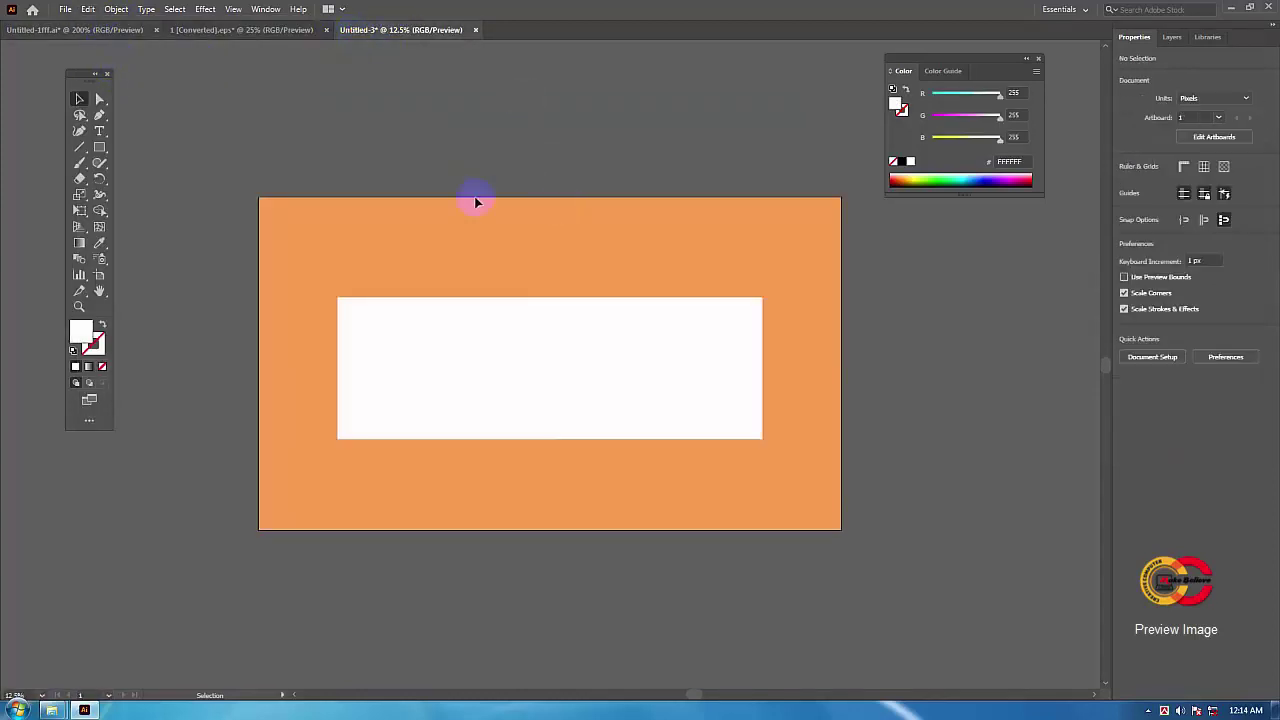
key(ctrl+v)
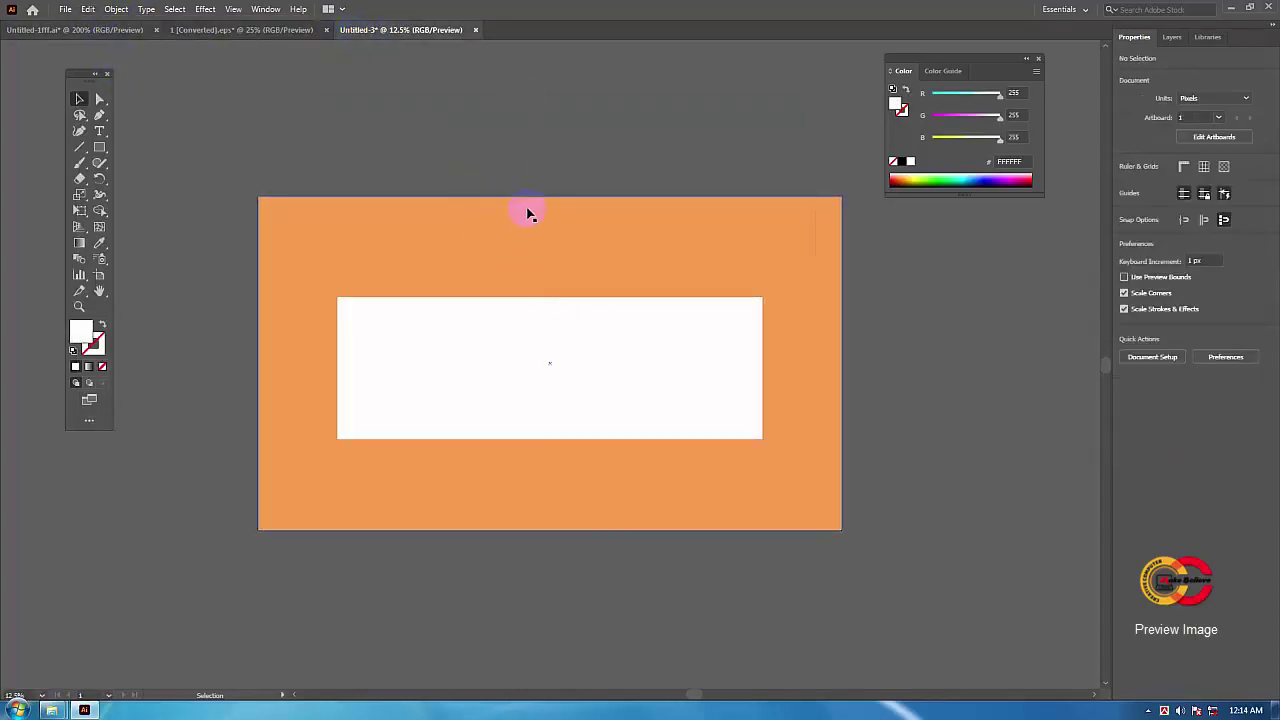
click(89, 10)
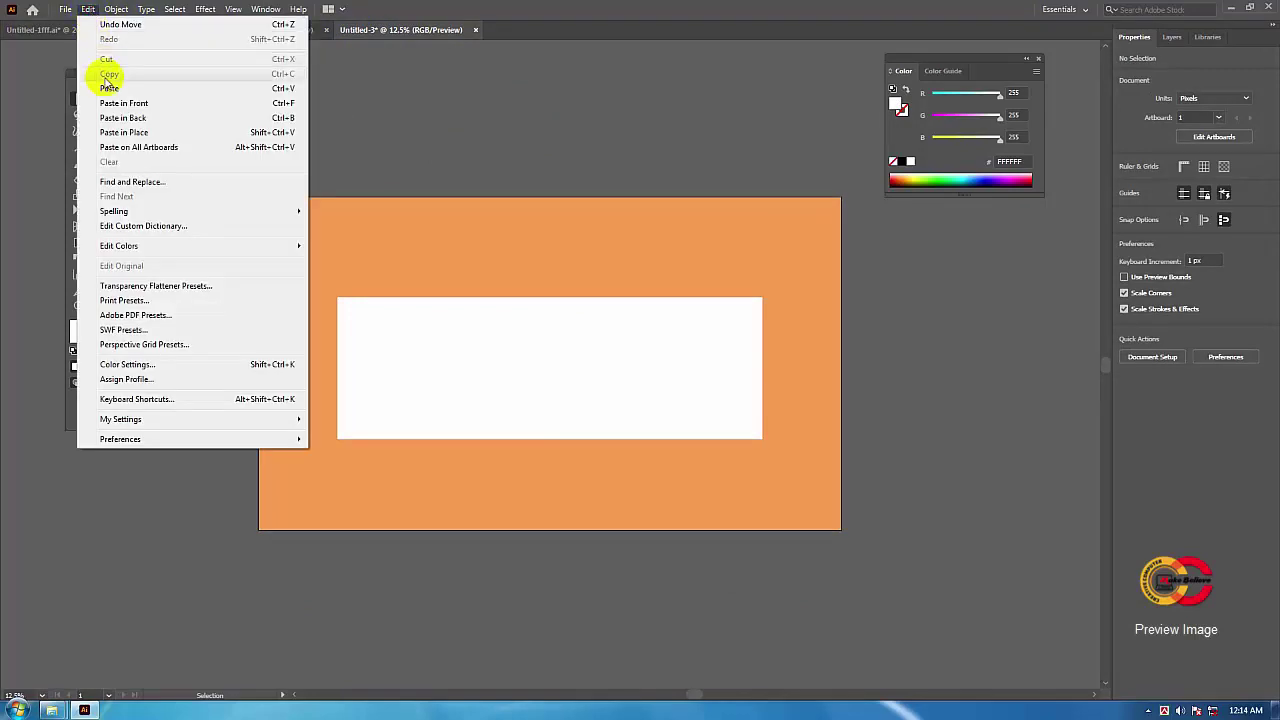
click(109, 88)
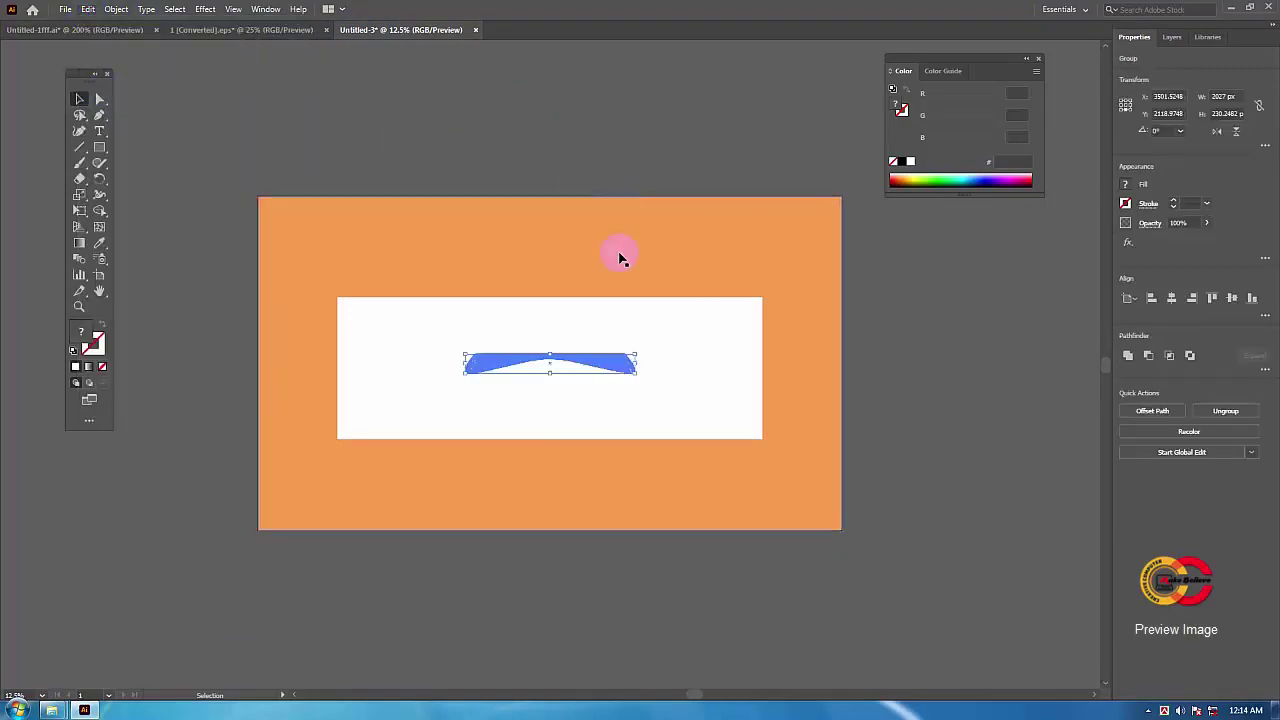
Step: Place the shadow along the white rectangle's lower edge and stretch it to about 5114 x 315 px, matching the rectangle's width
mouse_move(611, 368)
mouse_down()
mouse_move(606, 443)
mouse_move(523, 480)
mouse_move(473, 449)
mouse_move(763, 453)
mouse_up()
drag(330, 446, 339, 448)
drag(551, 458, 551, 465)
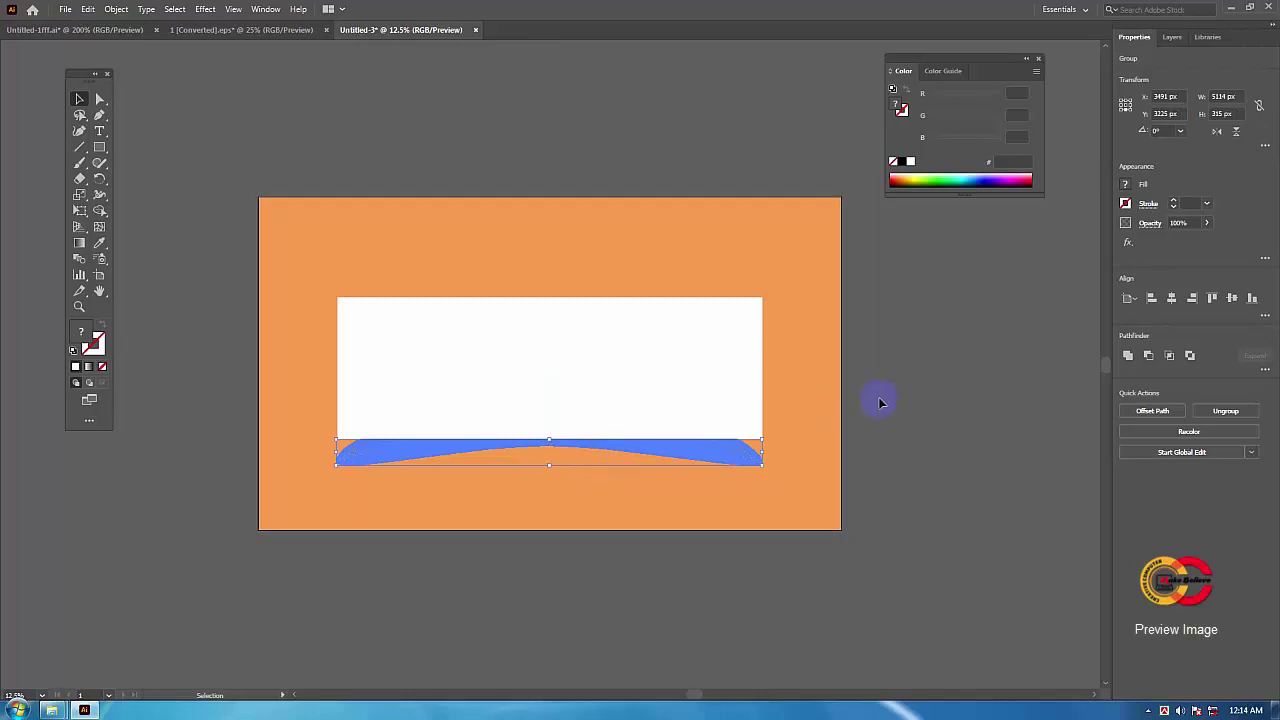
Step: Group the orange background, the white rectangle and its curved shadow into one object
click(882, 304)
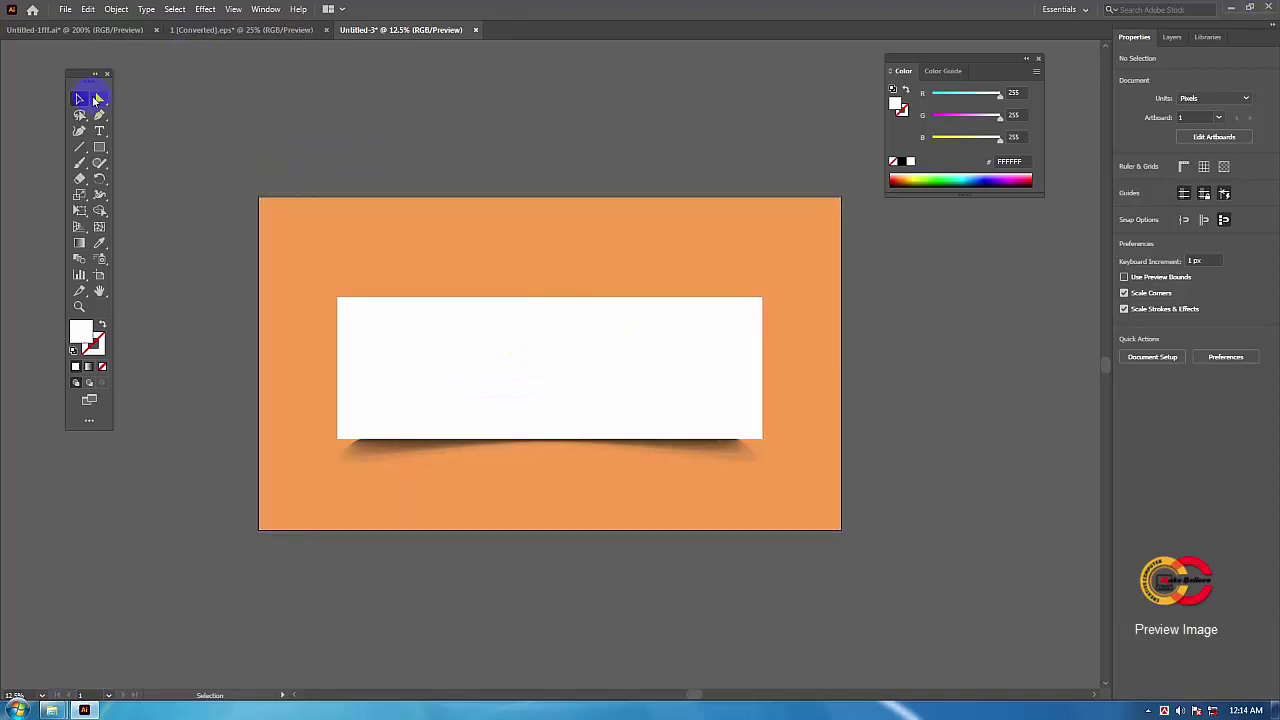
drag(76, 75, 76, 68)
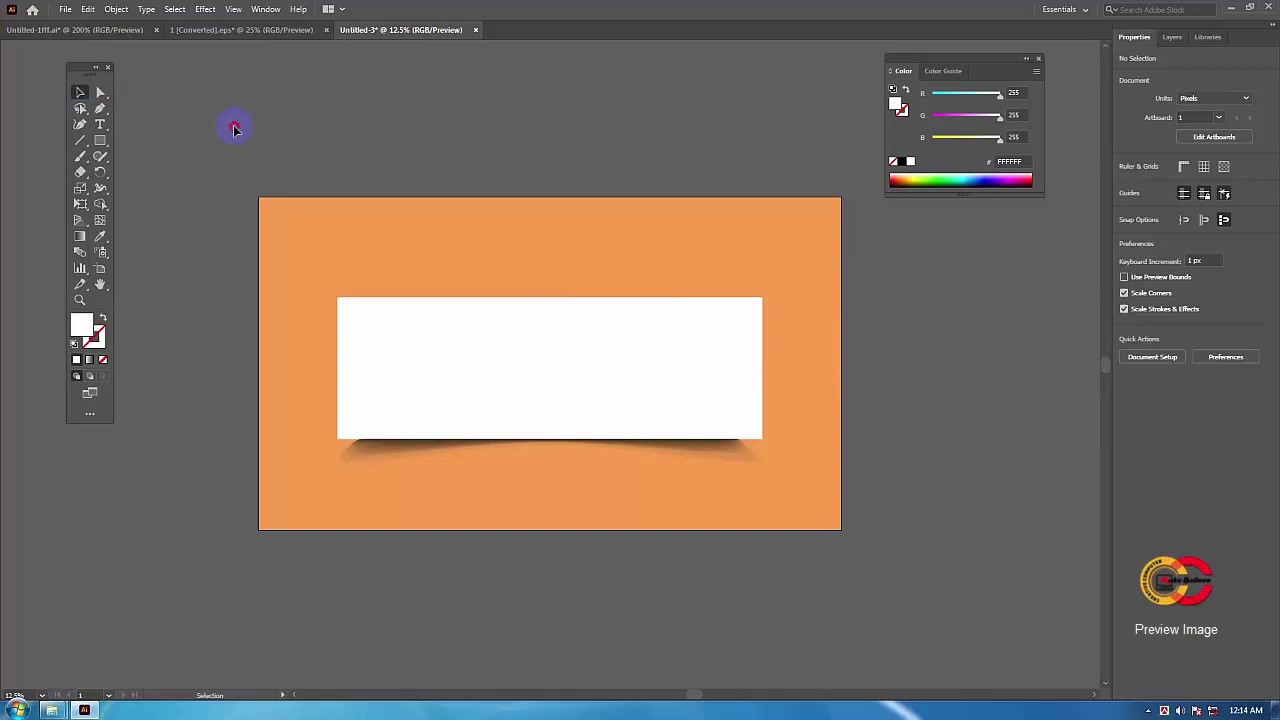
drag(234, 129, 874, 526)
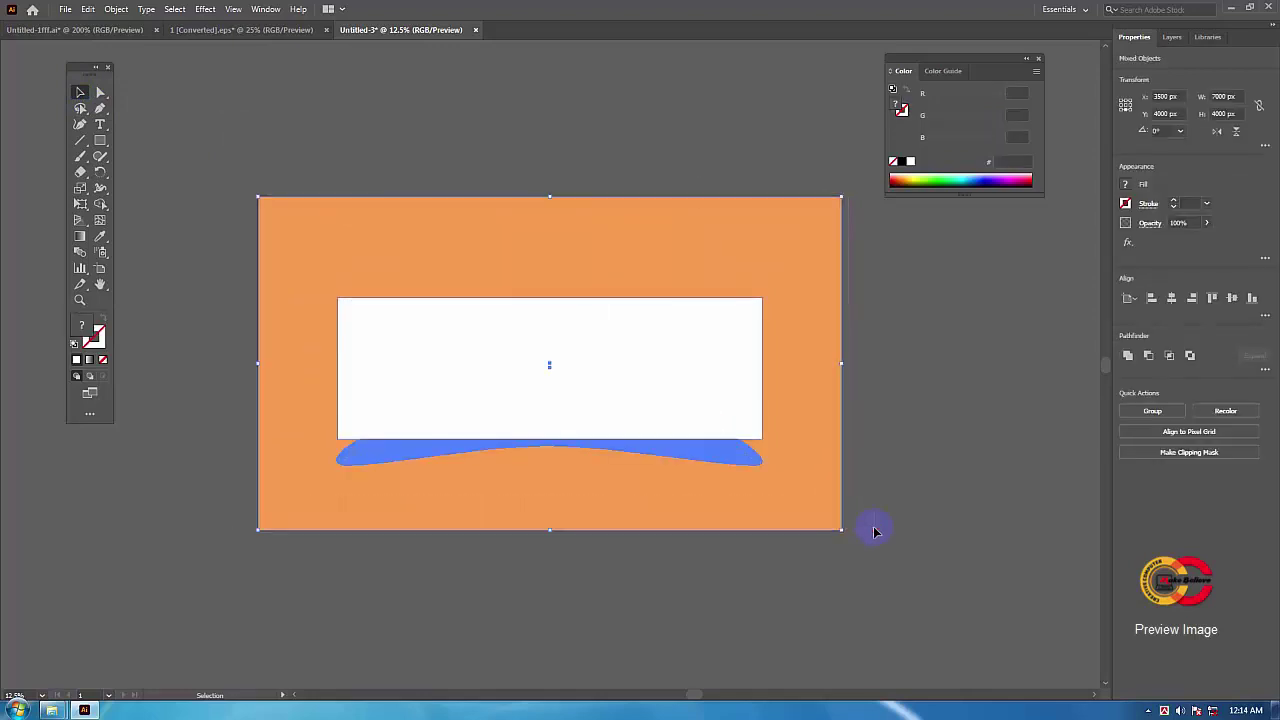
right_click(619, 356)
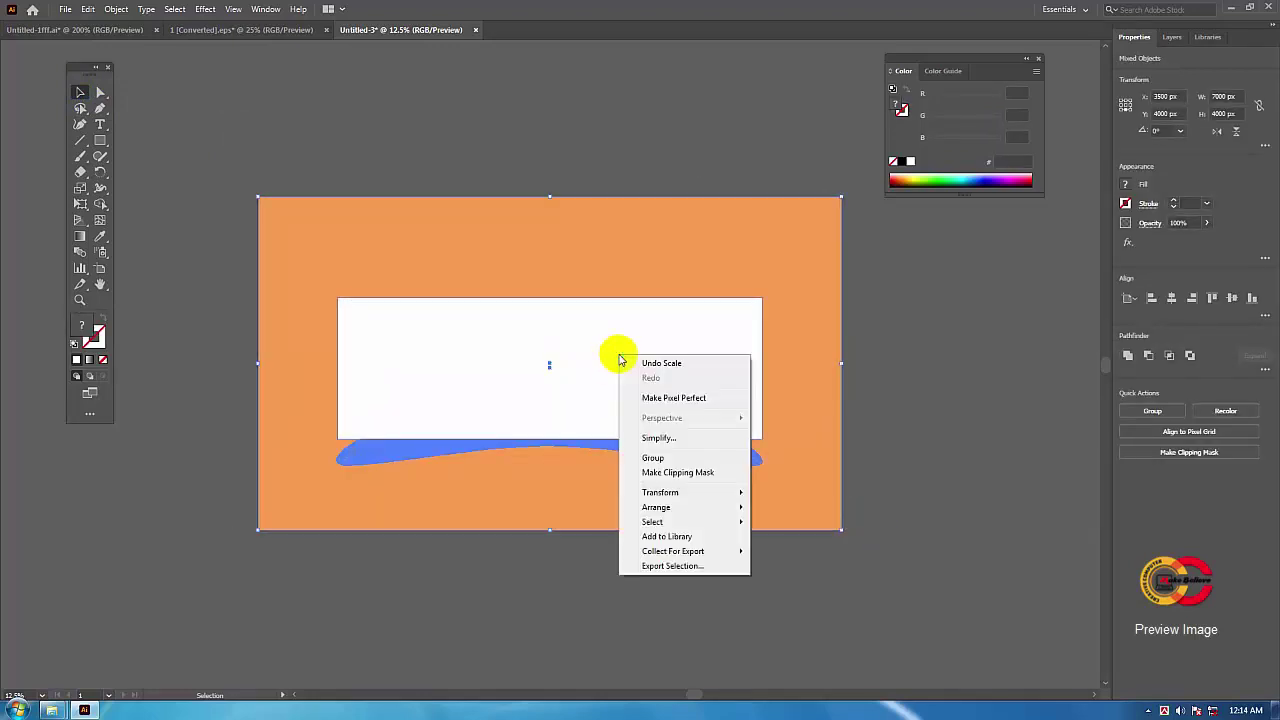
click(656, 459)
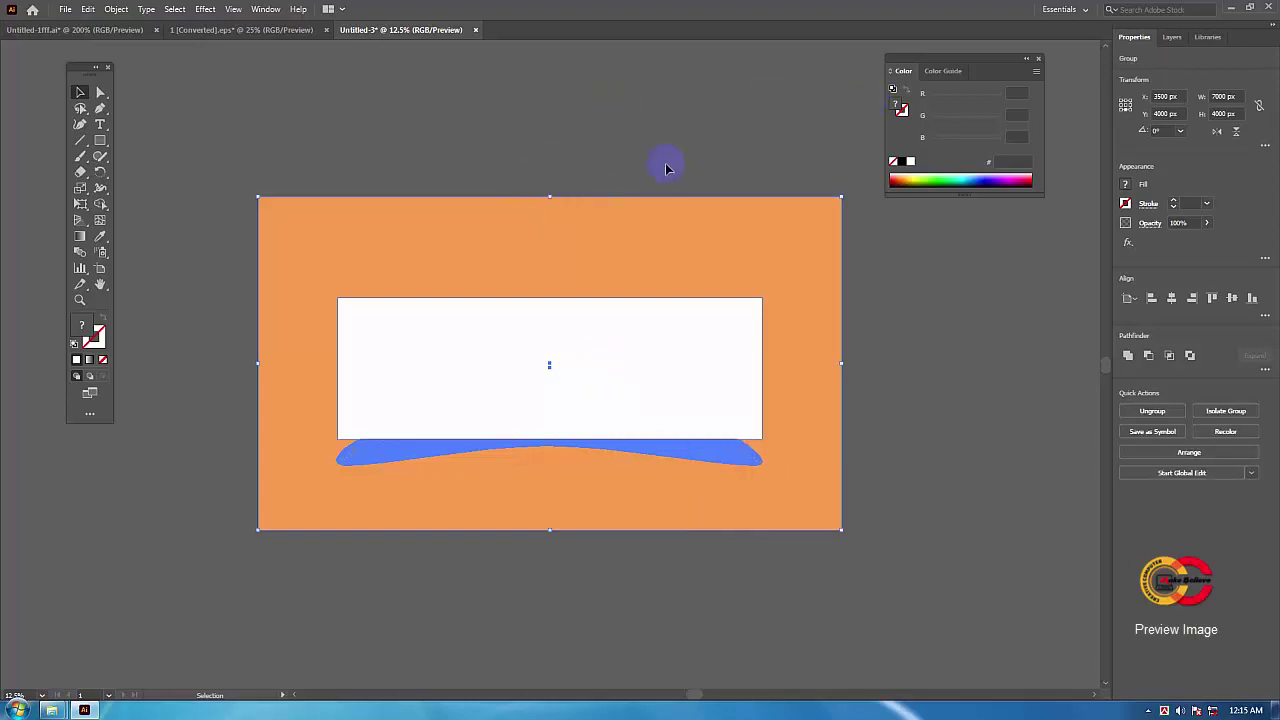
Step: Expand Layer 1 and toggle its group's visibility off and back on to check what it contains
click(1173, 40)
click(1144, 63)
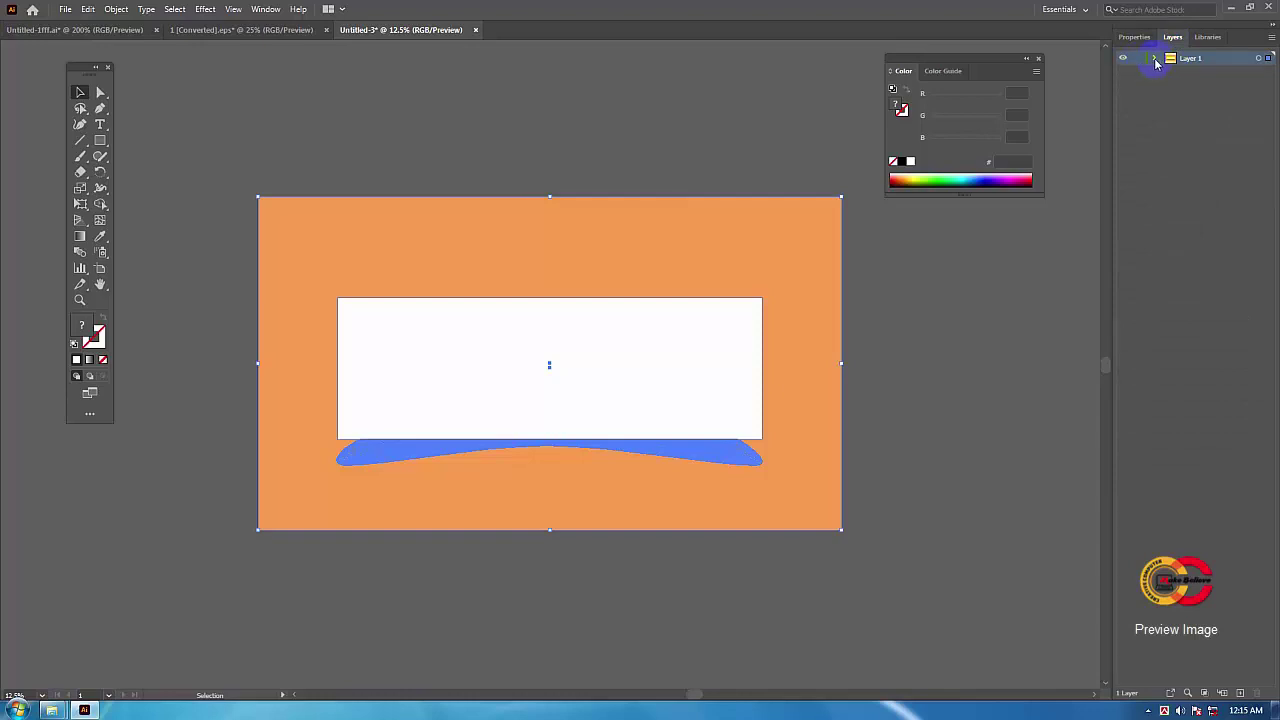
click(1155, 62)
click(1123, 73)
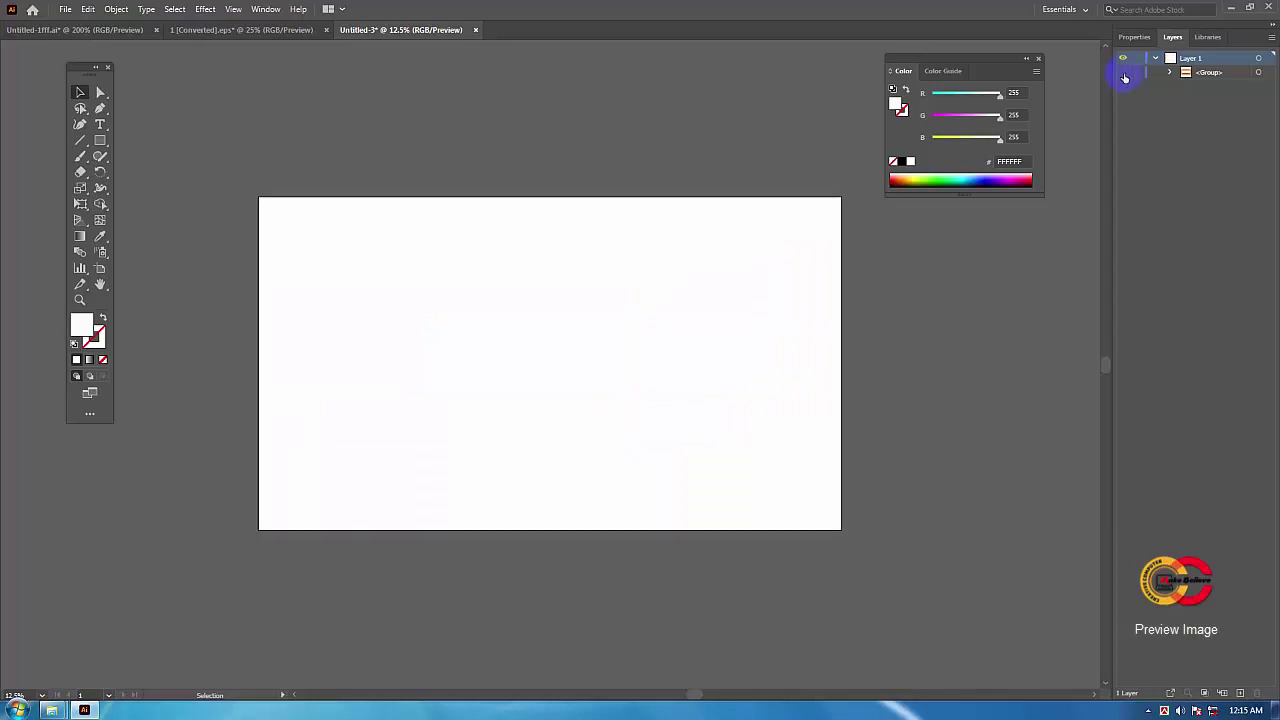
click(1123, 73)
click(482, 322)
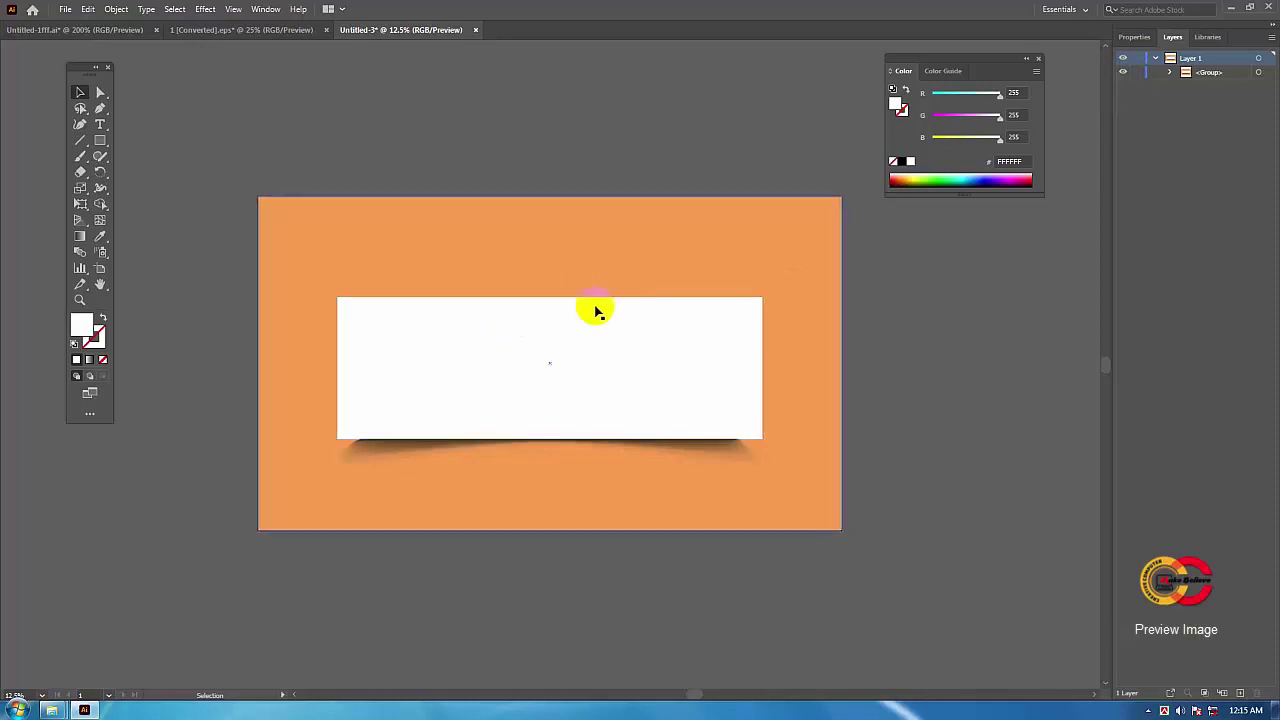
Step: Lock the background group in Layer 1 and test that it cannot be selected on the artboard
click(1114, 106)
click(791, 226)
click(1134, 94)
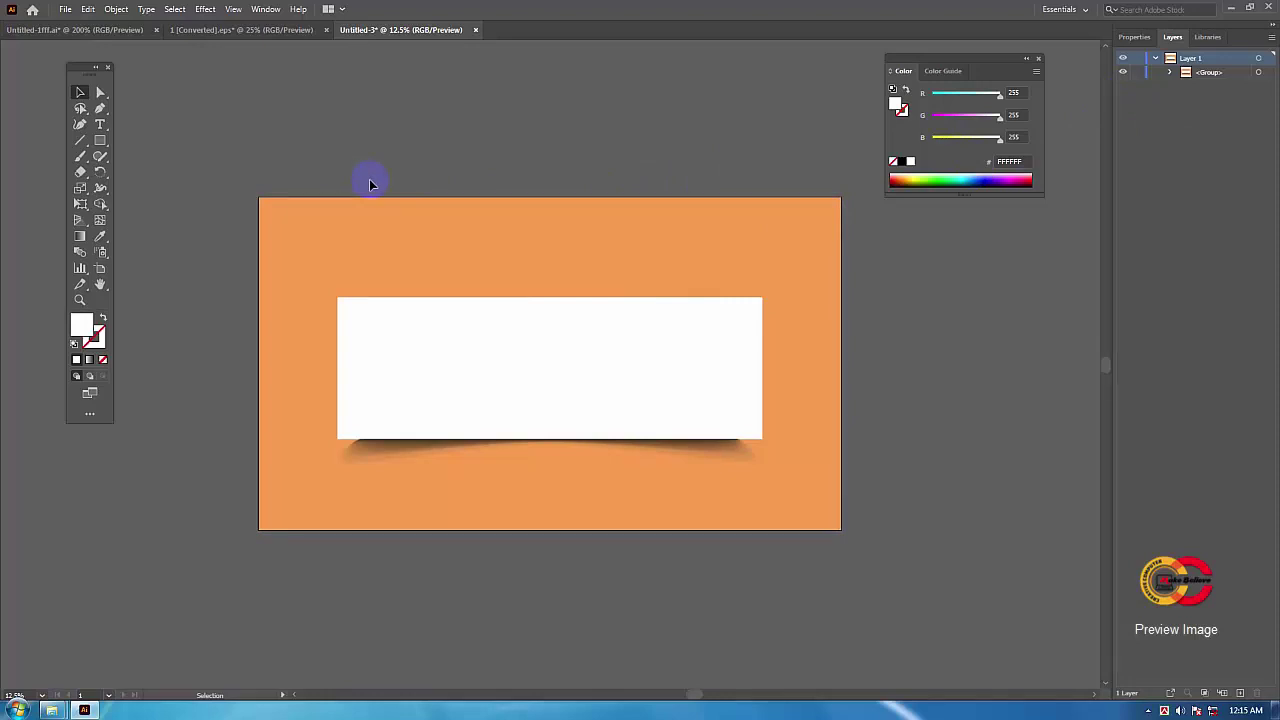
click(457, 271)
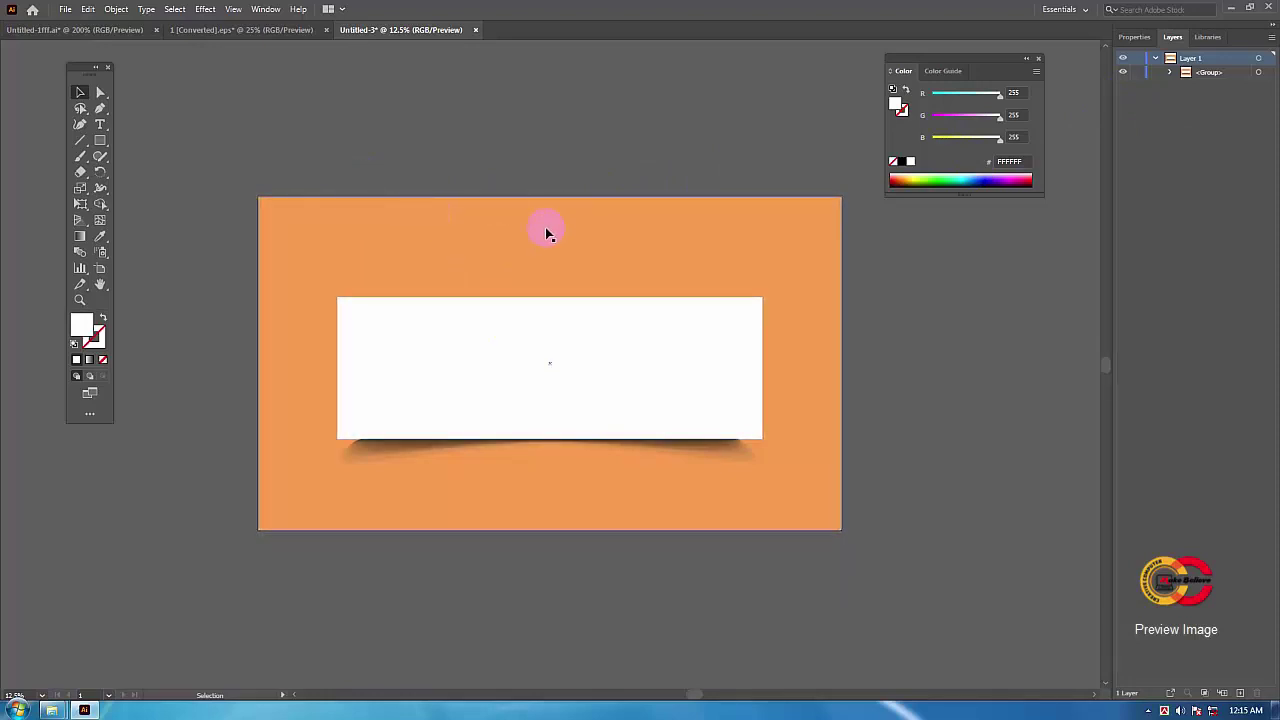
click(617, 238)
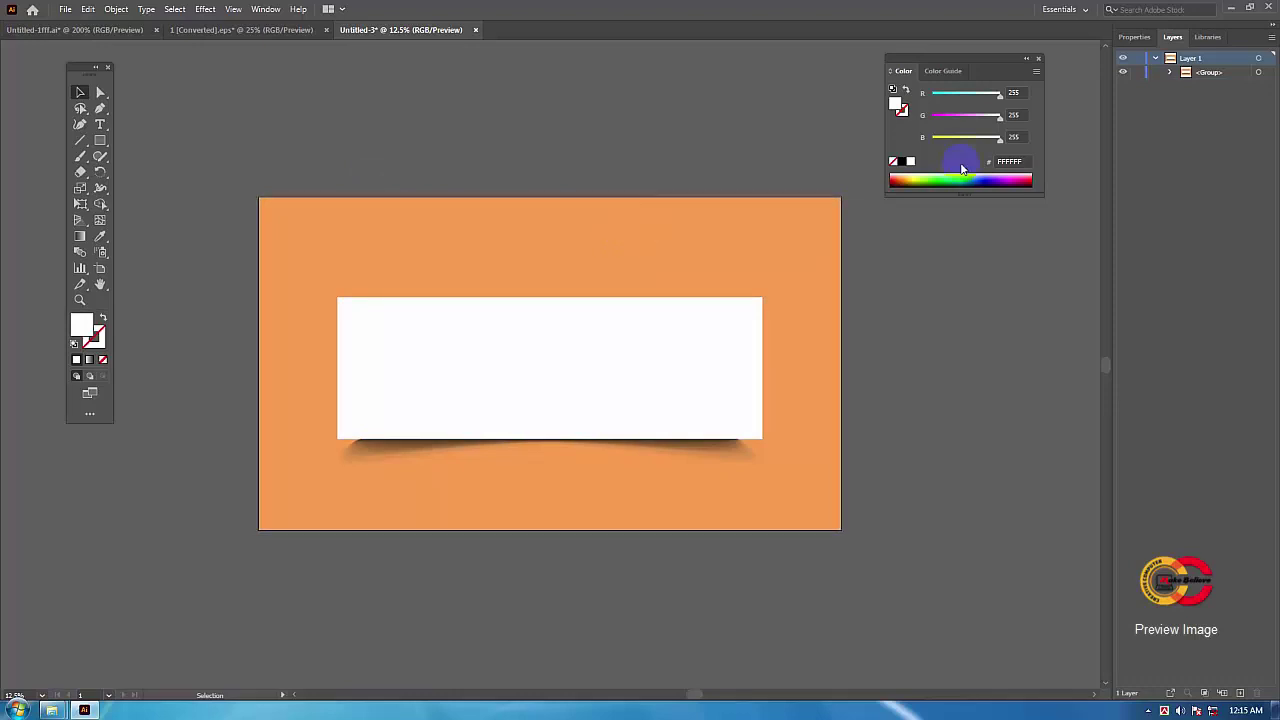
click(1137, 73)
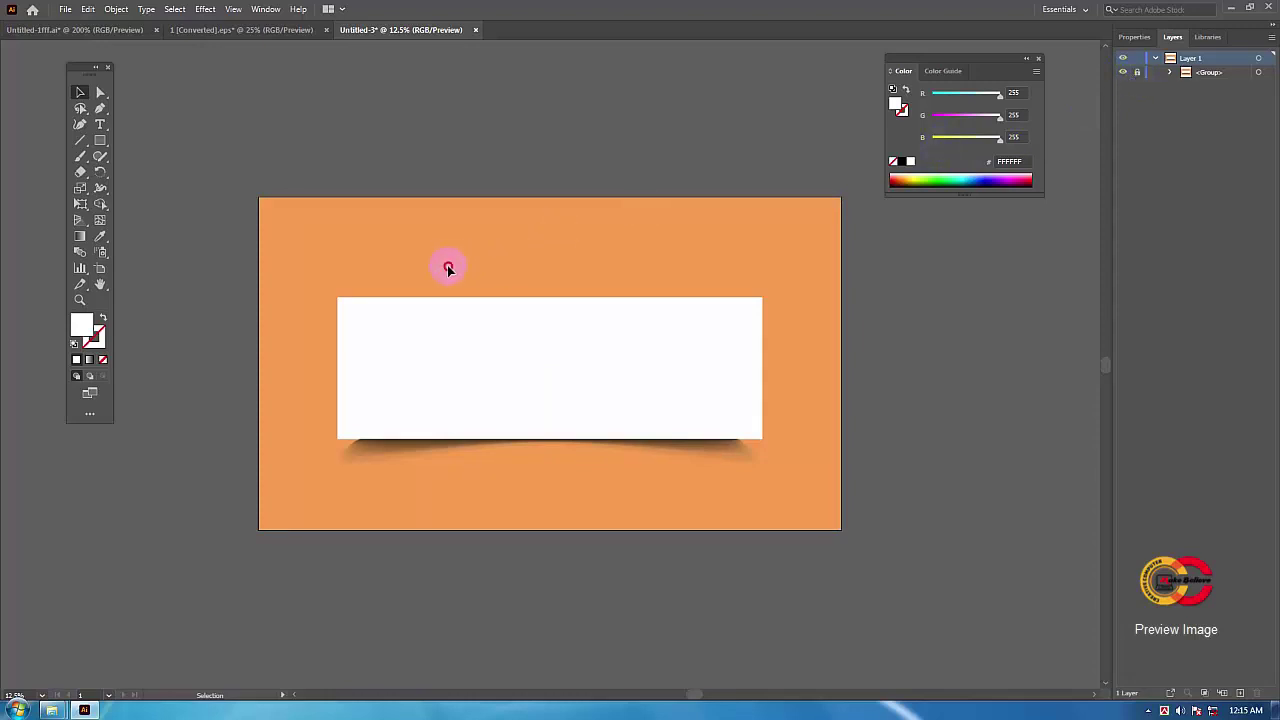
drag(486, 234, 549, 271)
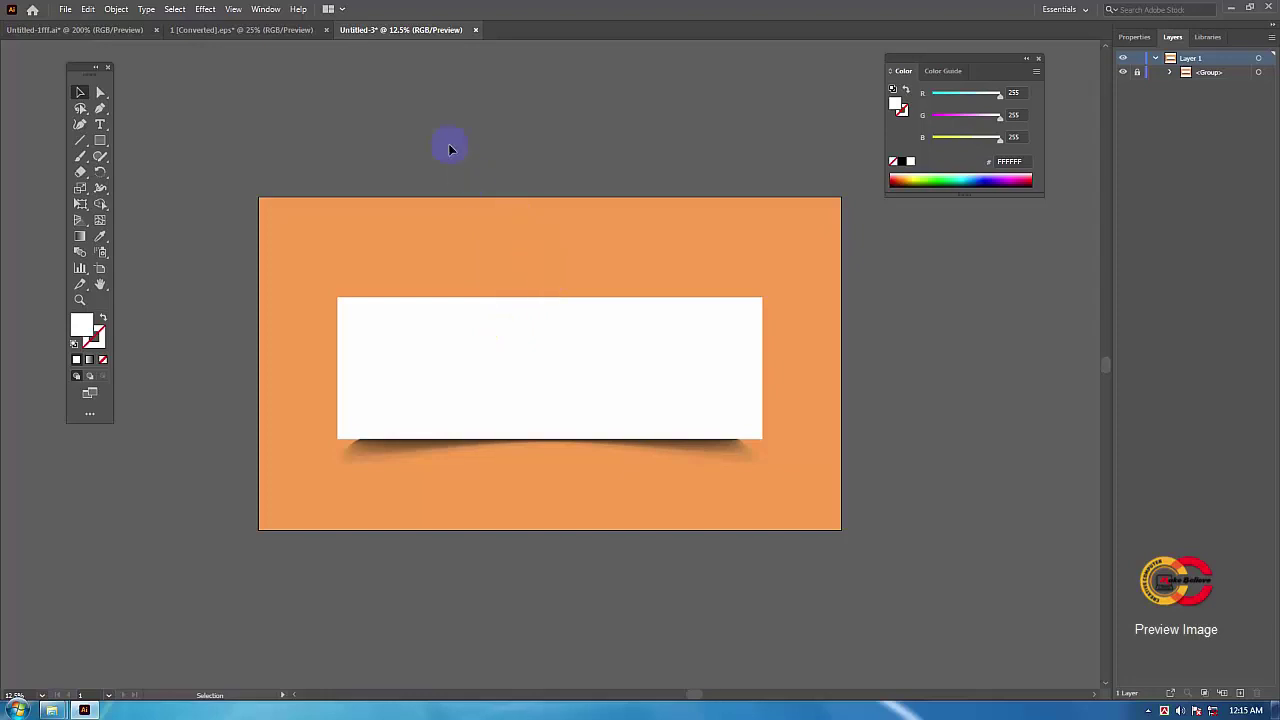
click(522, 303)
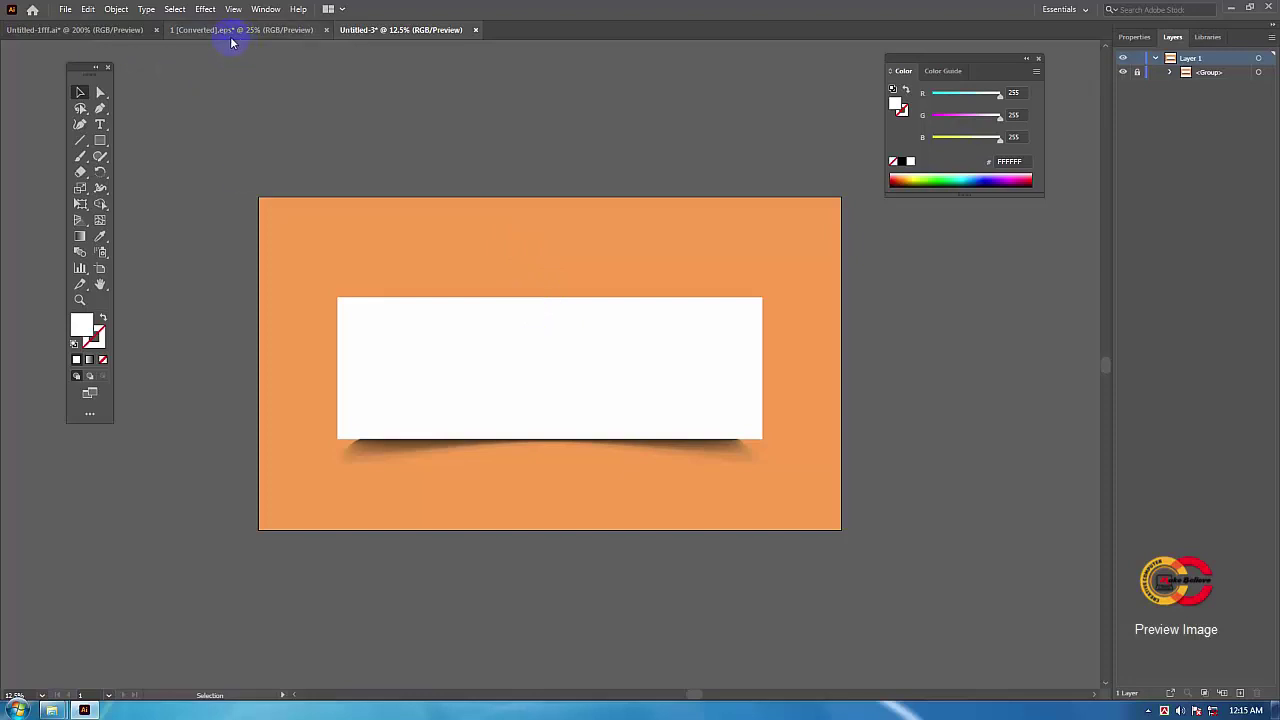
click(476, 270)
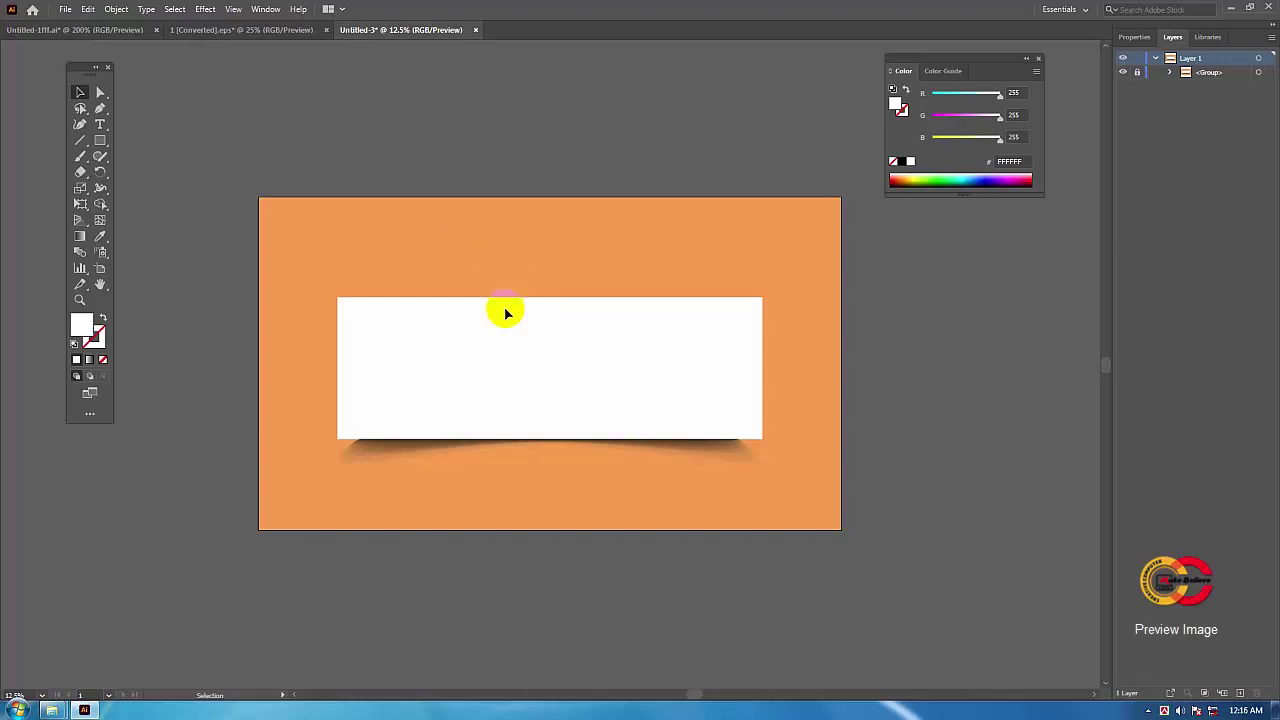
Step: Add a placeholder text line on the orange area above the white rectangle and enlarge it to 196 pt
click(101, 124)
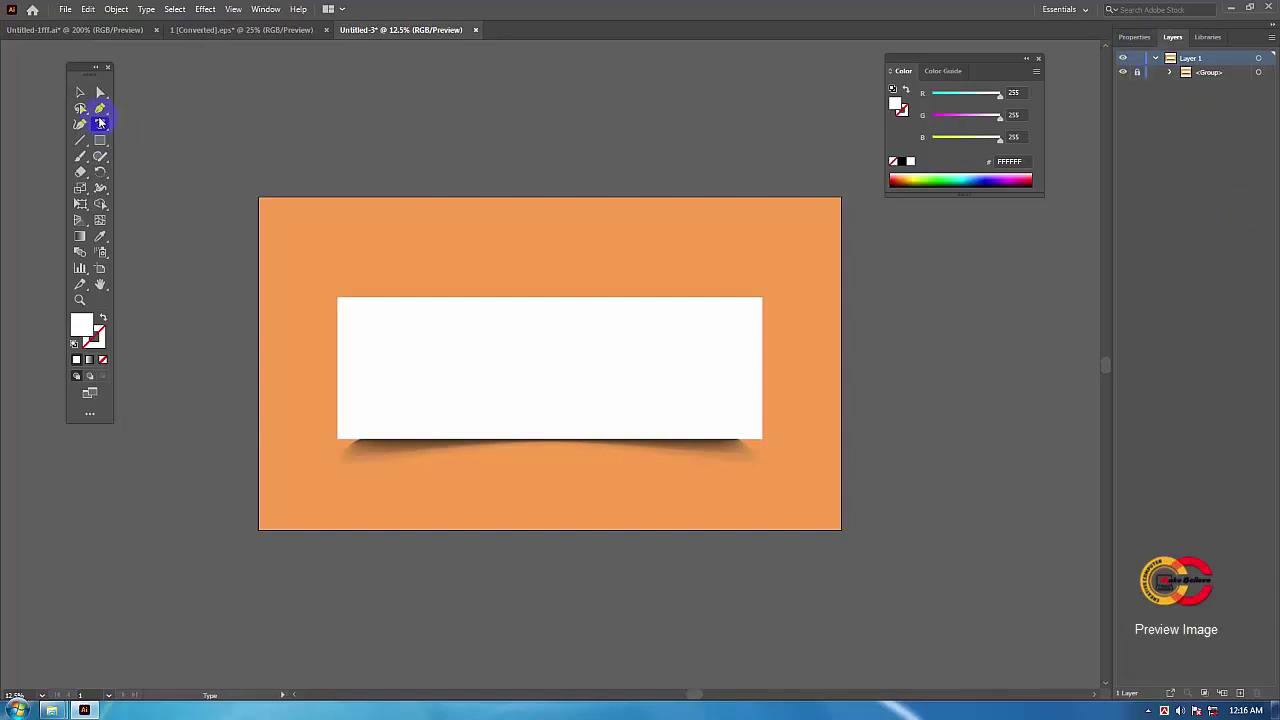
click(1134, 42)
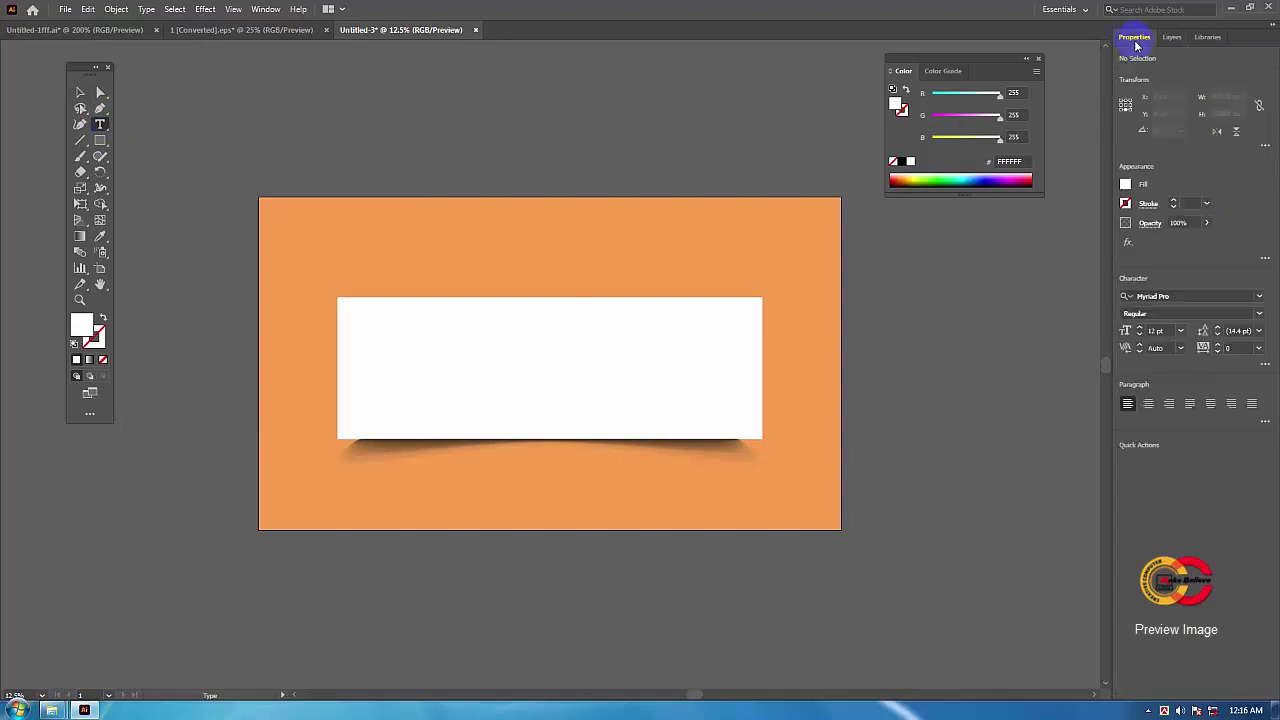
click(1182, 333)
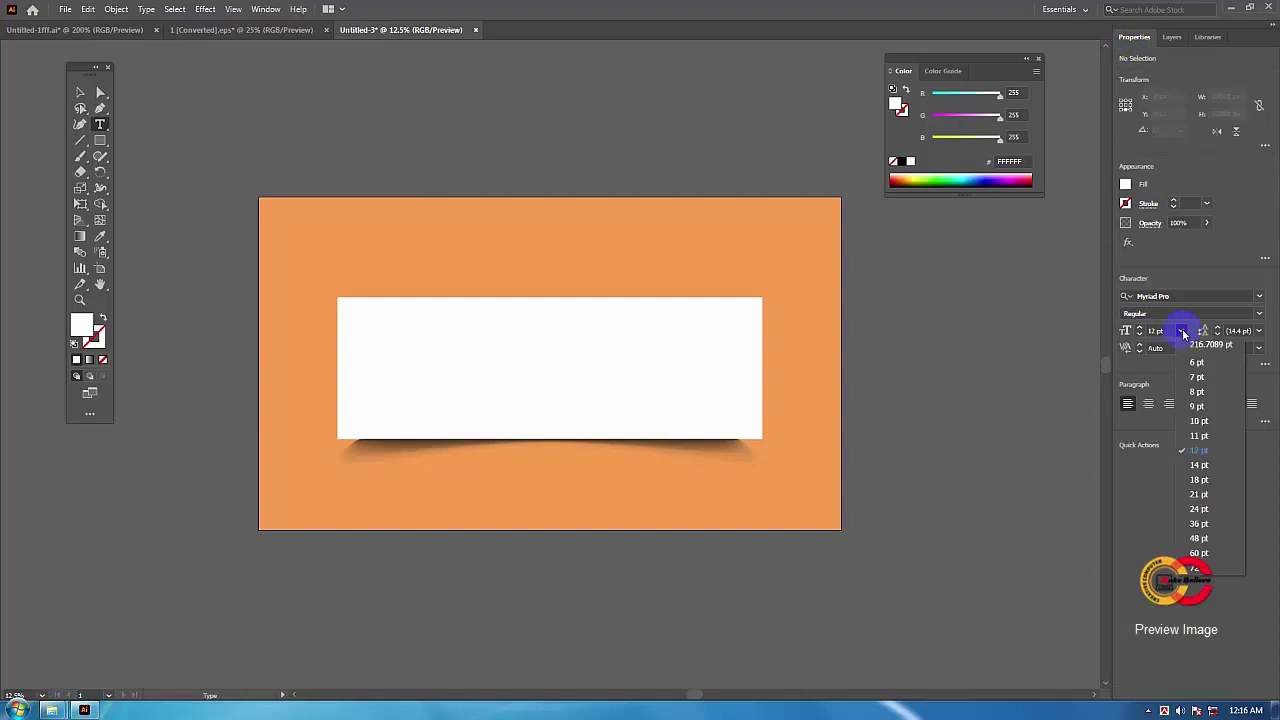
click(1204, 526)
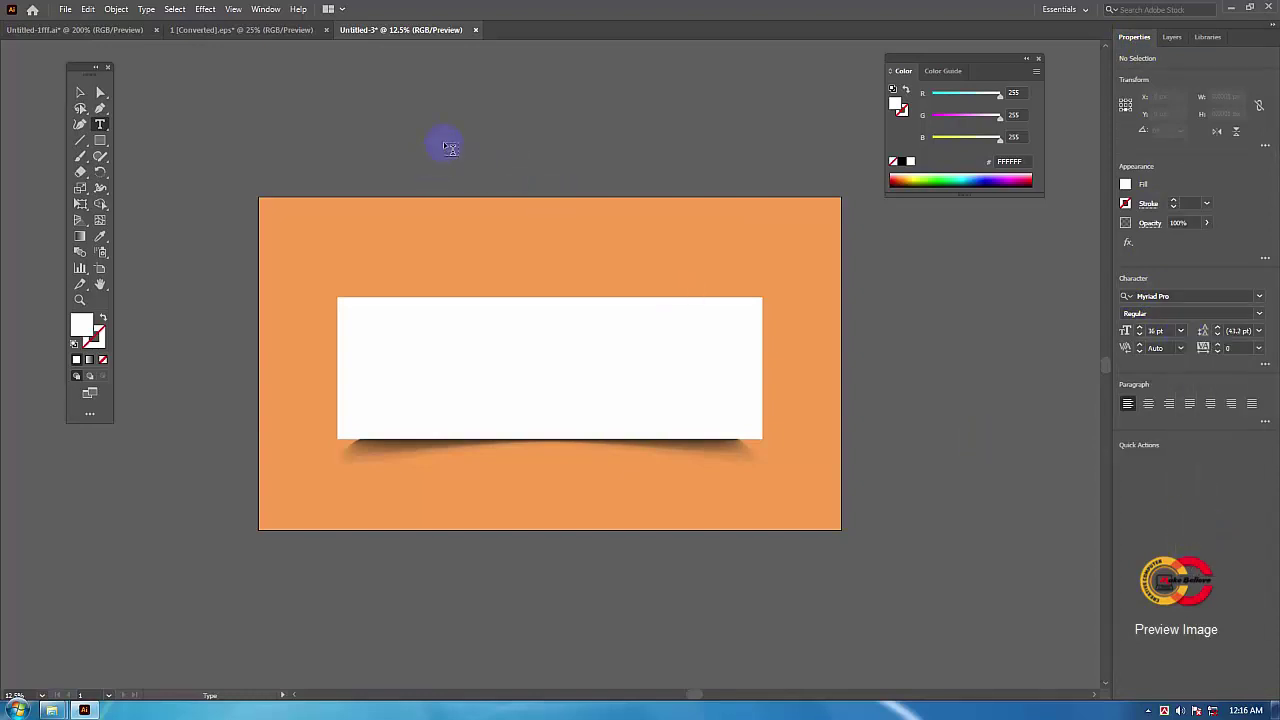
click(478, 245)
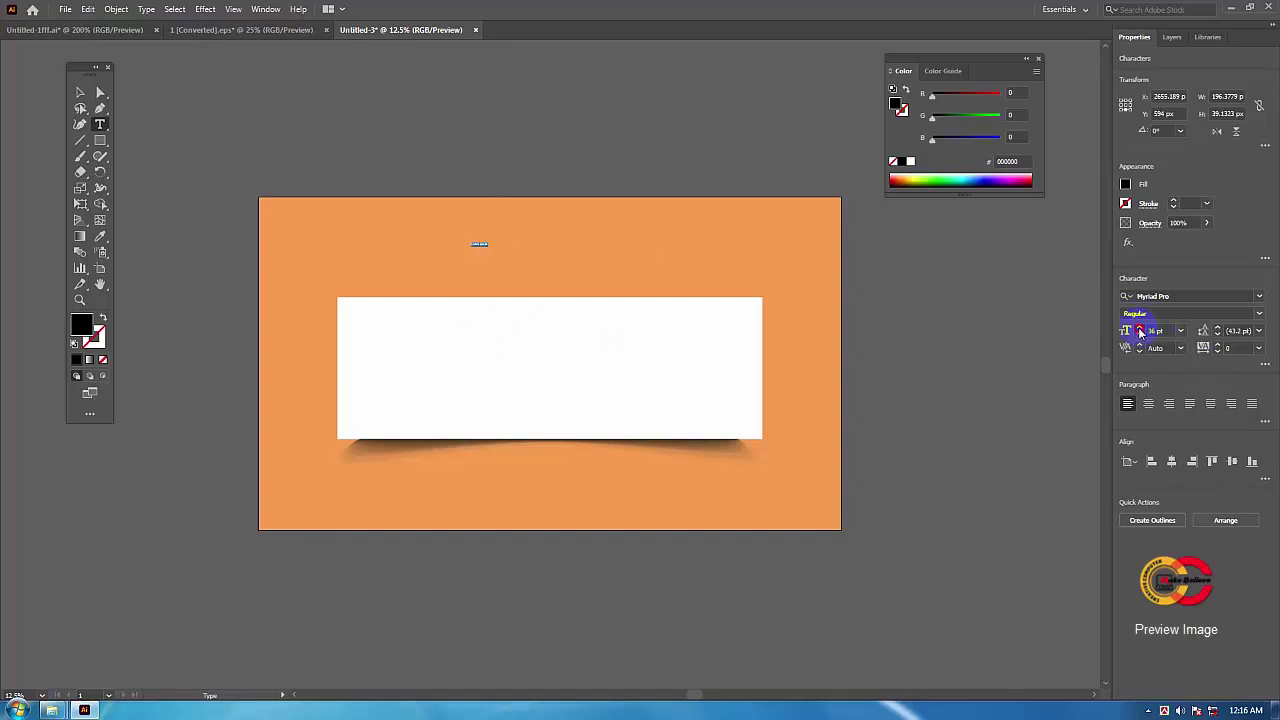
drag(1139, 327, 1138, 327)
drag(1139, 330, 1138, 327)
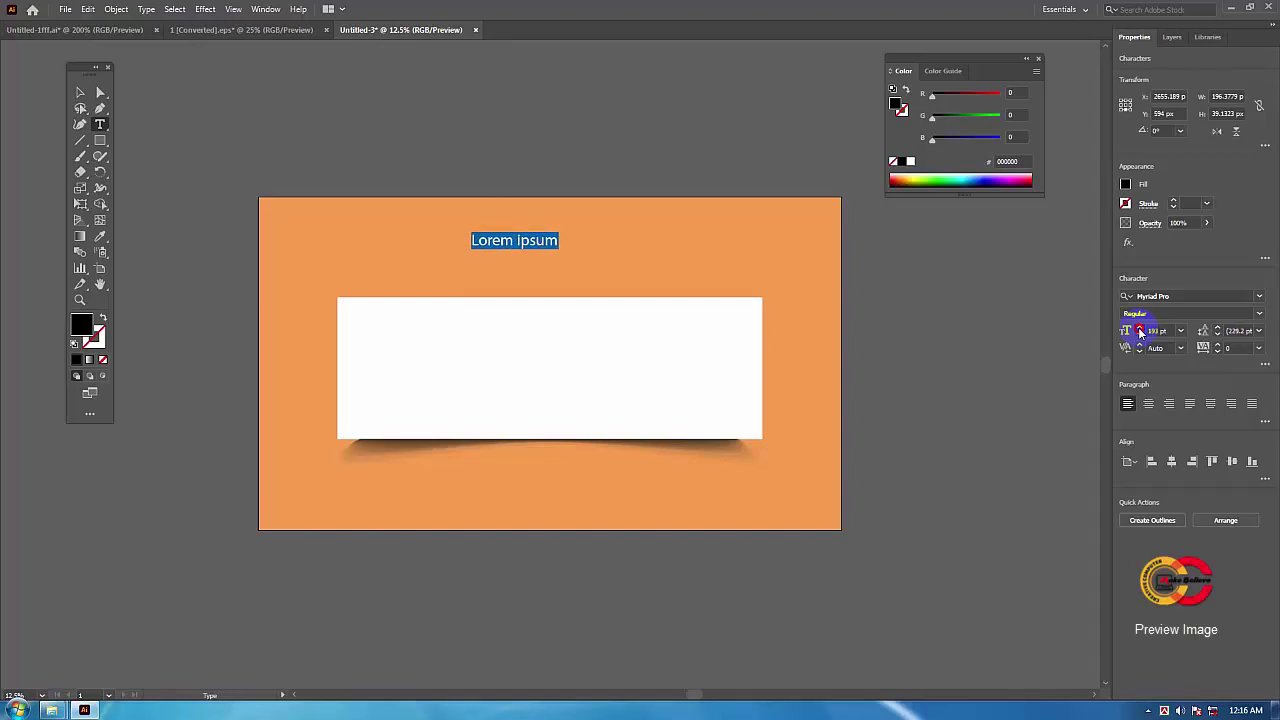
Step: Change the placeholder text's font to Roboto Bold and increase its size to 255 pt
click(1183, 295)
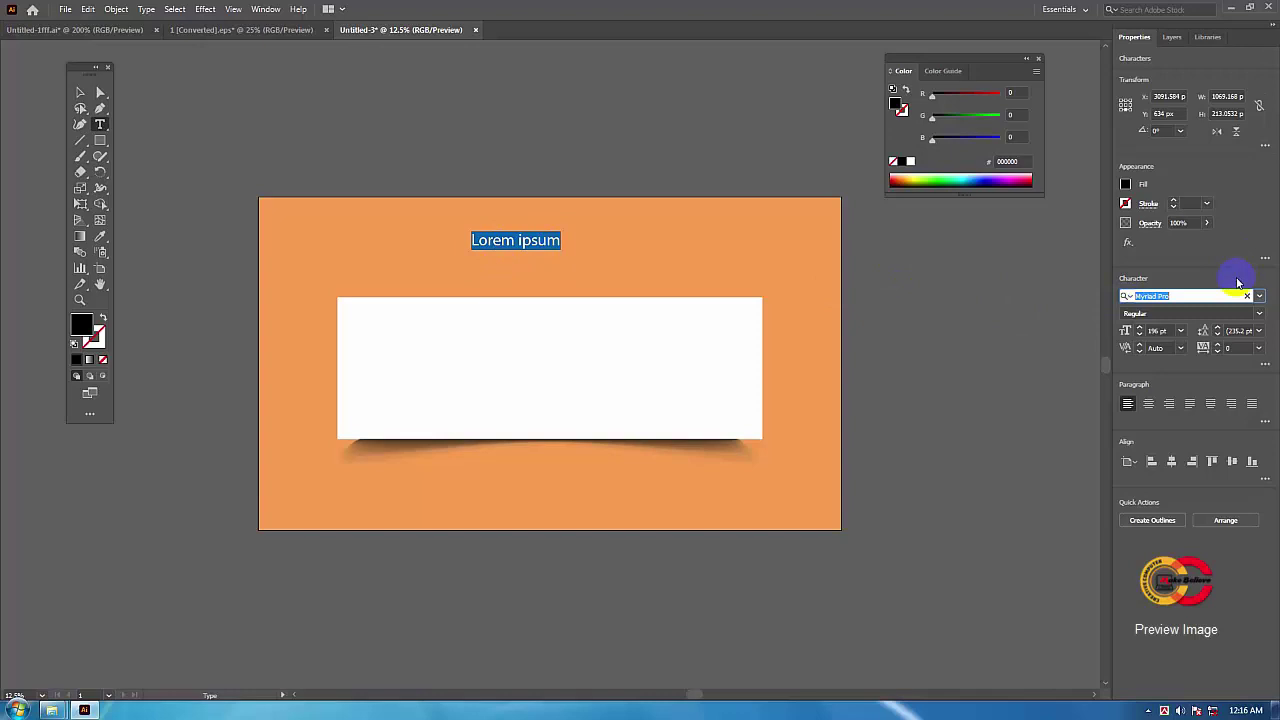
text(robo)
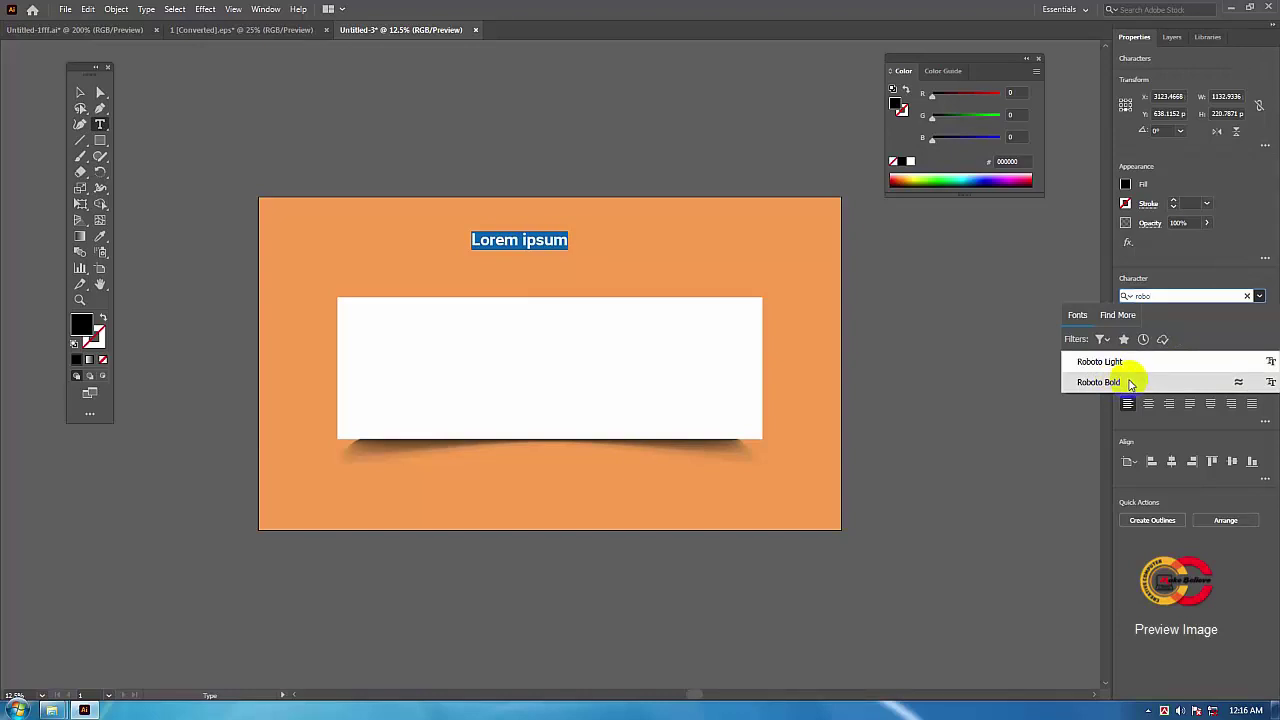
click(1130, 384)
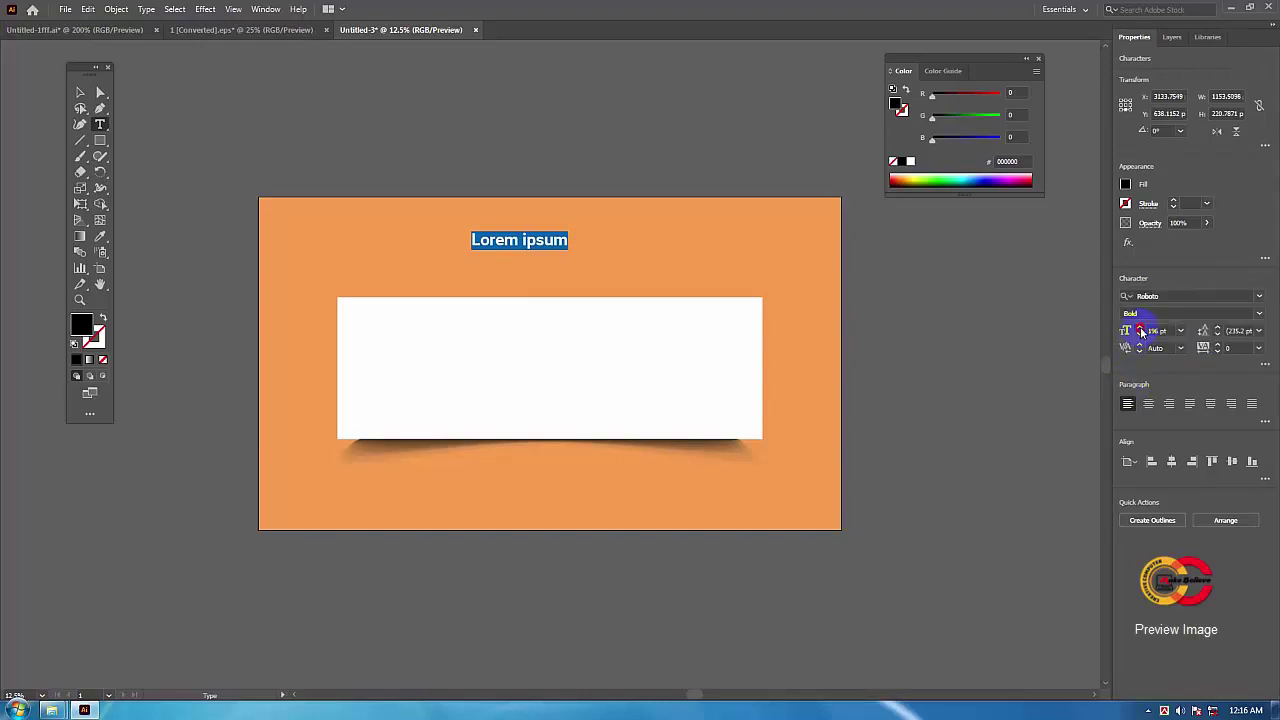
drag(1140, 330, 1140, 332)
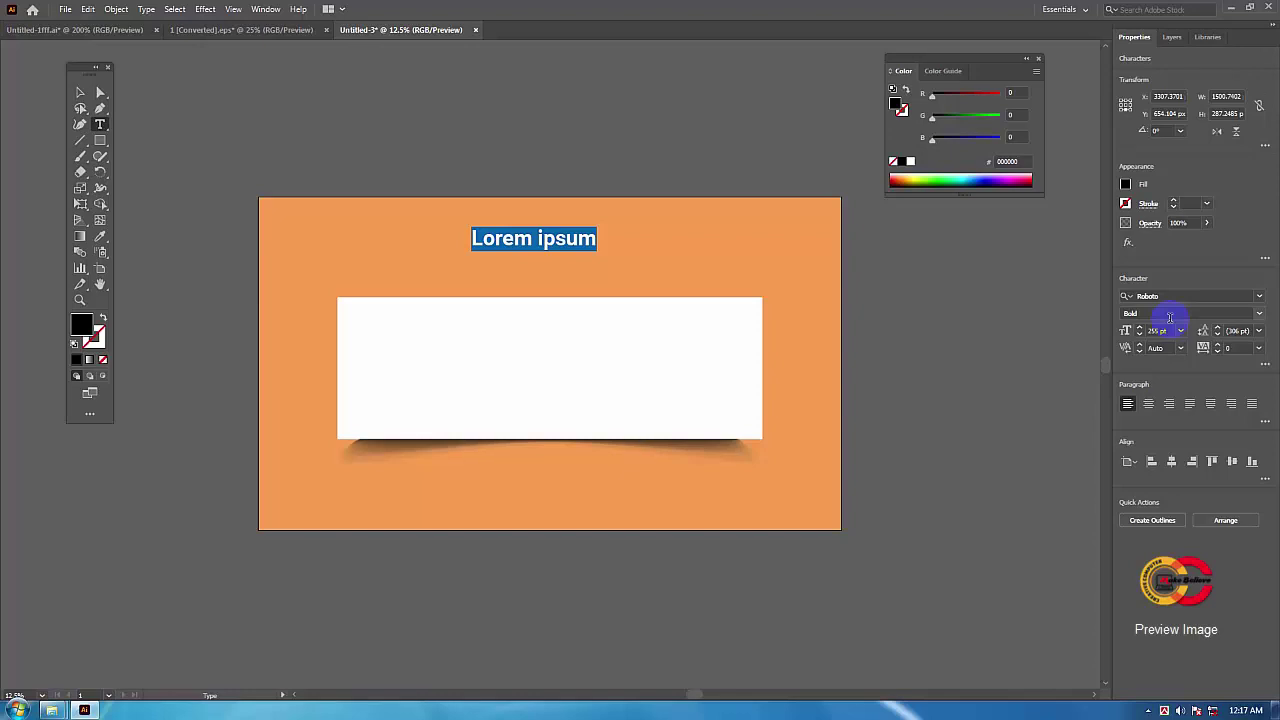
Step: Replace the placeholder text with EMAIL SIGNATURE and move it down closer to the white rectangle, roughly centered above it
text(EMA)
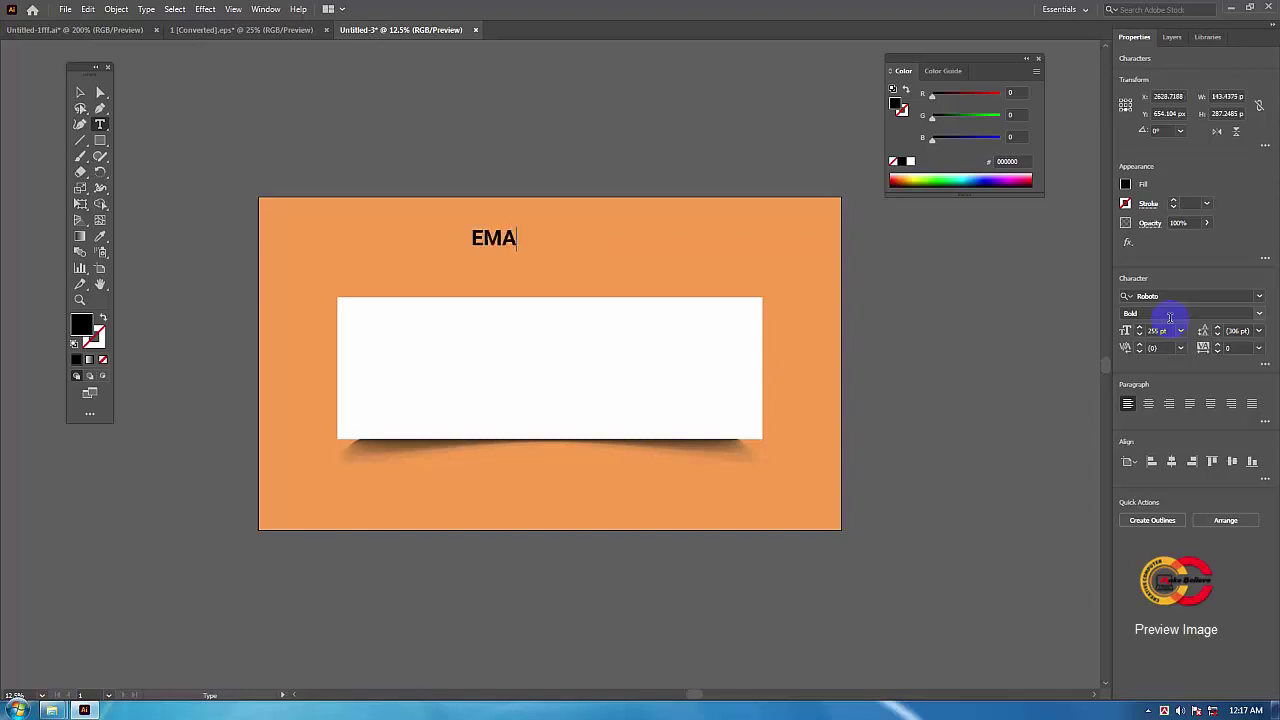
text(IL SIGNATURE)
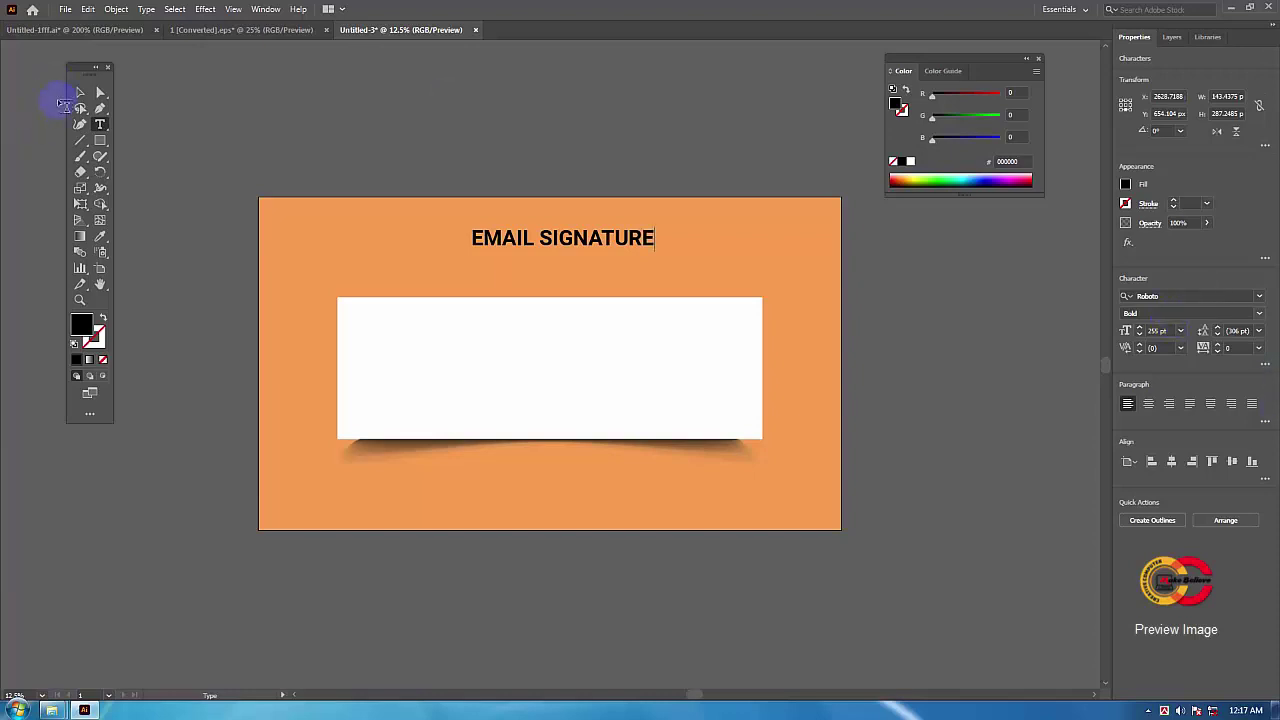
click(80, 93)
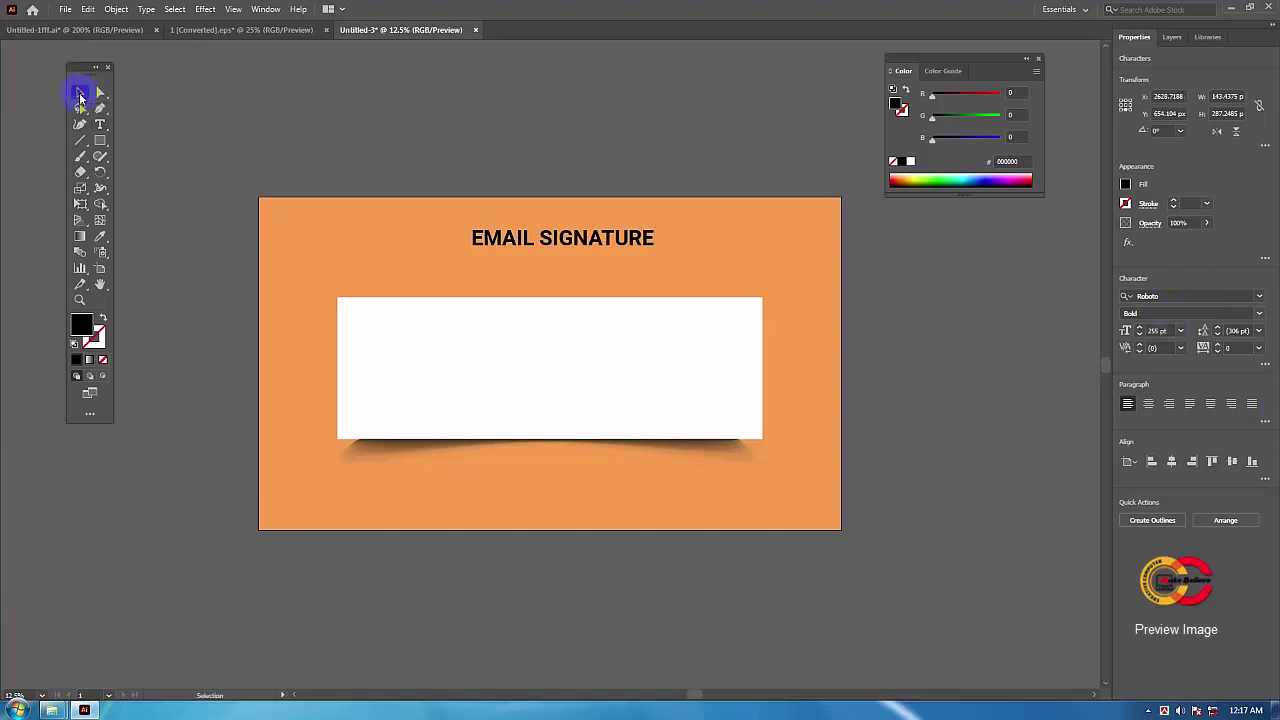
drag(578, 240, 574, 262)
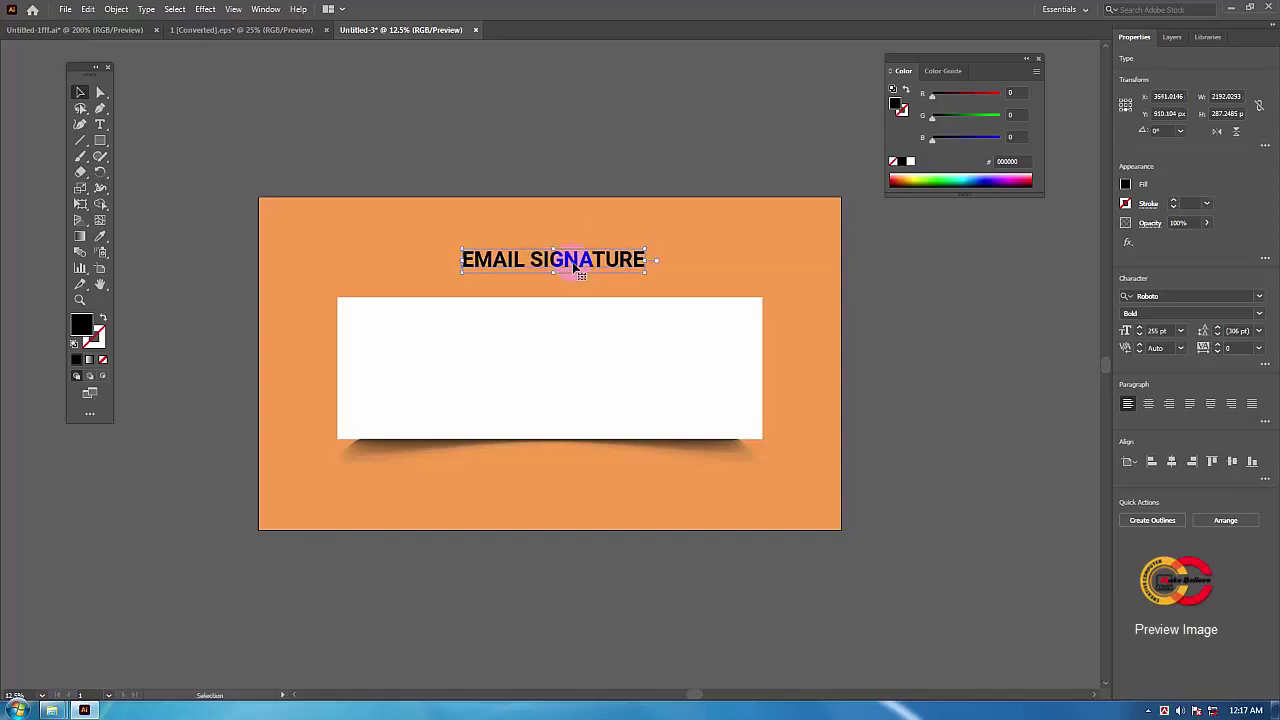
Step: Set the EMAIL SIGNATURE heading's fill color to 666666, deselect it, and select the heading again
double_click(82, 328)
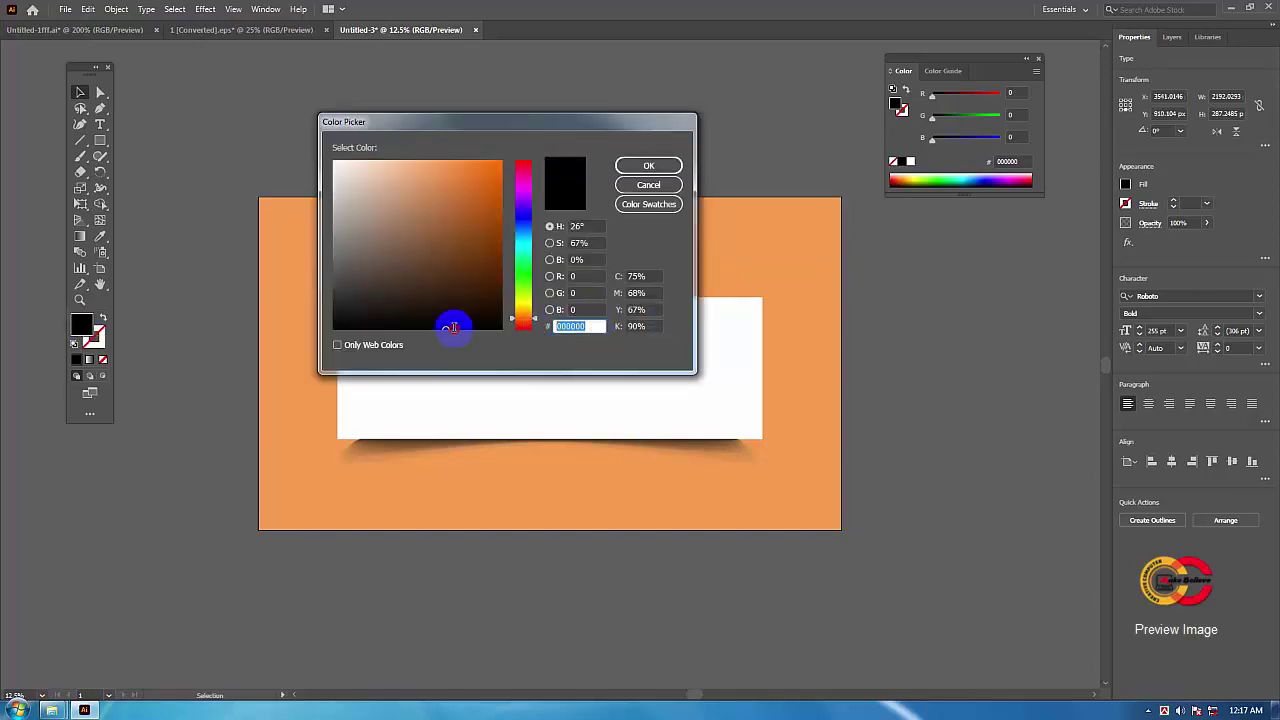
text(666666)
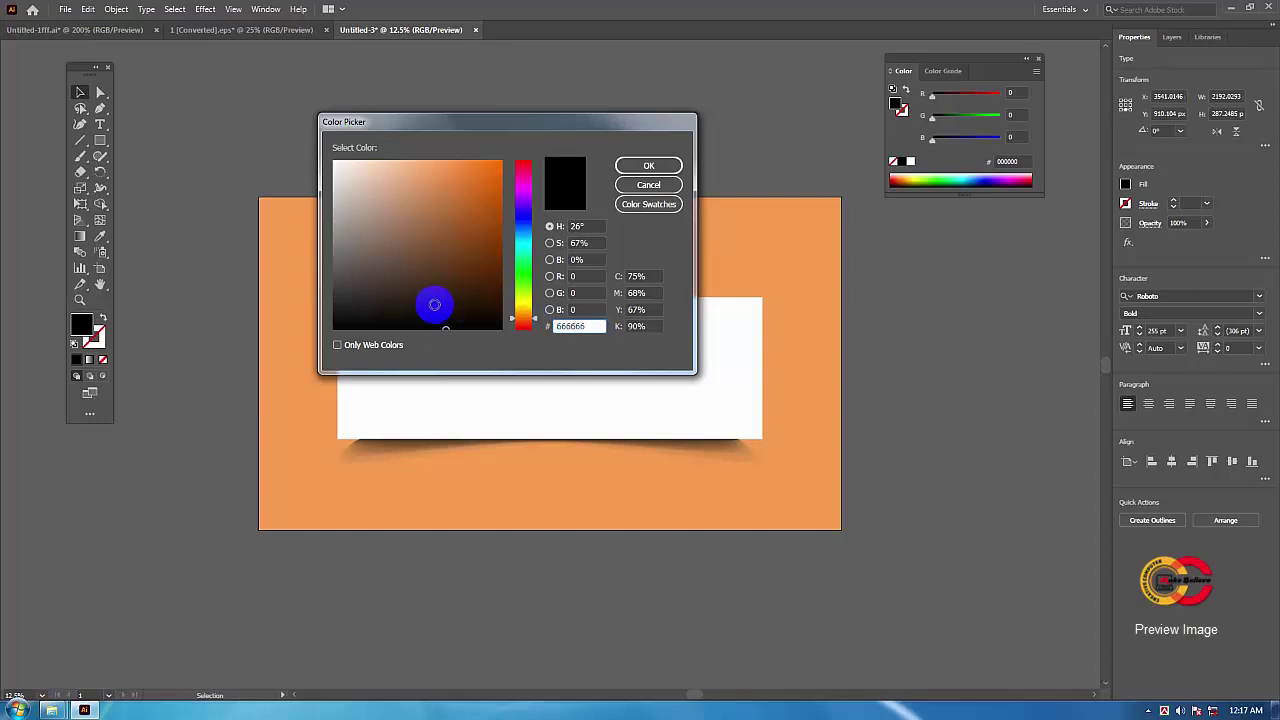
click(662, 168)
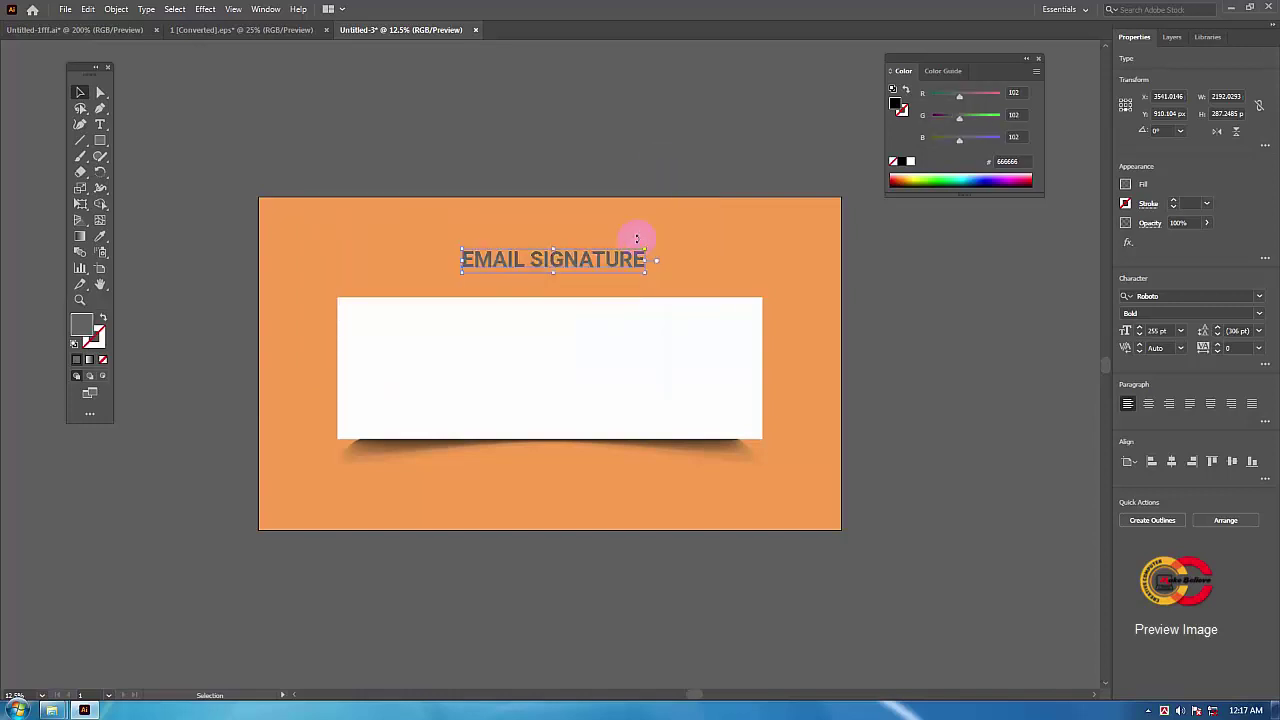
click(889, 266)
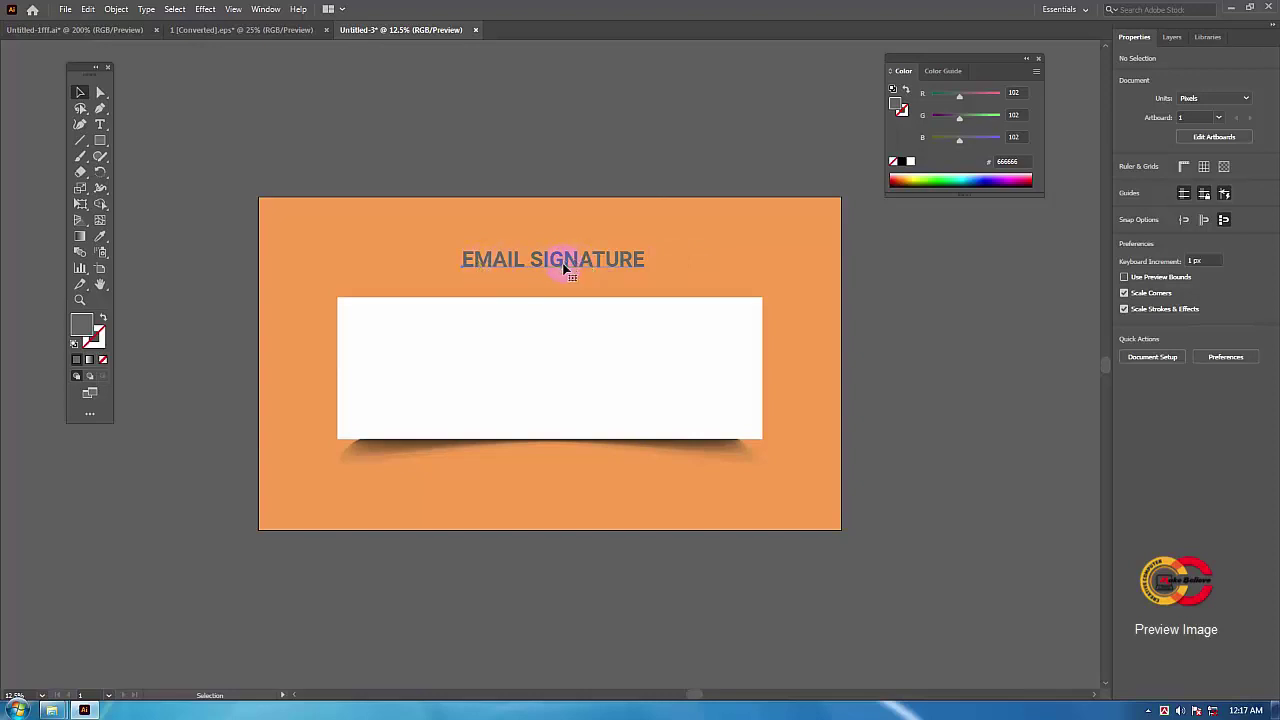
click(563, 265)
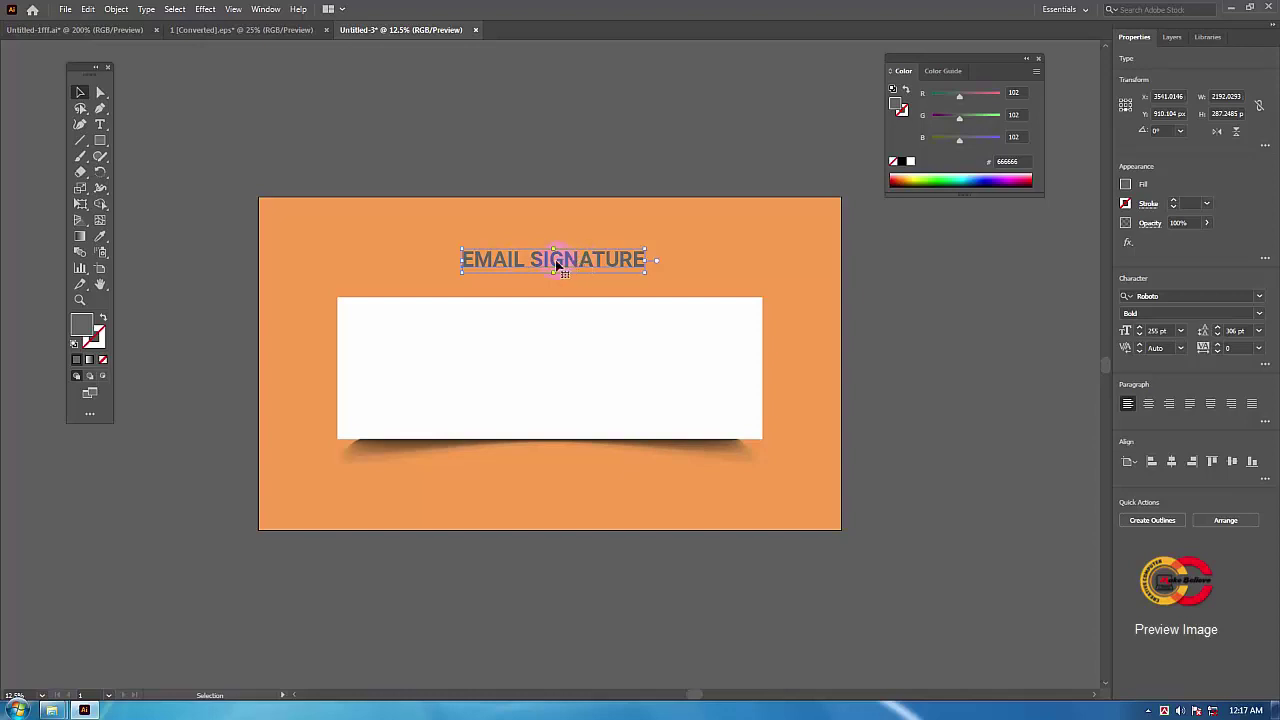
drag(557, 263, 555, 265)
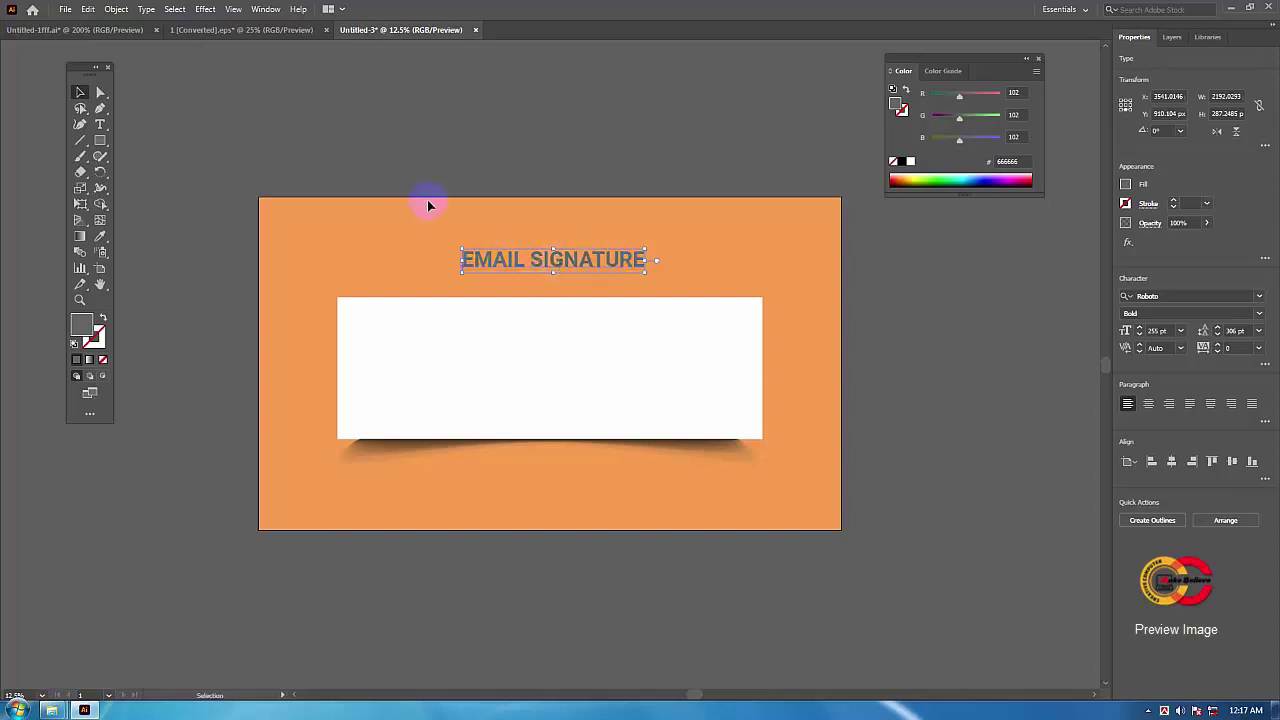
Step: Add a Roboto Bold text line reading IMAGE NOT INCLUDED above the orange artboard
click(101, 127)
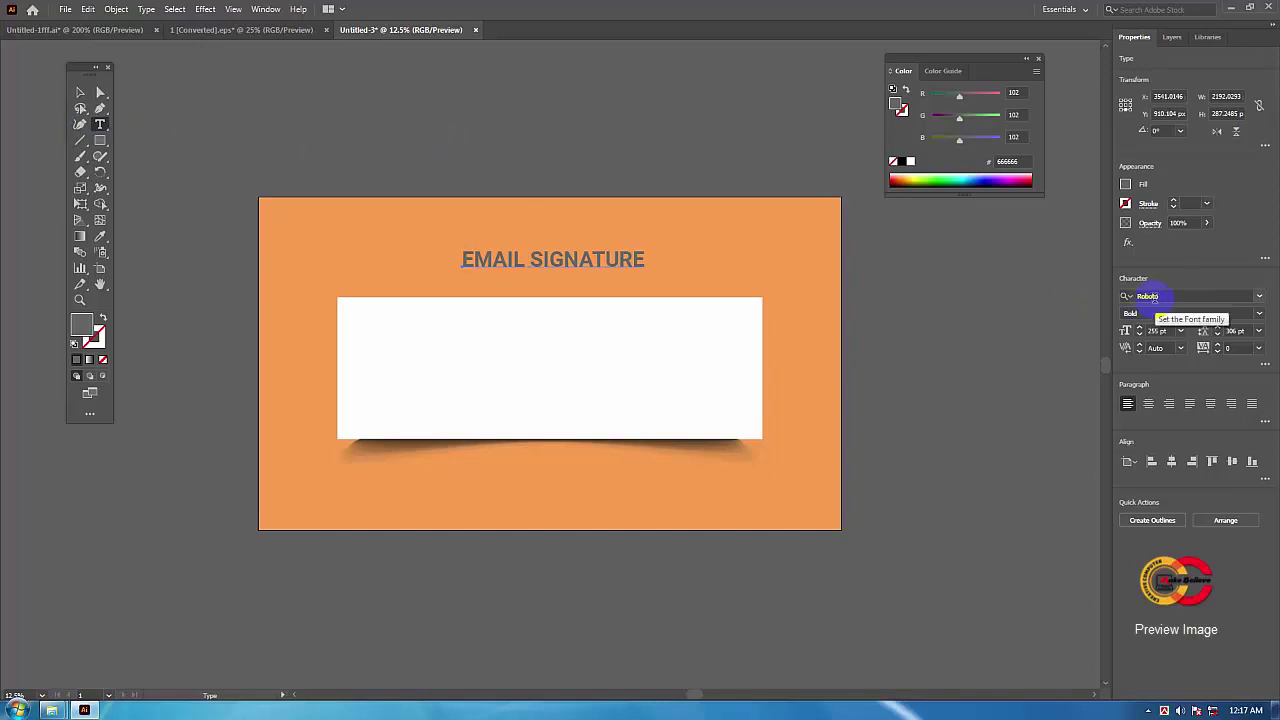
click(474, 143)
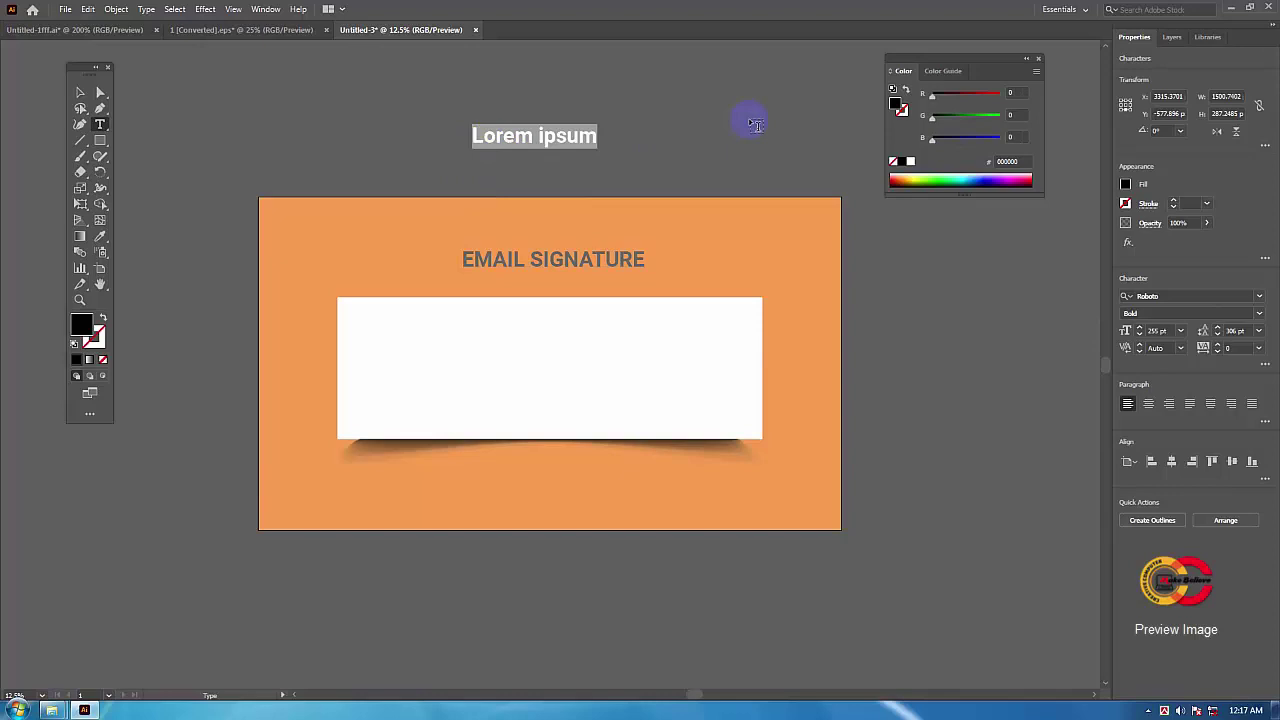
key(BackSpace)
text(im)
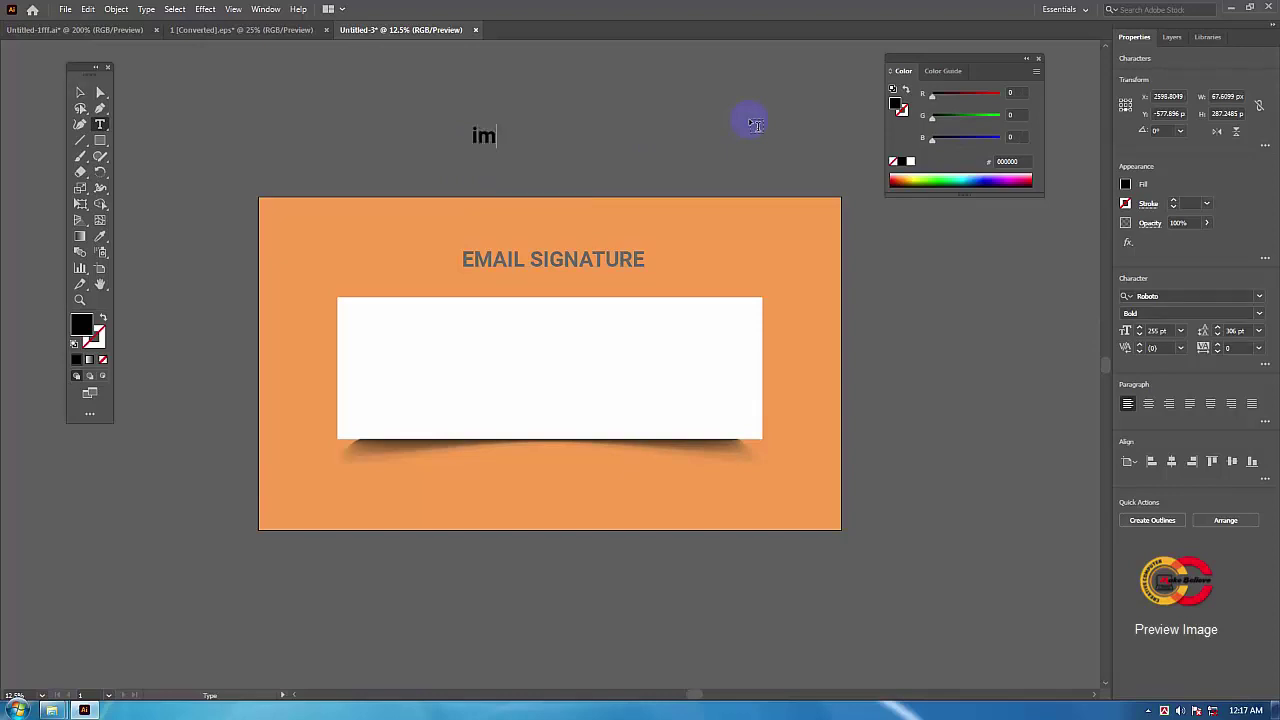
key(BackSpace)
key(BackSpace)
text(IMAGE NOT )
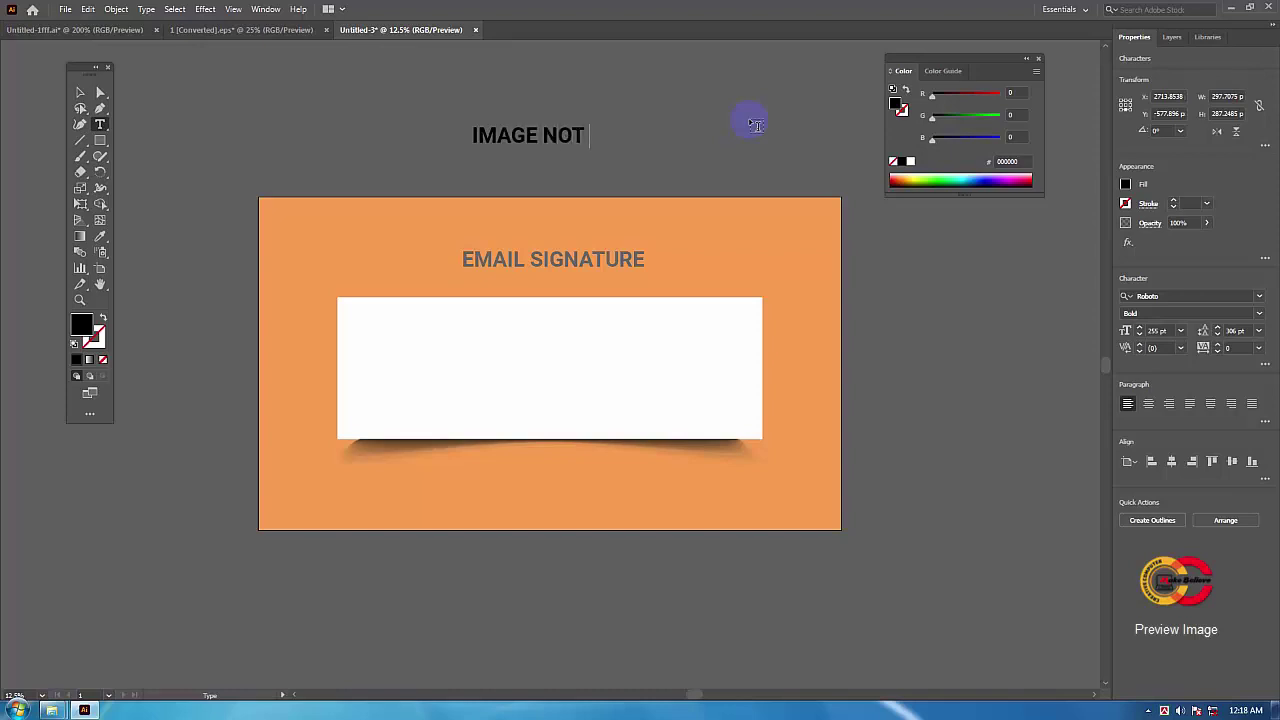
text(INCLUDED)
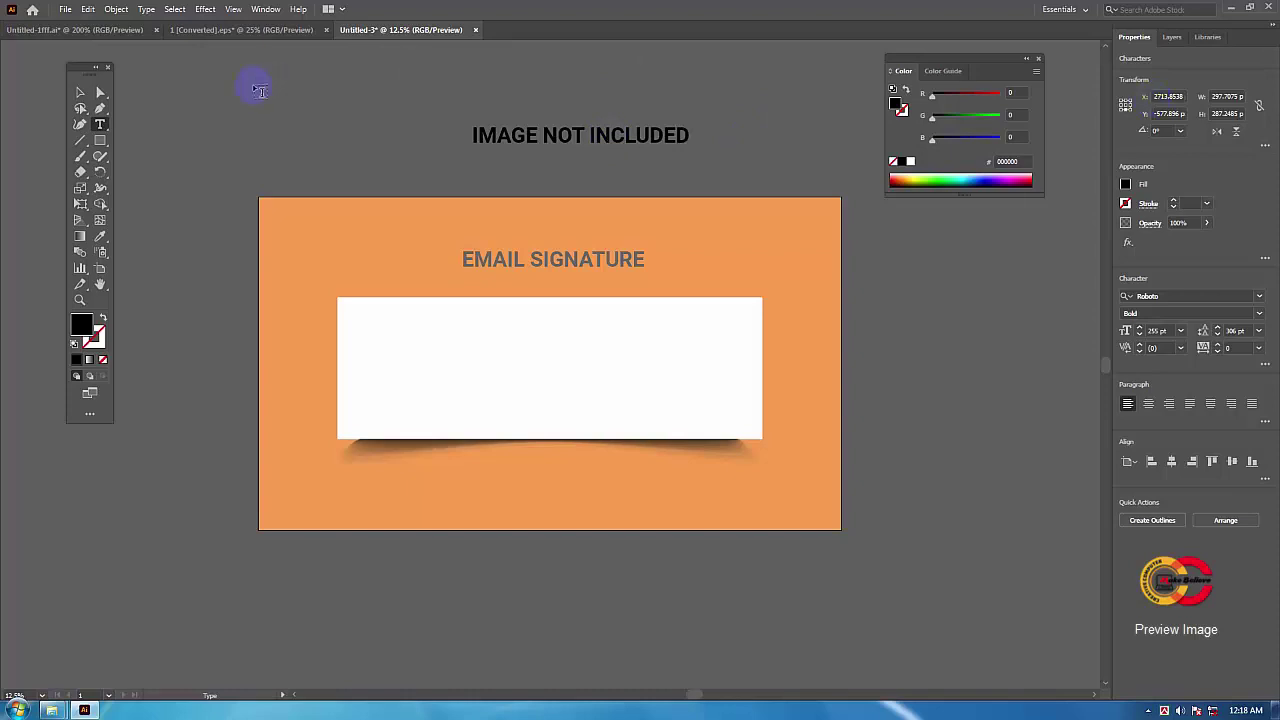
Step: Move the IMAGE NOT INCLUDED text onto the orange area just below the white rectangle's shadow
click(81, 95)
click(590, 146)
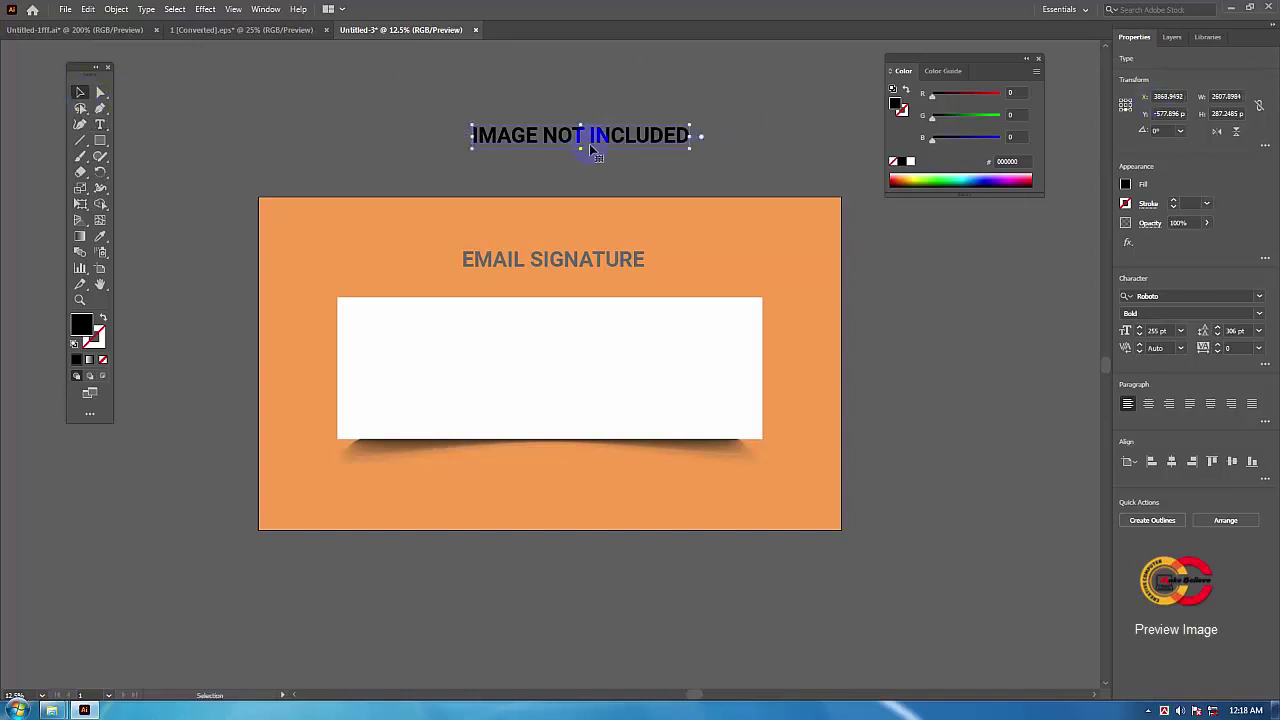
drag(630, 140, 603, 476)
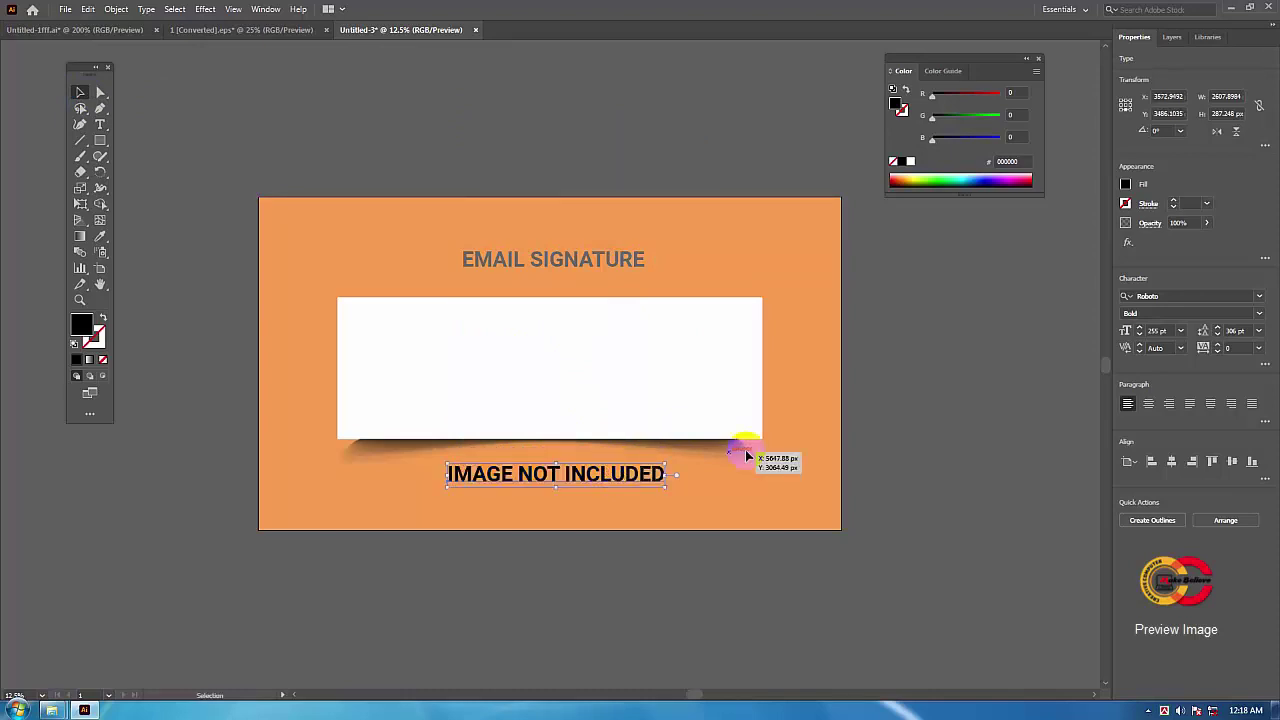
Step: Reduce the IMAGE NOT INCLUDED text's font size to 164 pt
click(1140, 338)
click(1140, 338)
click(1140, 338)
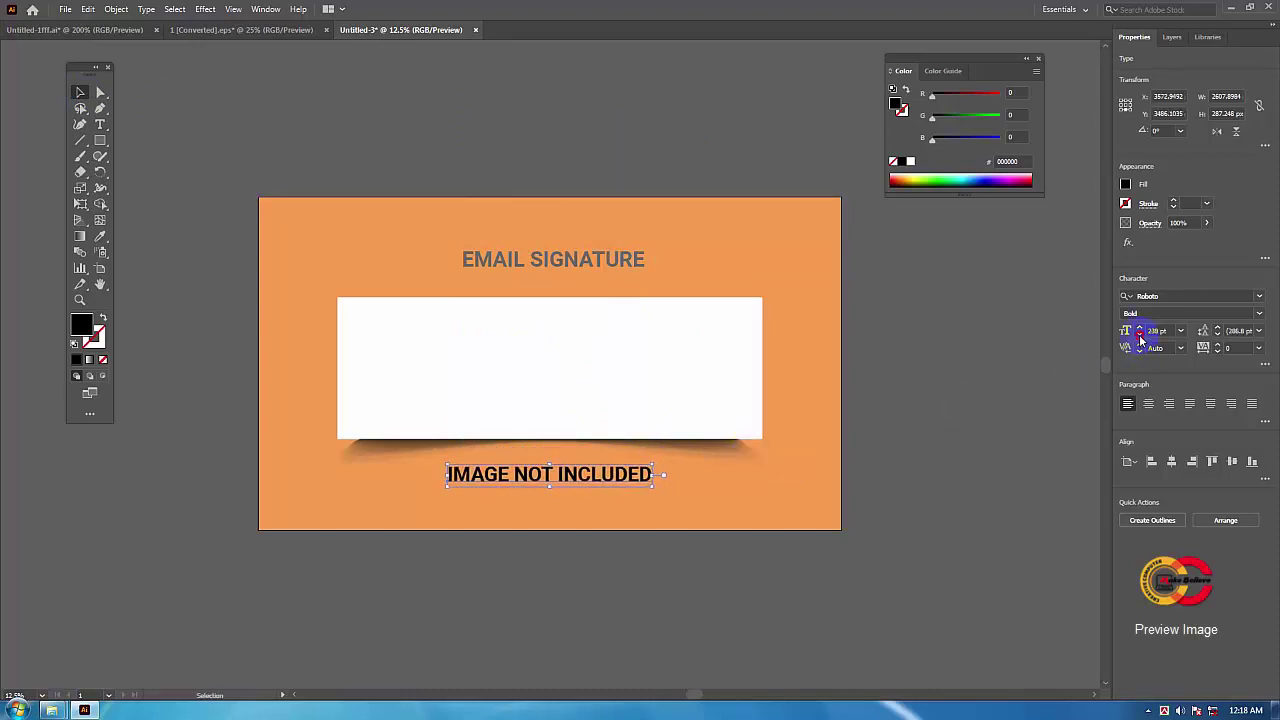
click(1140, 338)
click(1140, 338)
click(1140, 338)
click(1140, 338)
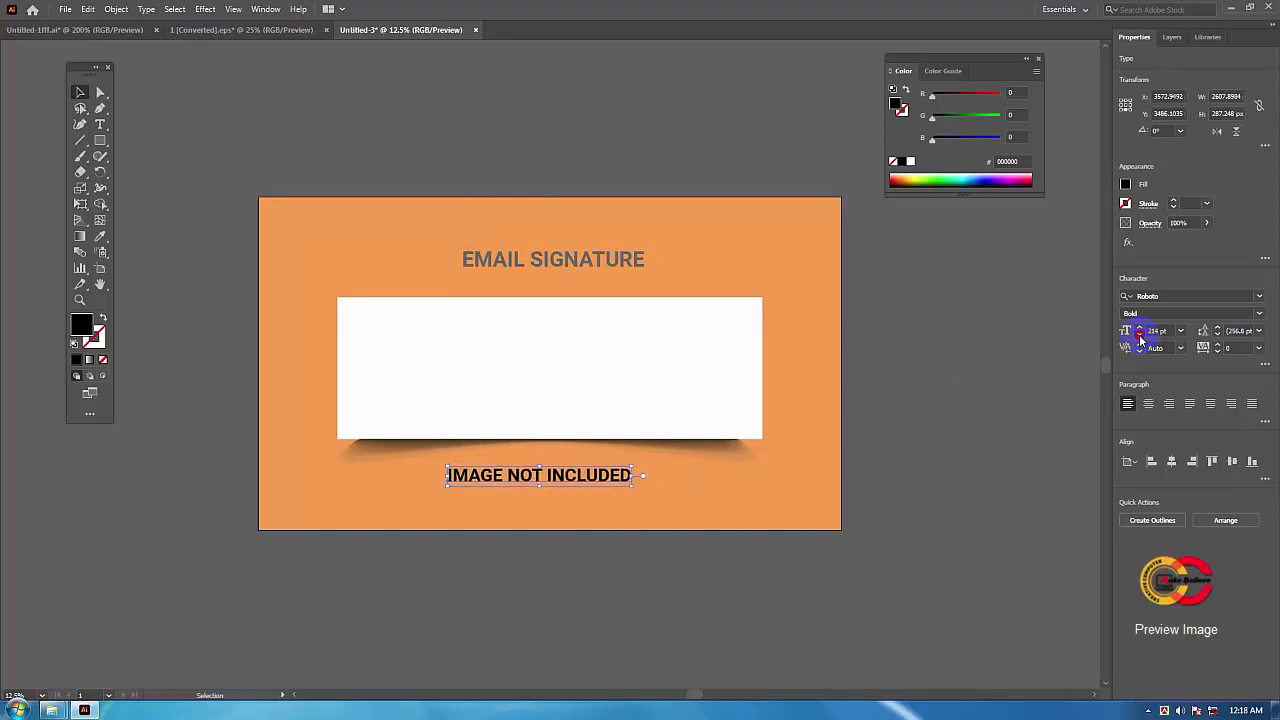
click(1140, 338)
click(1140, 338)
click(1140, 338)
click(1140, 338)
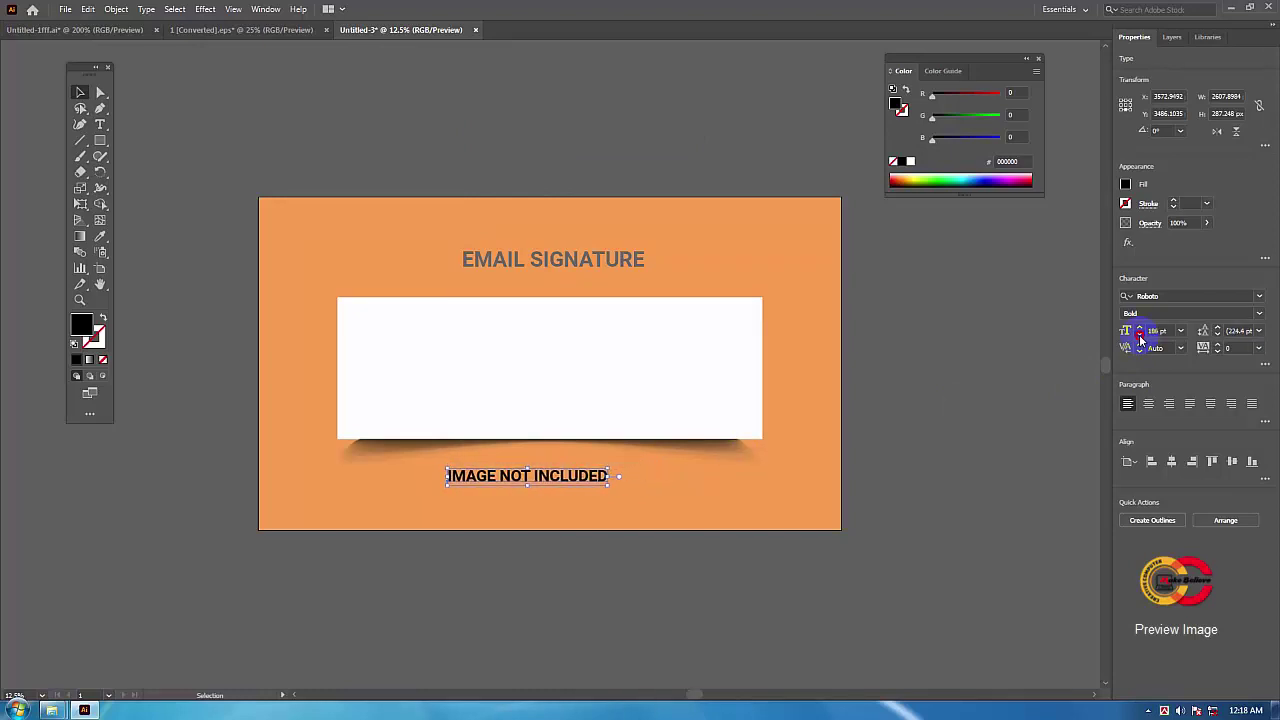
click(1140, 338)
click(1140, 338)
click(1140, 338)
click(1140, 338)
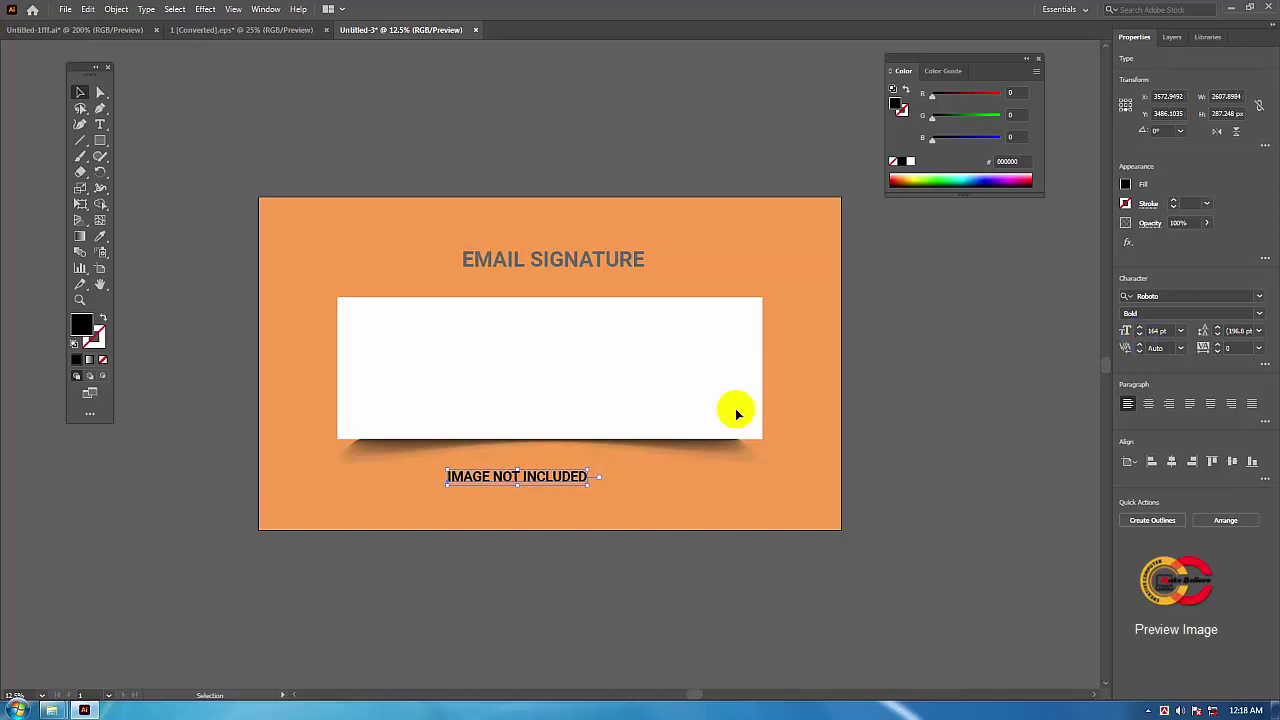
Step: Shift the IMAGE NOT INCLUDED text beneath the heading, then center both text lines horizontally on the artboard and deselect them
click(567, 481)
drag(567, 481, 604, 476)
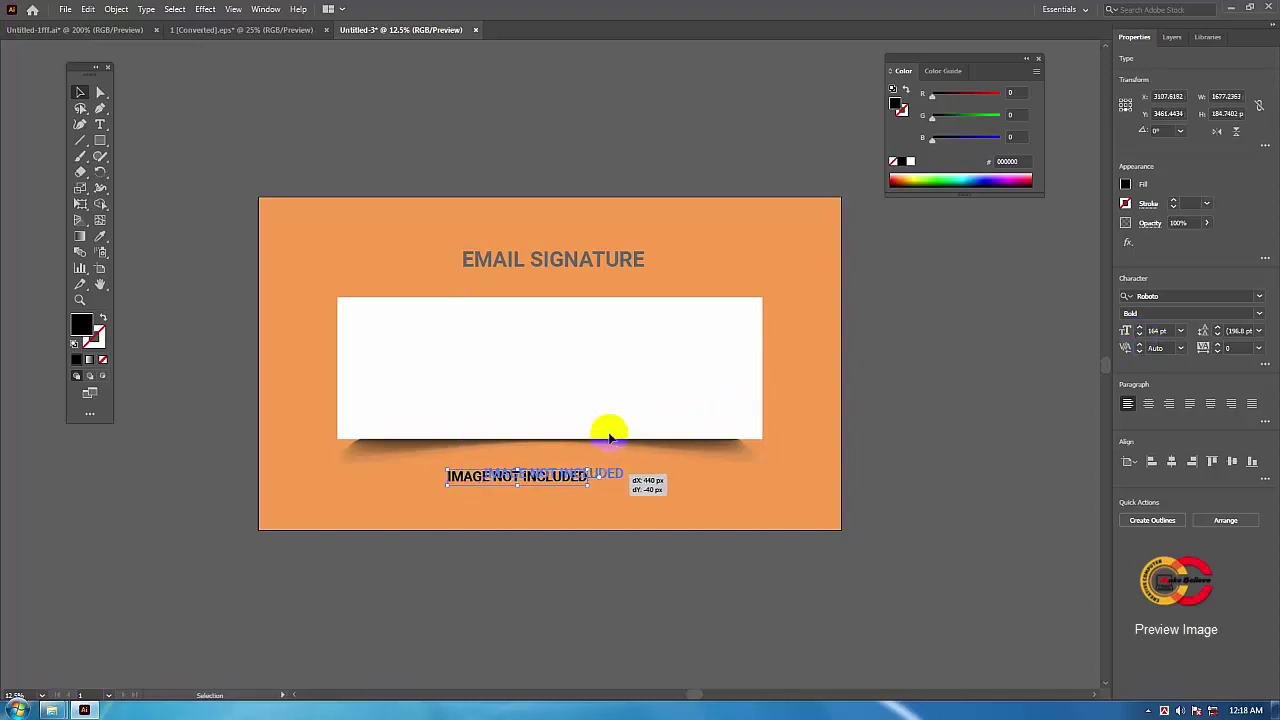
shift+click(631, 260)
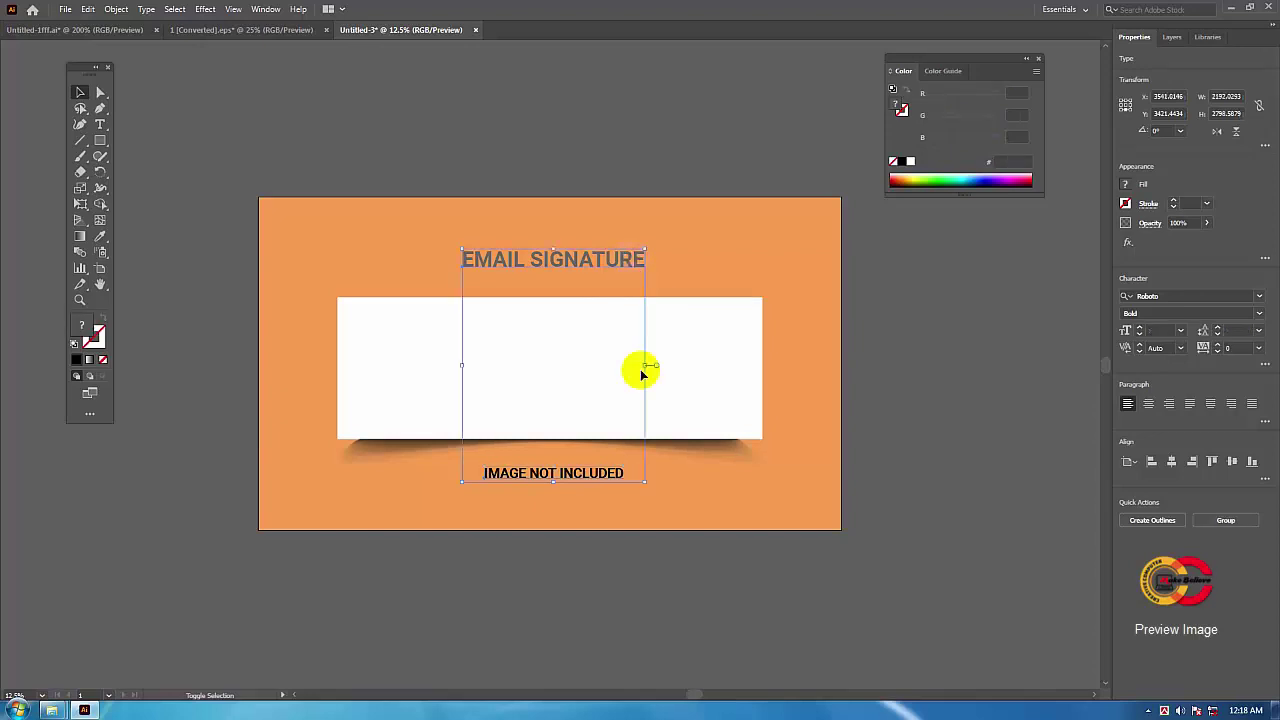
shift+click(597, 478)
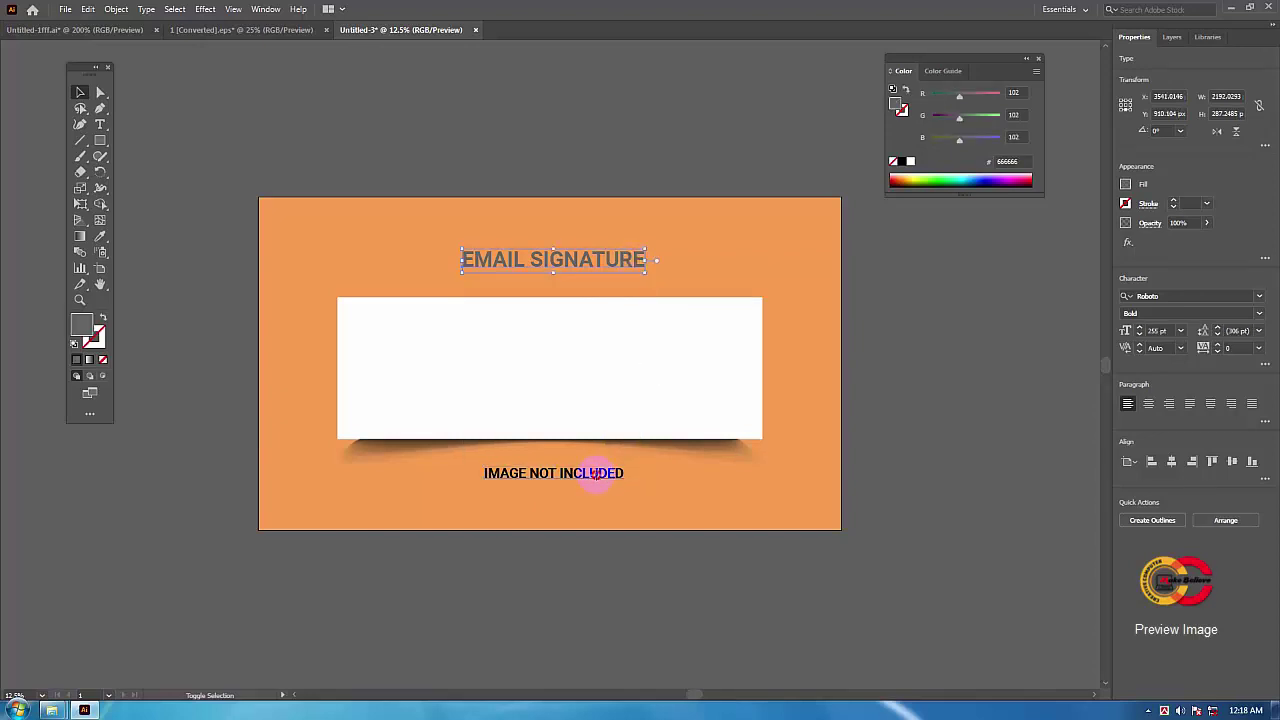
shift+click(595, 474)
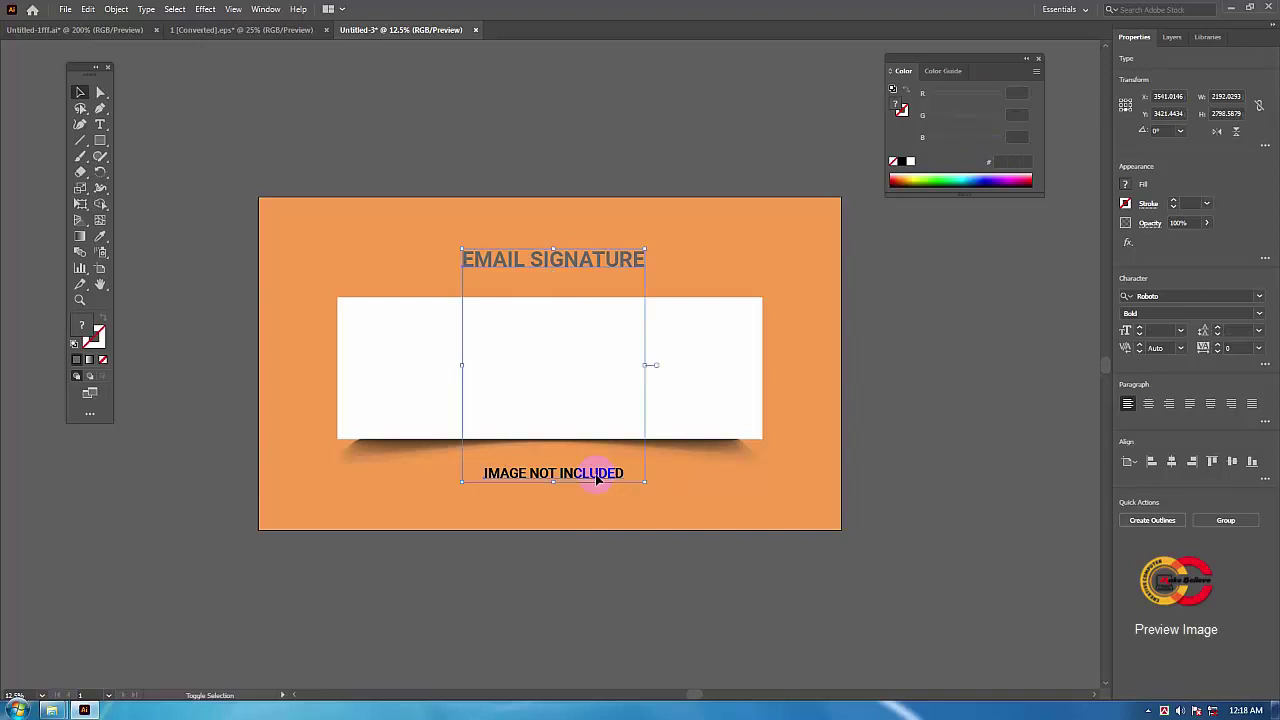
click(1171, 462)
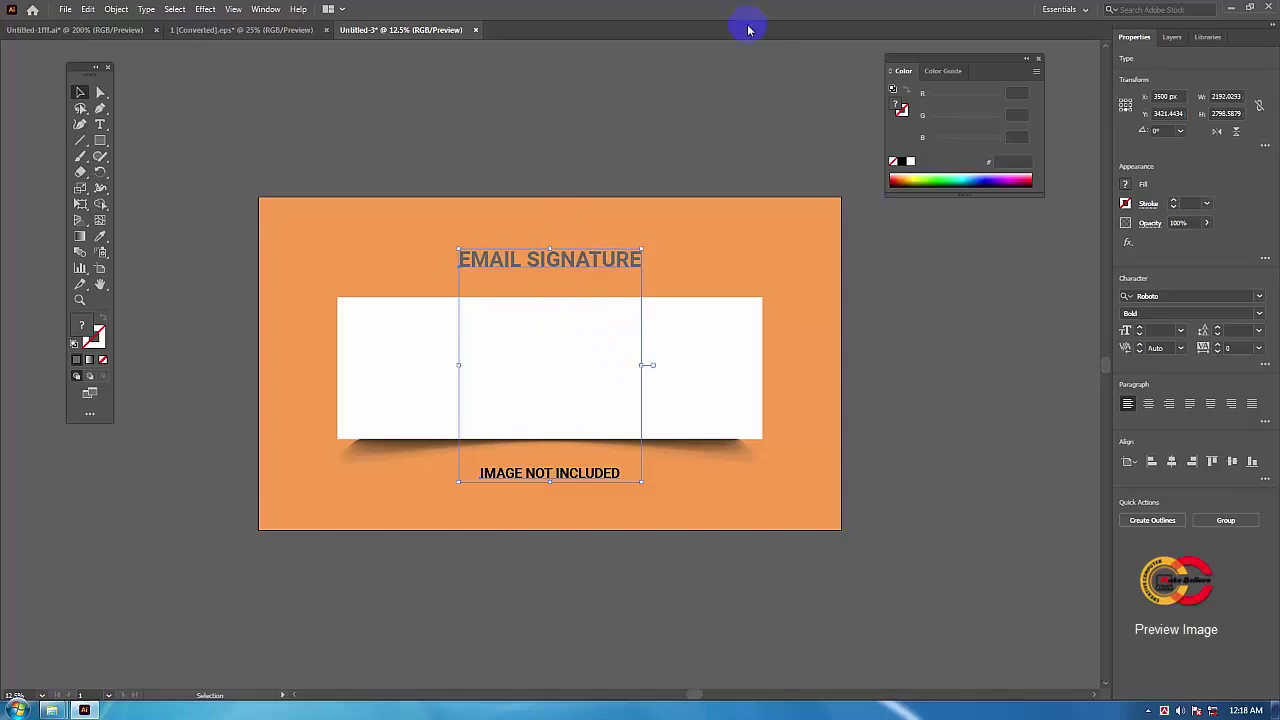
click(723, 429)
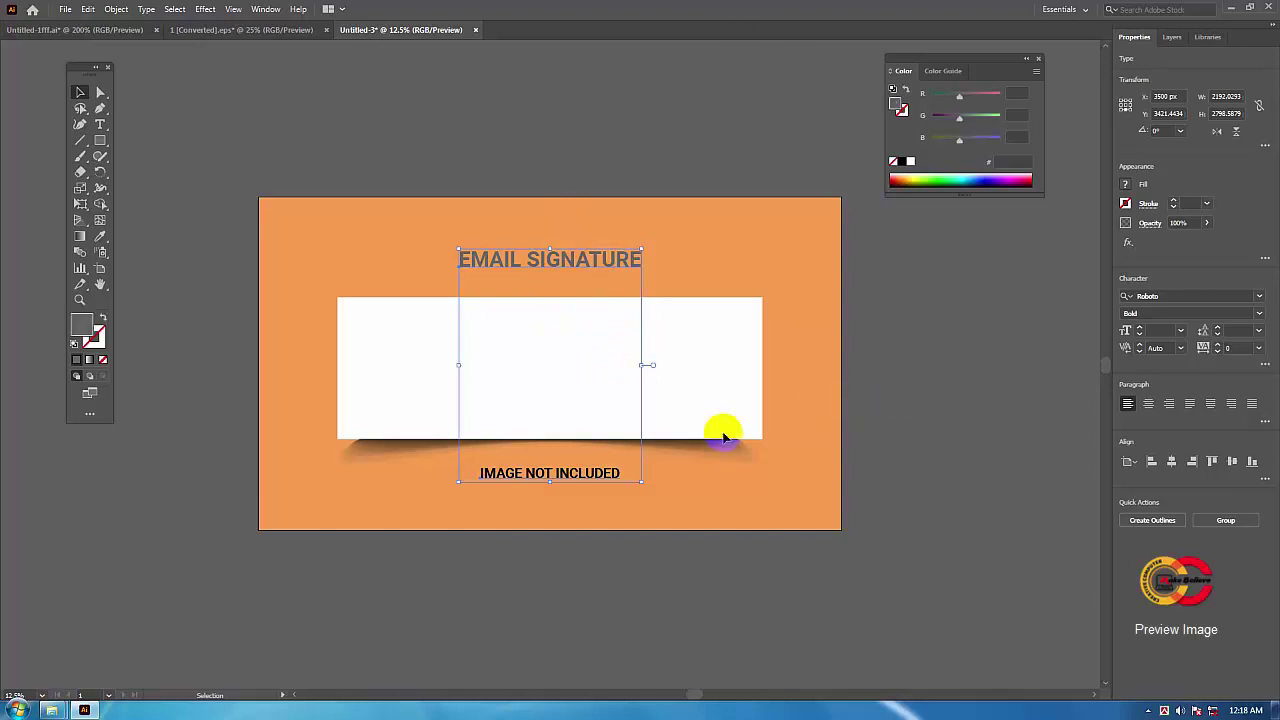
Step: Try a gray 939190 fill on the IMAGE NOT INCLUDED text
click(593, 477)
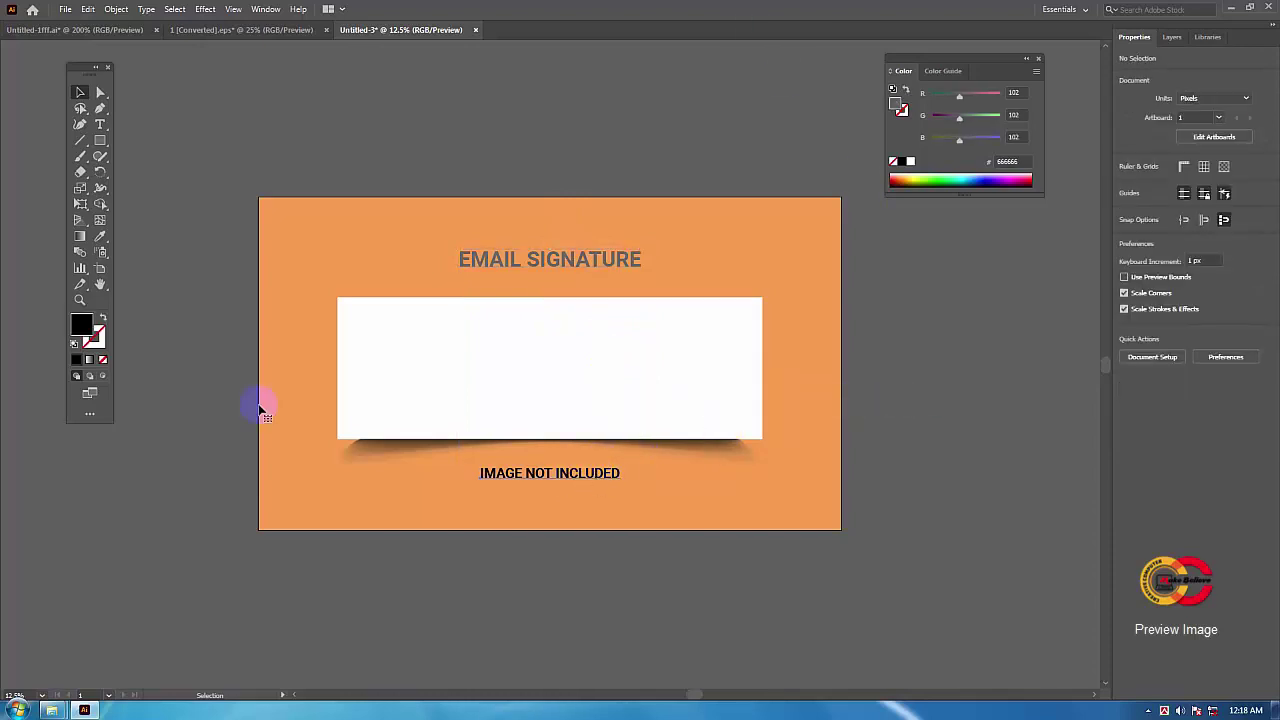
double_click(81, 325)
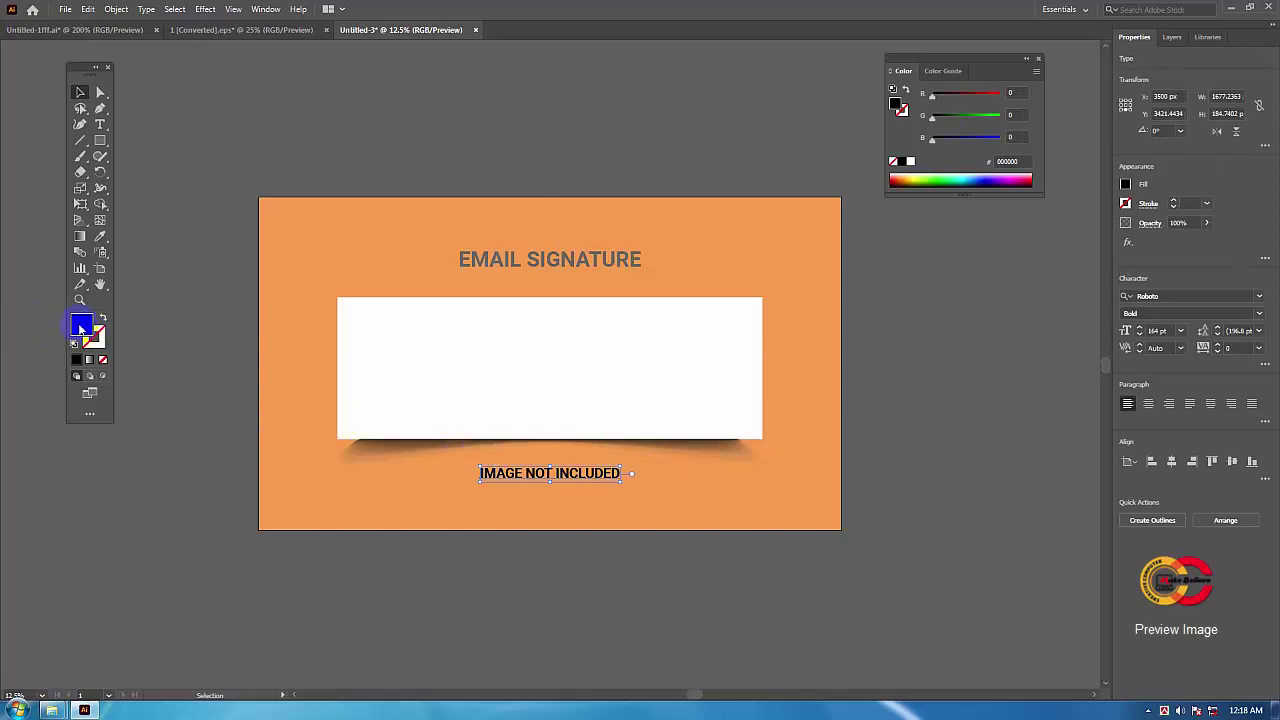
click(337, 253)
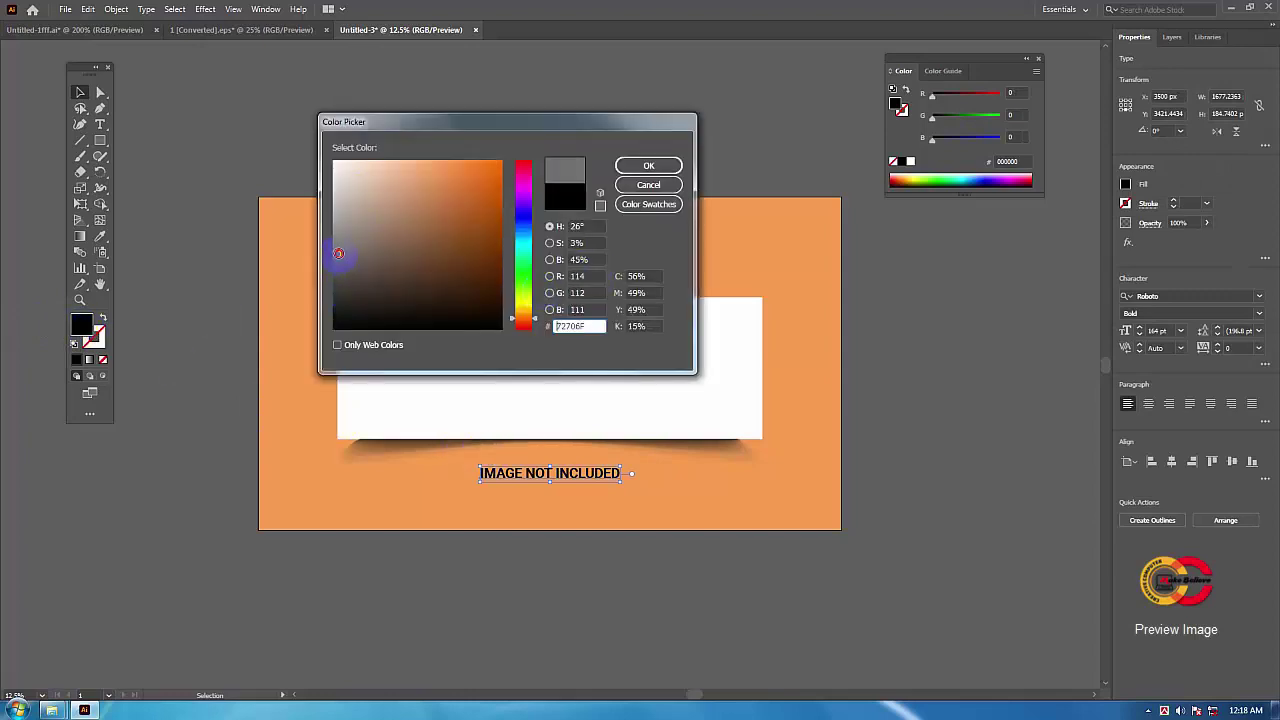
click(342, 233)
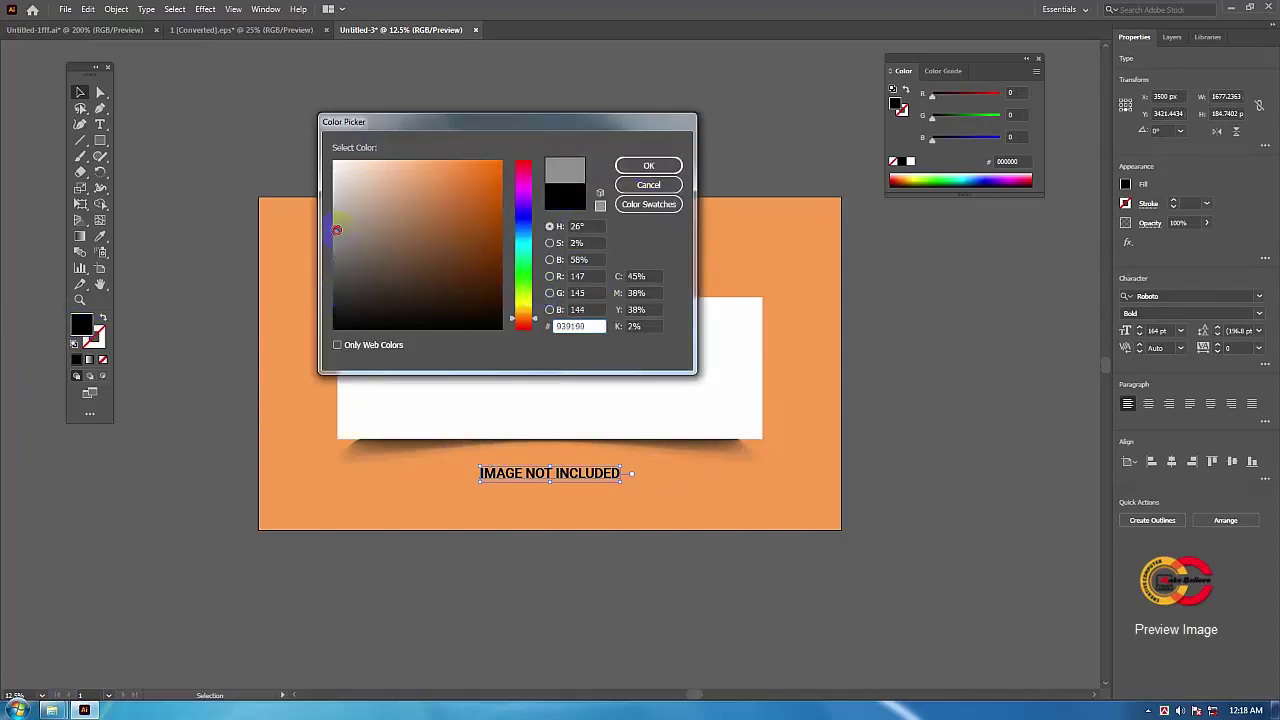
click(648, 165)
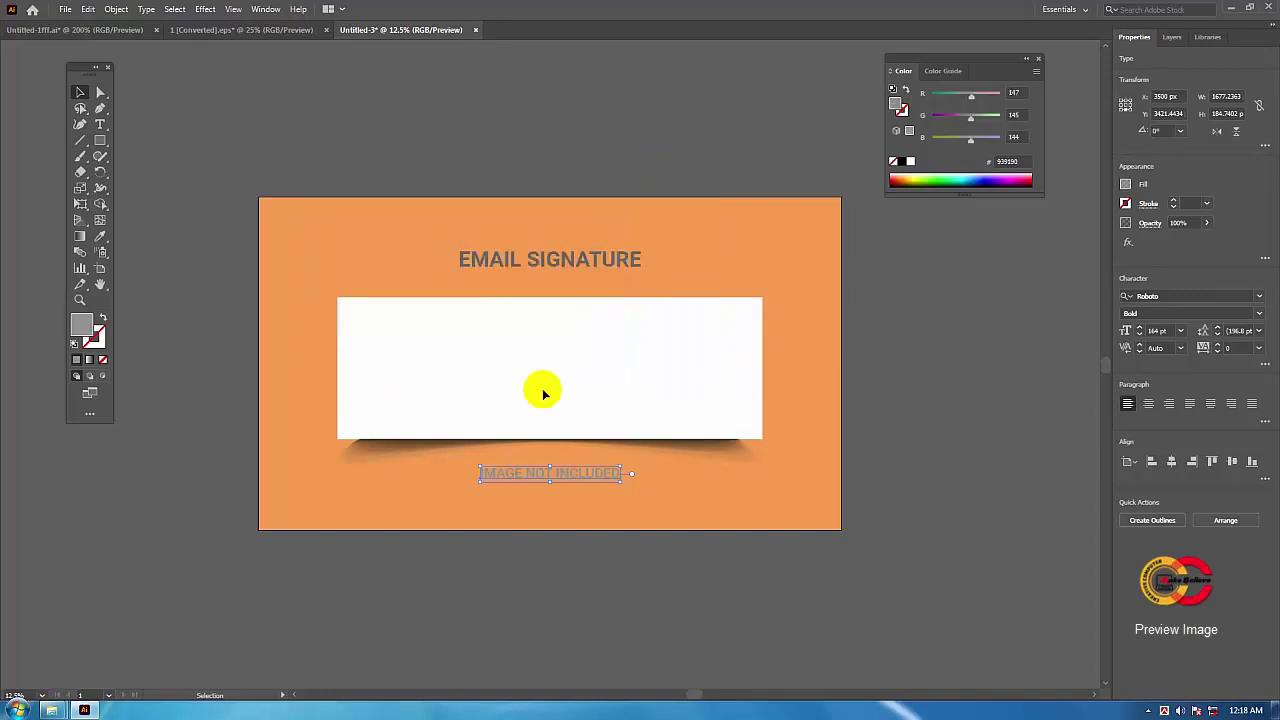
Step: Set the IMAGE NOT INCLUDED text's fill color to 0C0C0C and deselect it
double_click(74, 327)
click(341, 320)
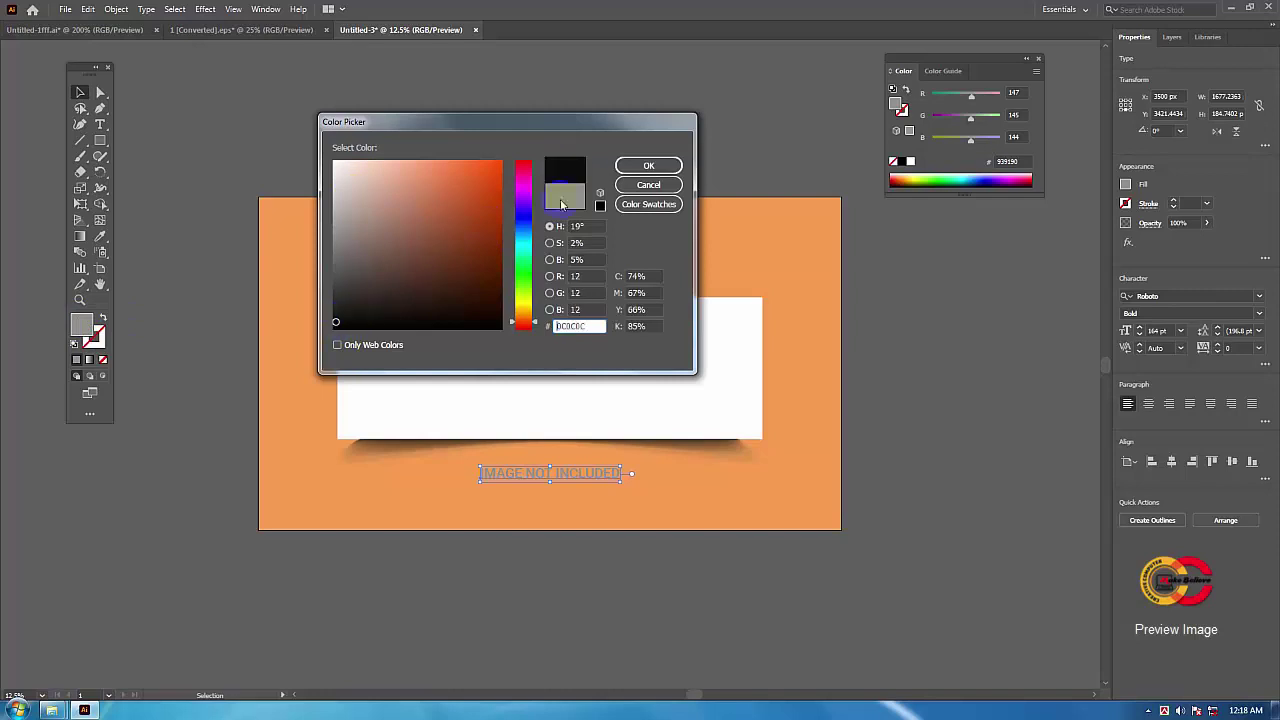
click(647, 165)
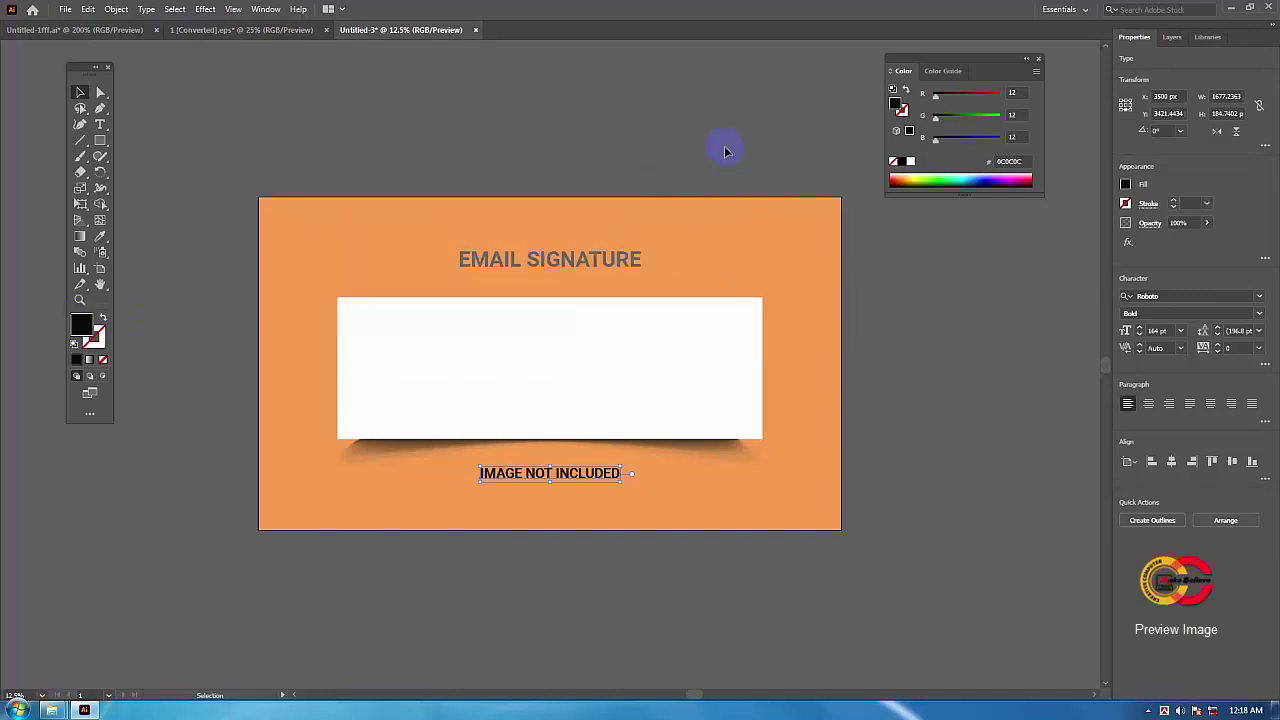
click(726, 151)
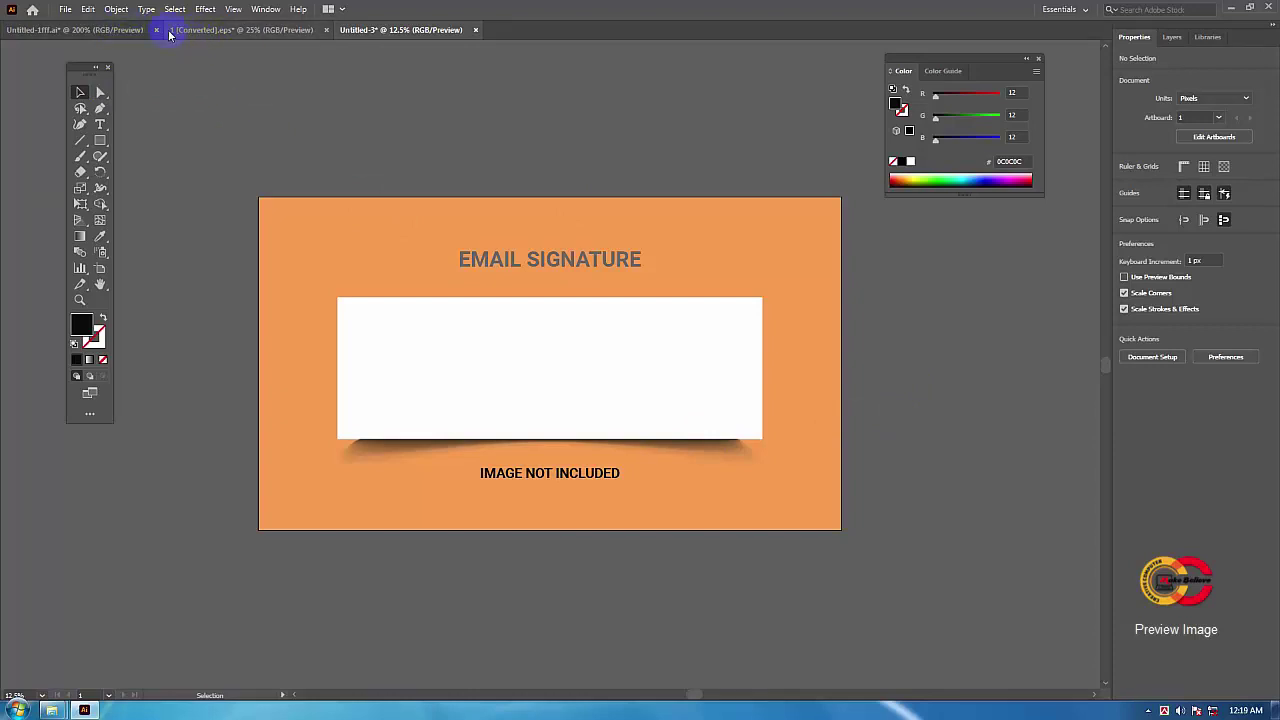
Step: Switch to the Untitled-1fff.ai document with the blue banner and close the floating Color panel
click(106, 32)
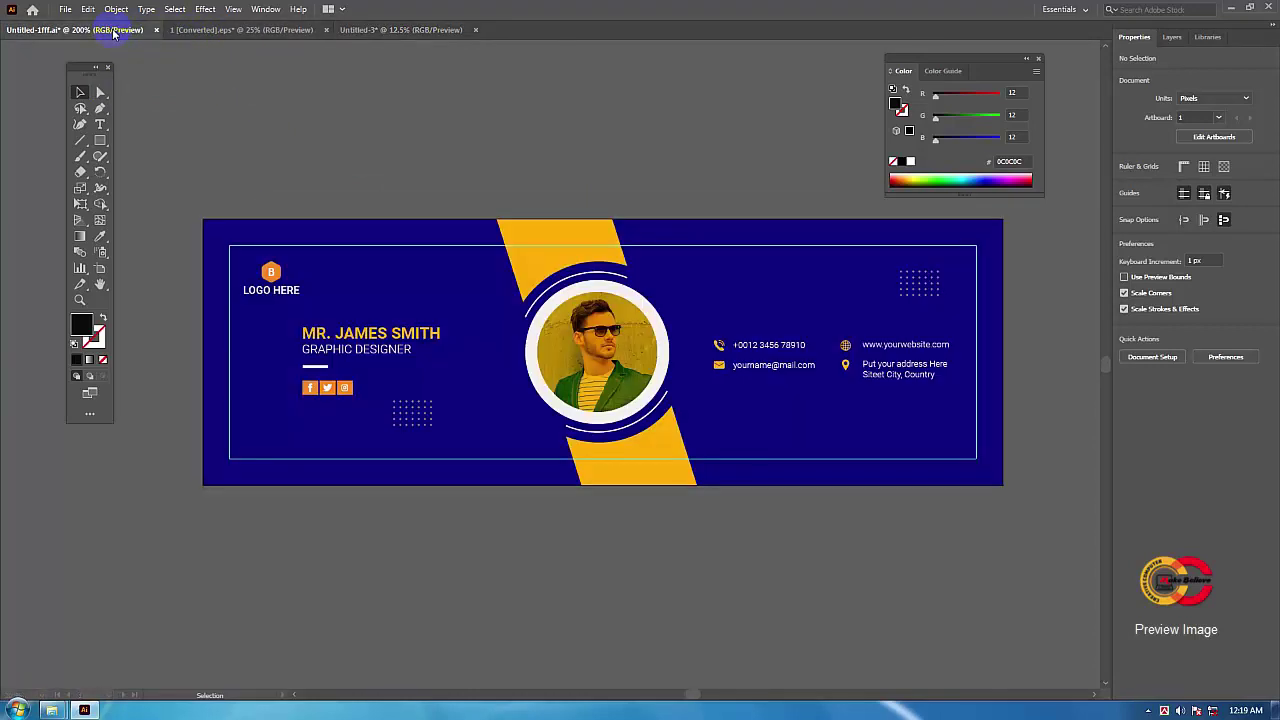
click(1038, 58)
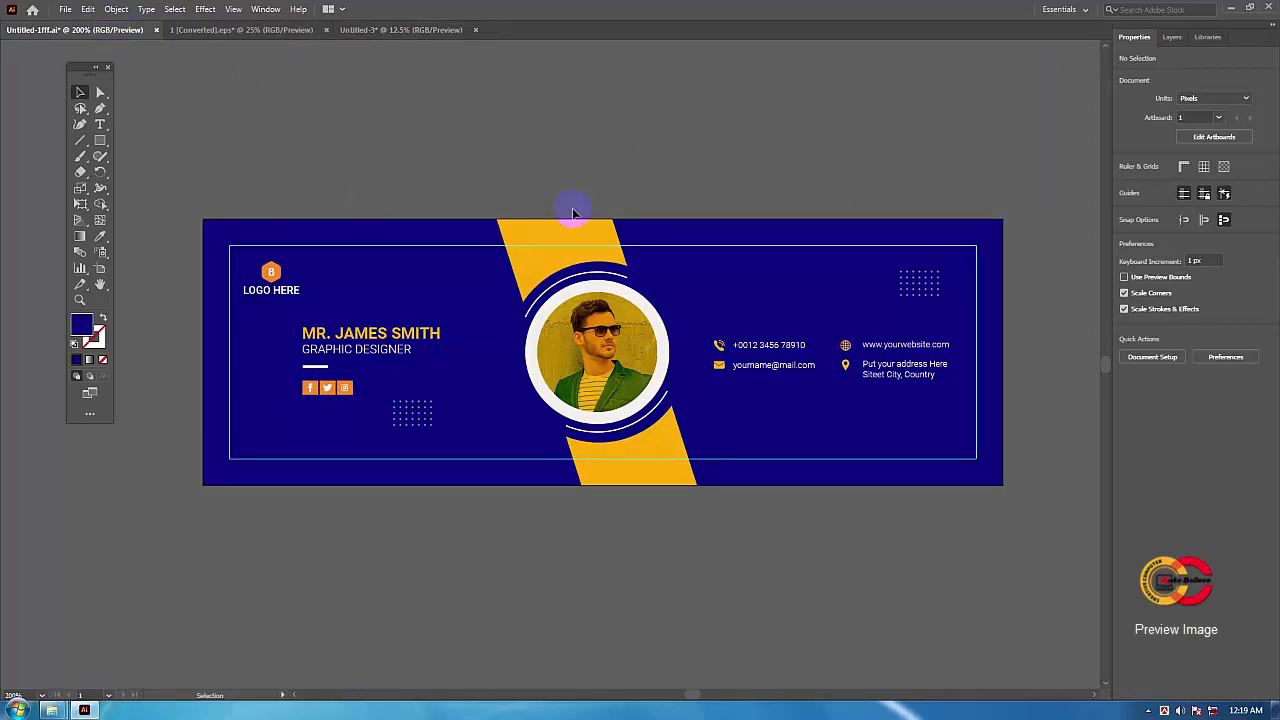
Step: Unlock the banner document's guides and lock them again
right_click(620, 110)
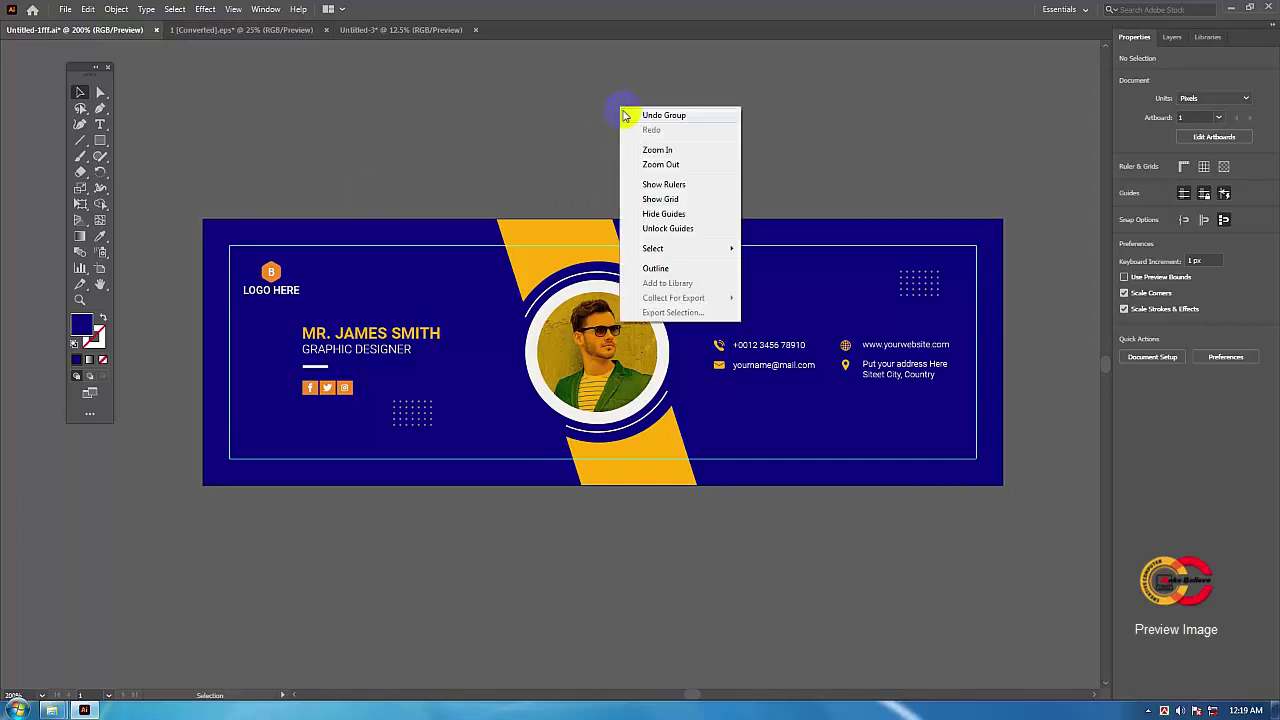
click(669, 229)
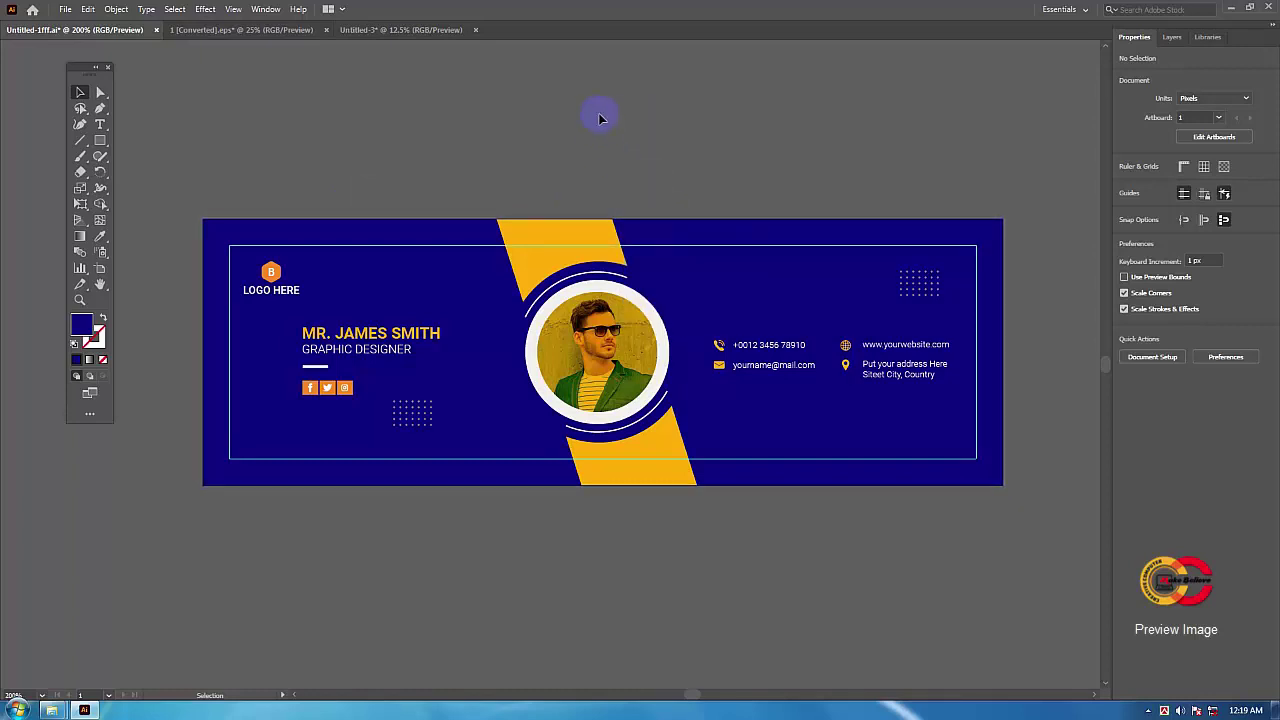
right_click(600, 118)
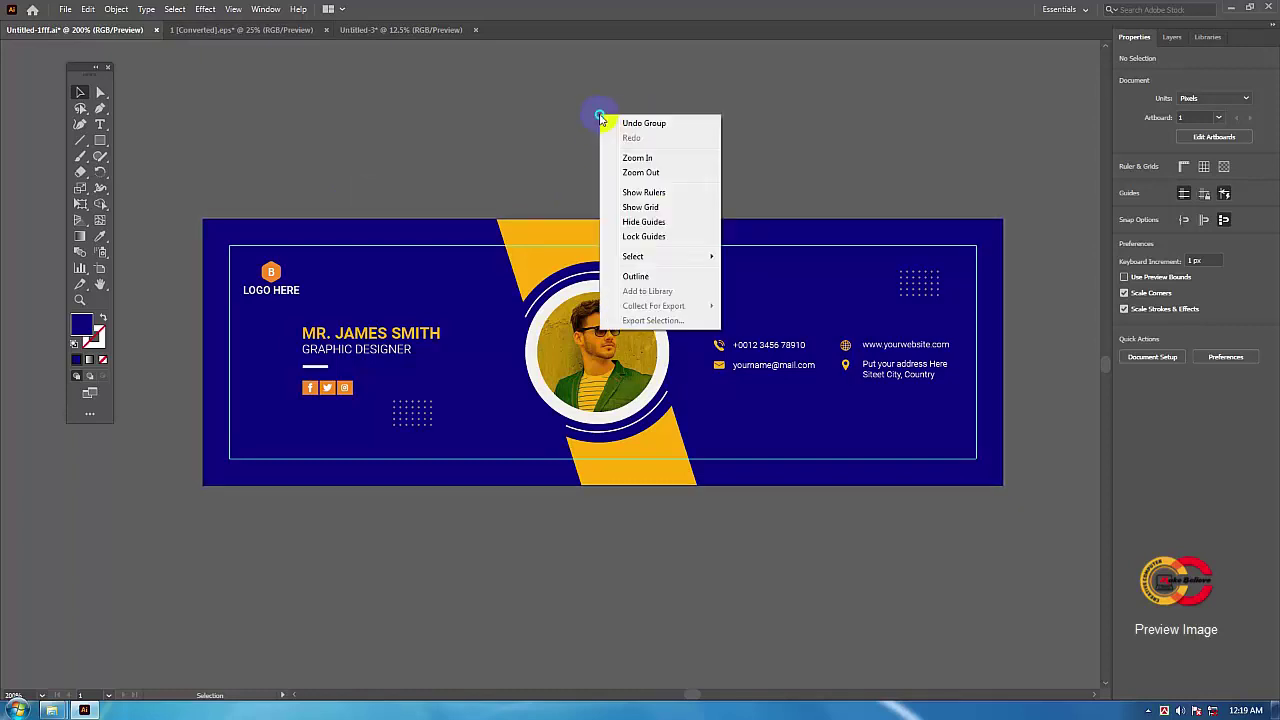
click(644, 236)
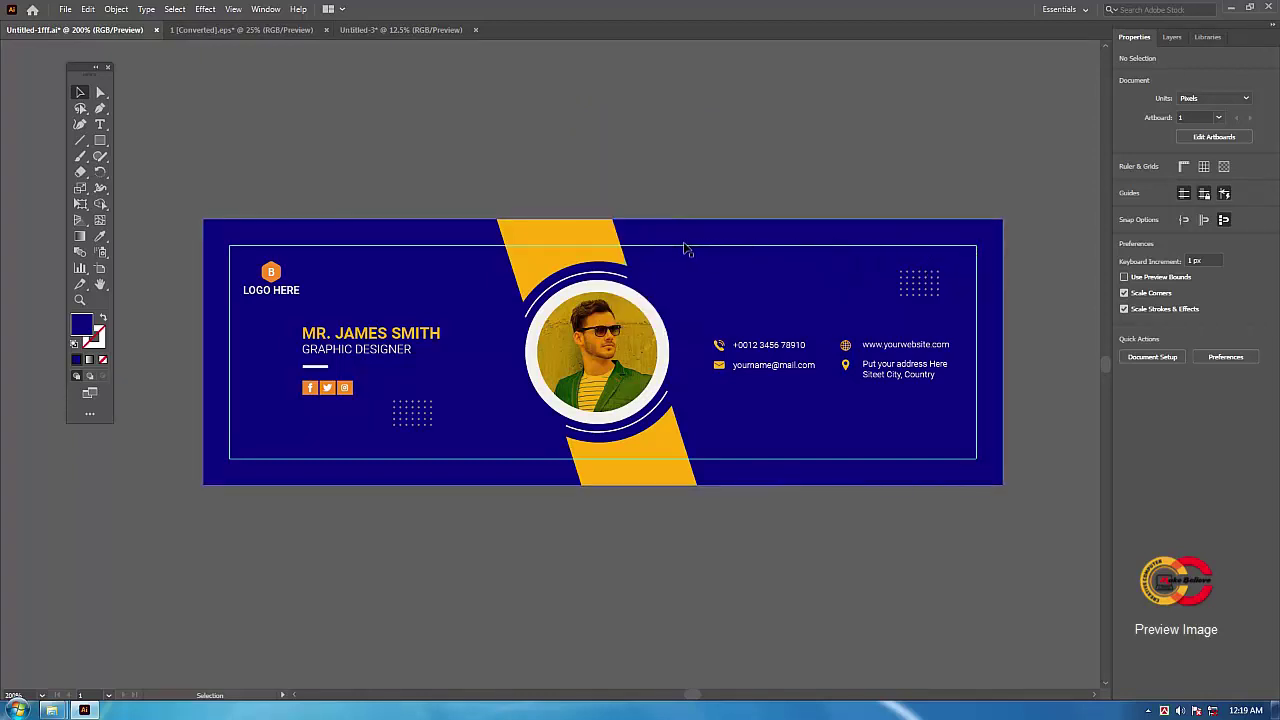
Step: Select the whole blue banner artwork and ungroup it
click(361, 177)
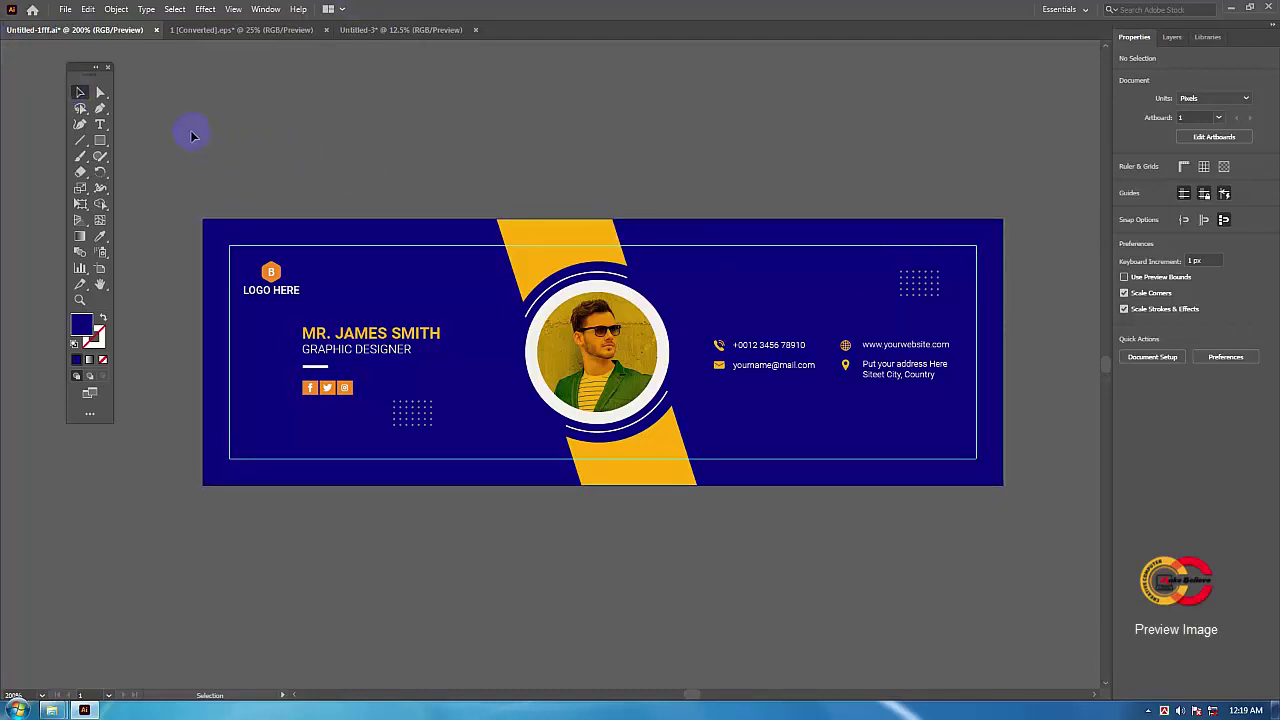
drag(193, 136, 1020, 542)
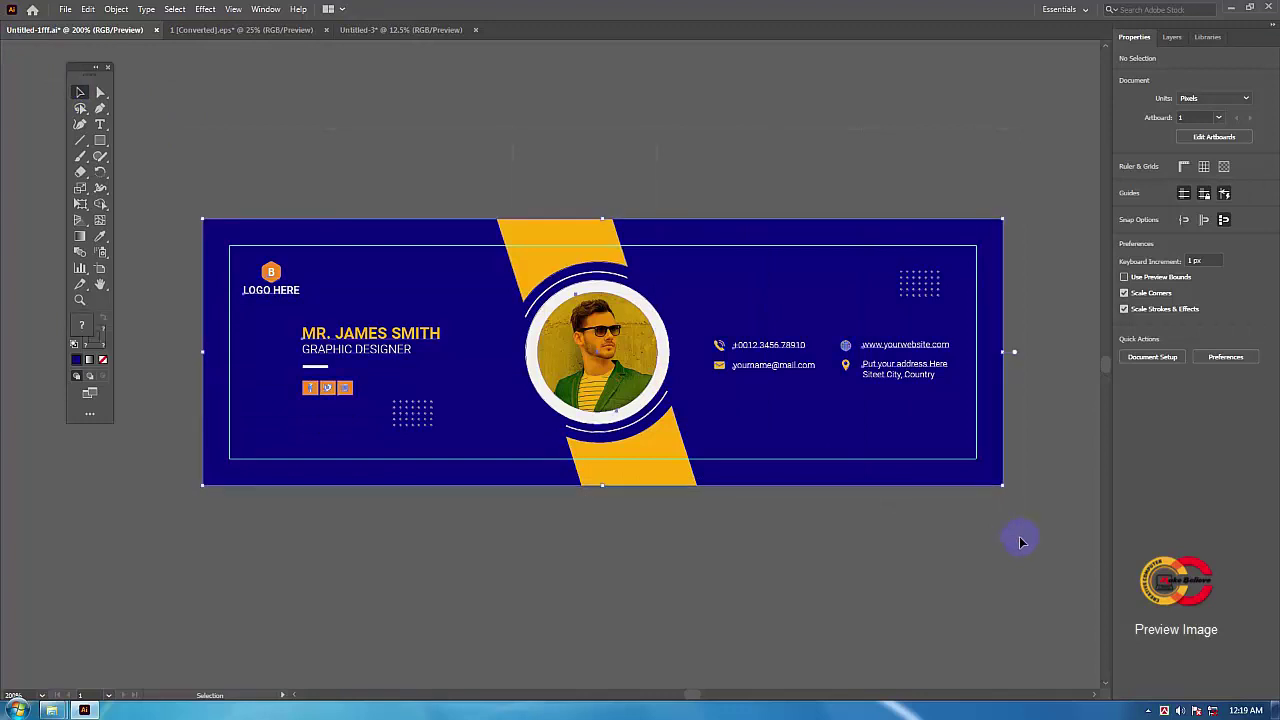
right_click(585, 335)
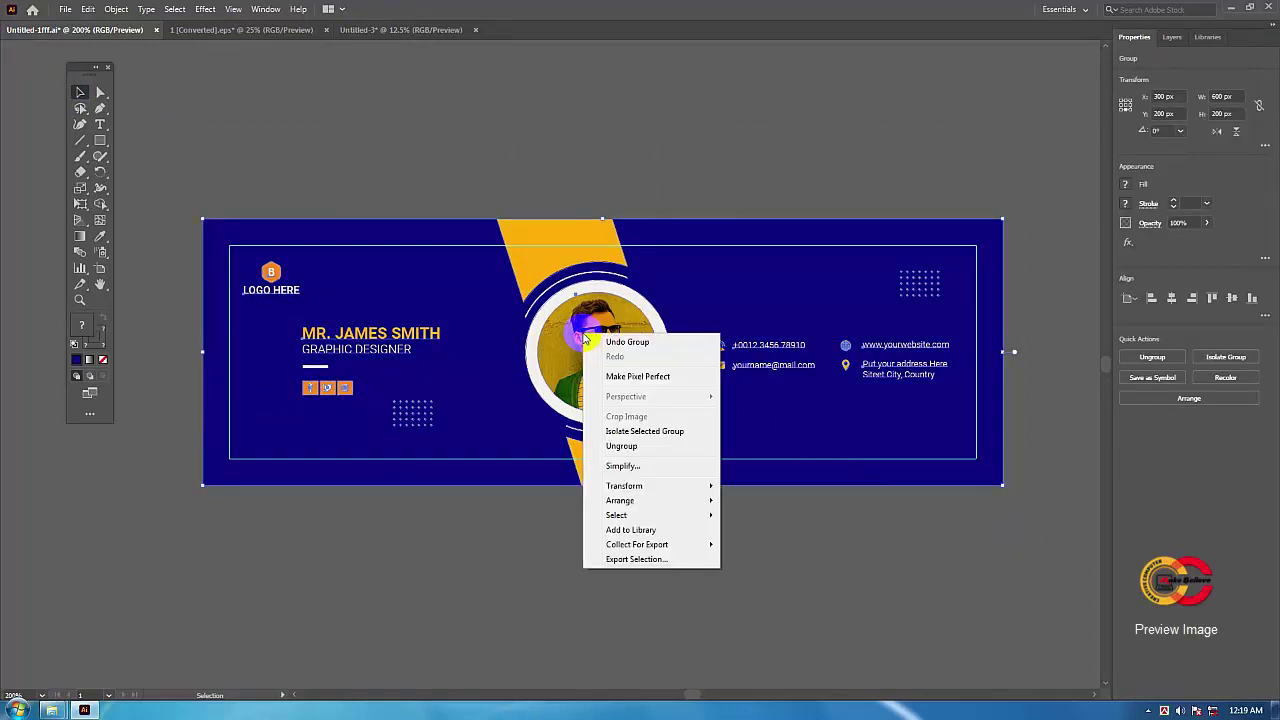
click(630, 449)
Step: Select the whole blue banner artwork and group it
drag(220, 133, 1030, 515)
right_click(539, 327)
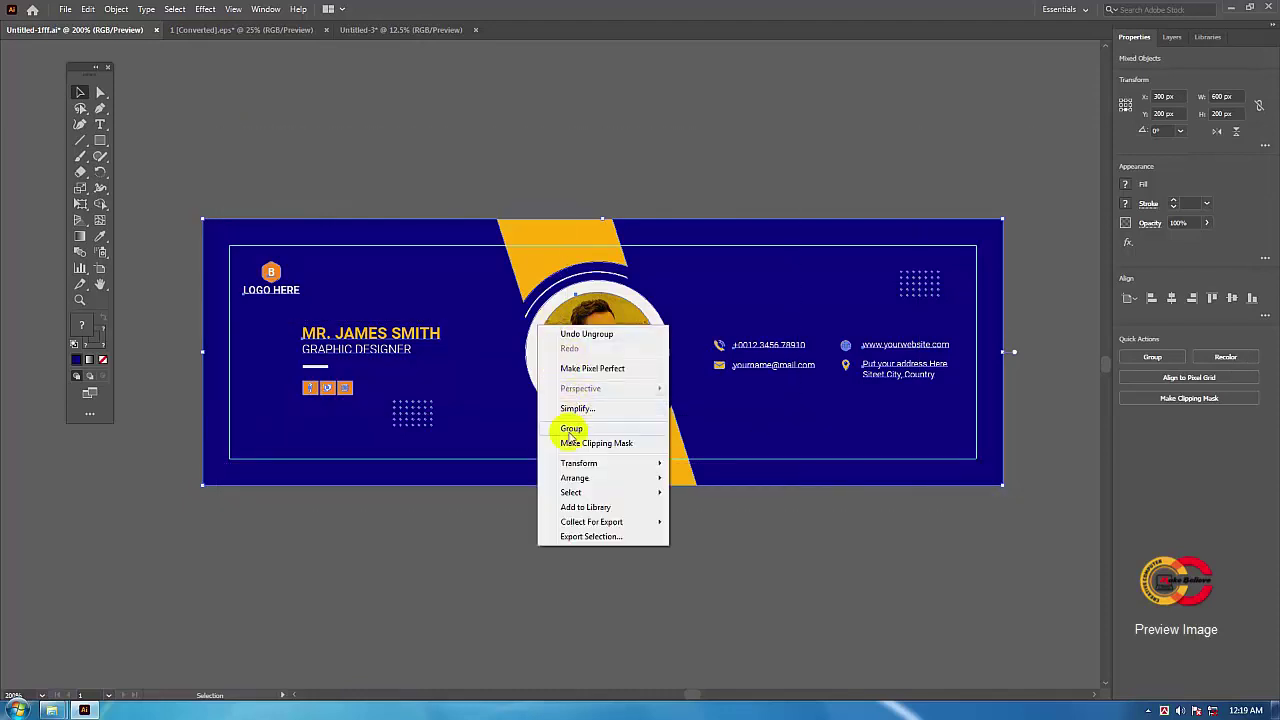
click(571, 428)
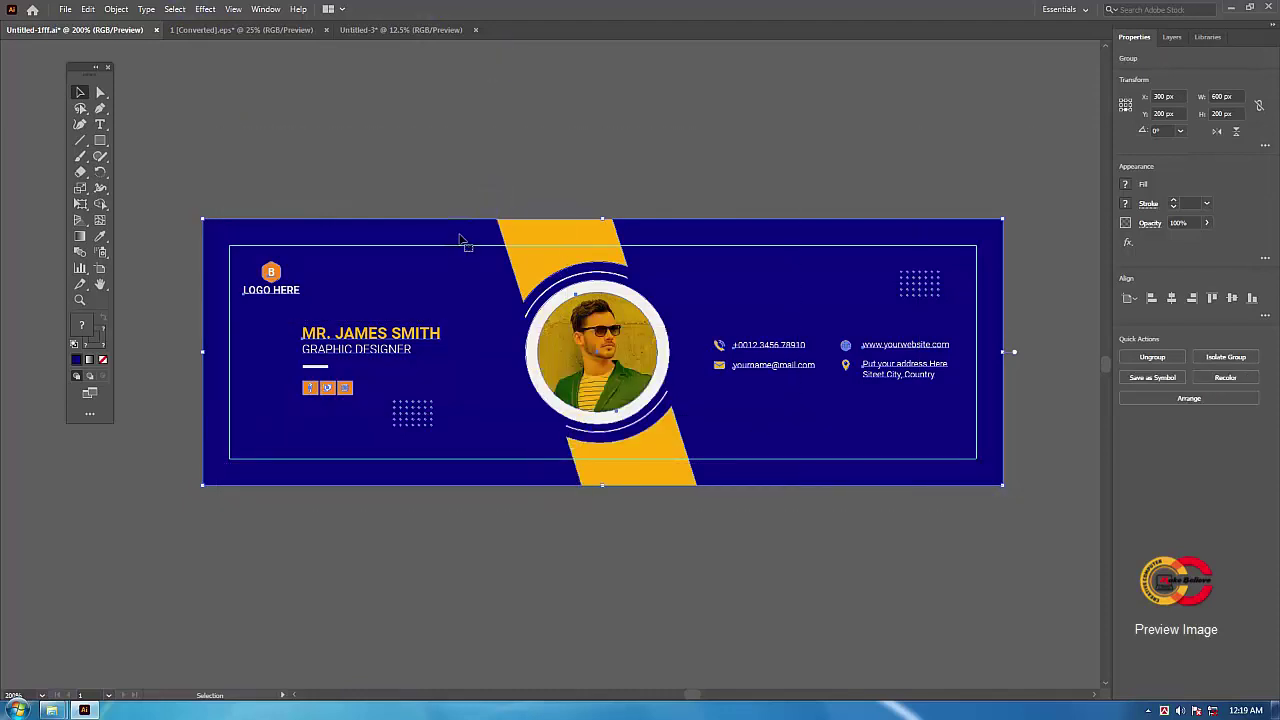
Step: Move the grouped banner into the Untitled-3 layout, scale it to cover the white panel, and deselect it
mouse_move(459, 238)
mouse_down()
mouse_move(509, 234)
mouse_move(530, 311)
mouse_move(323, 46)
mouse_move(287, 30)
mouse_move(369, 31)
mouse_move(565, 340)
mouse_move(581, 343)
mouse_move(440, 340)
mouse_move(370, 308)
mouse_up()
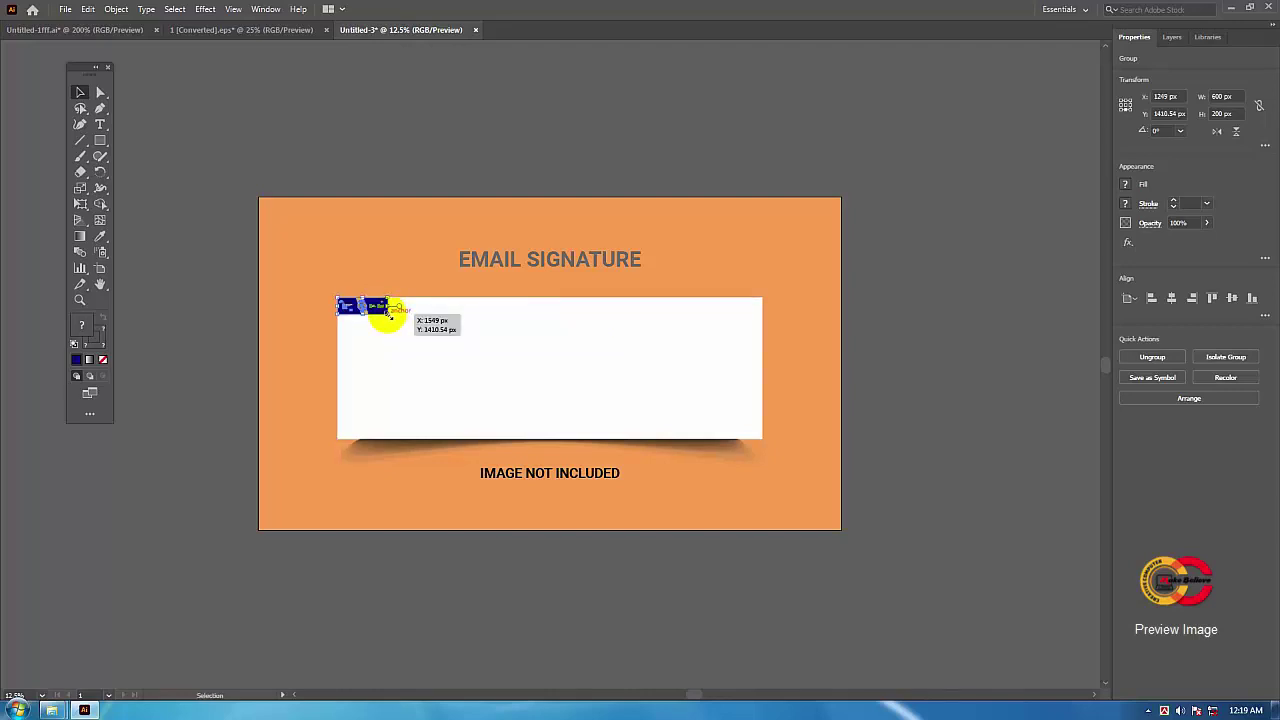
drag(390, 312, 762, 441)
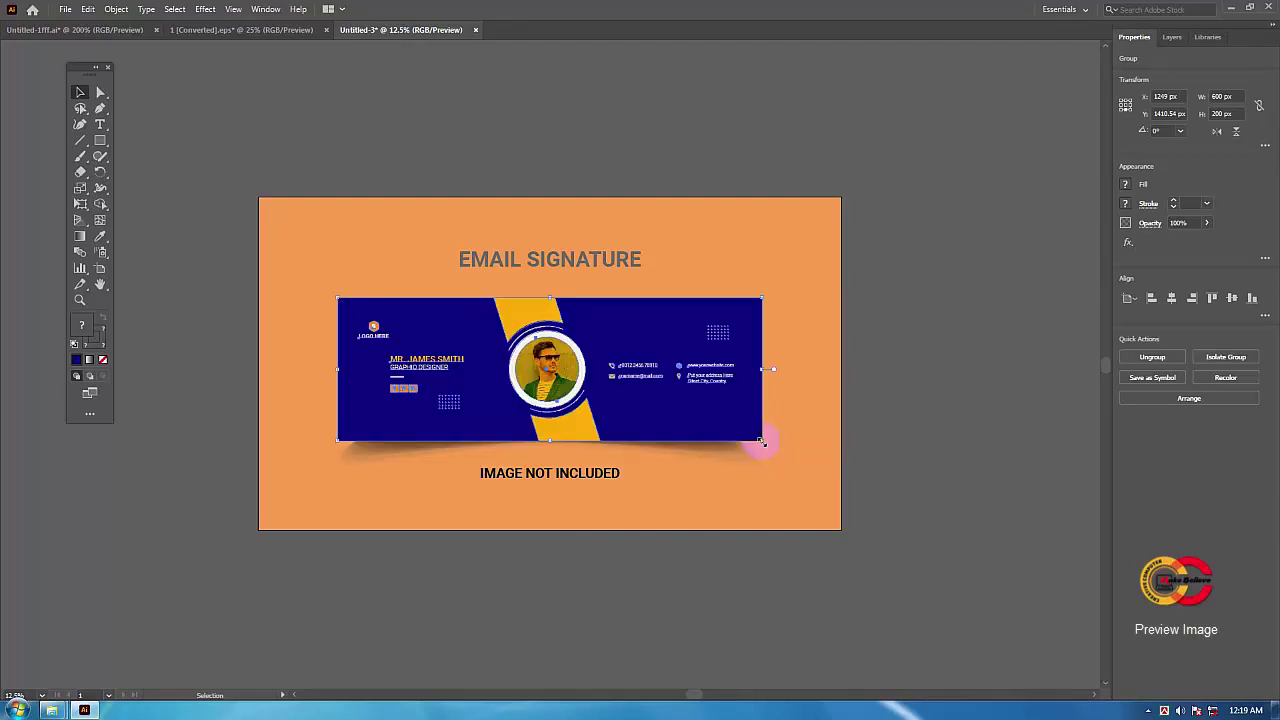
click(955, 366)
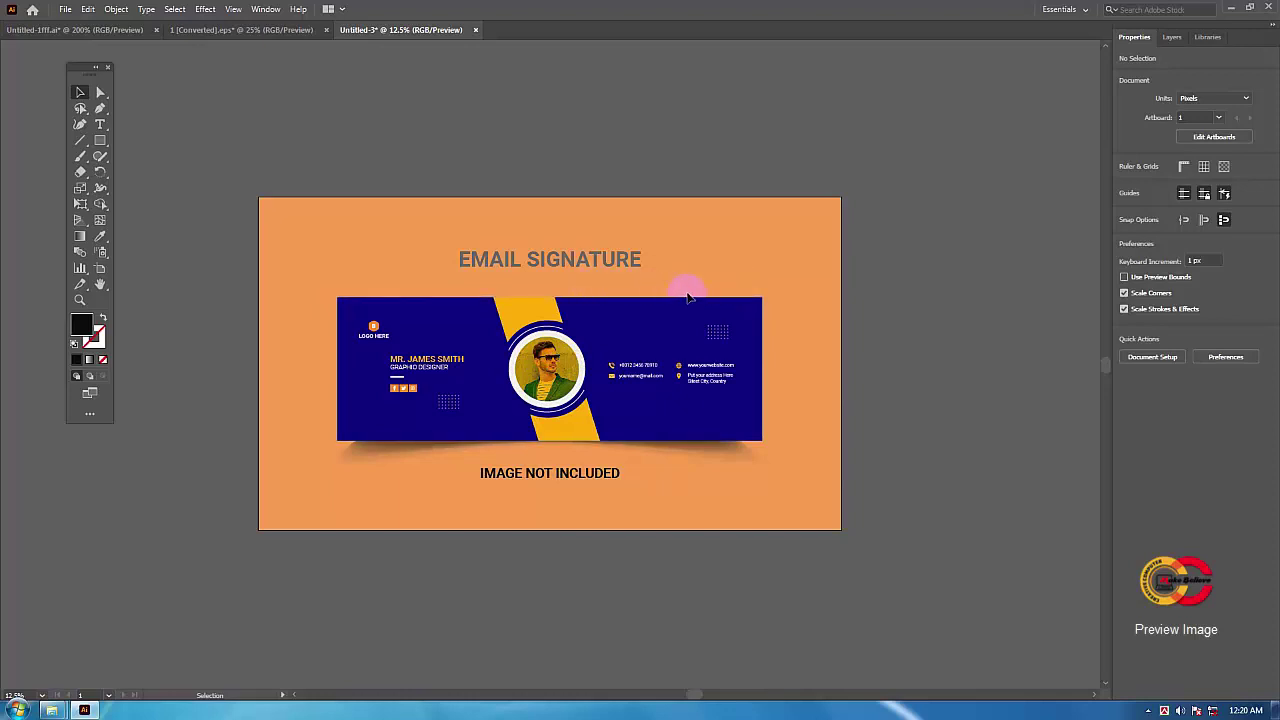
Step: Start exporting the finished preview layout with Save for Web (Legacy)
click(63, 10)
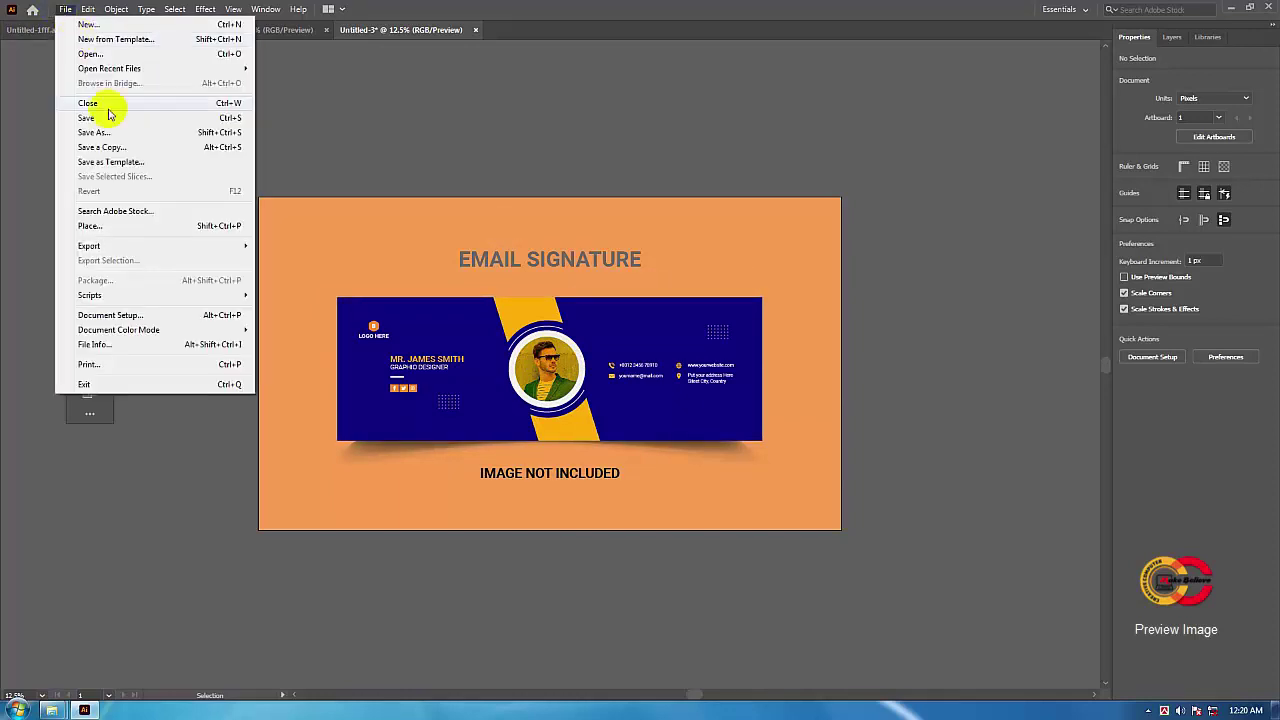
mouse_move(125, 247)
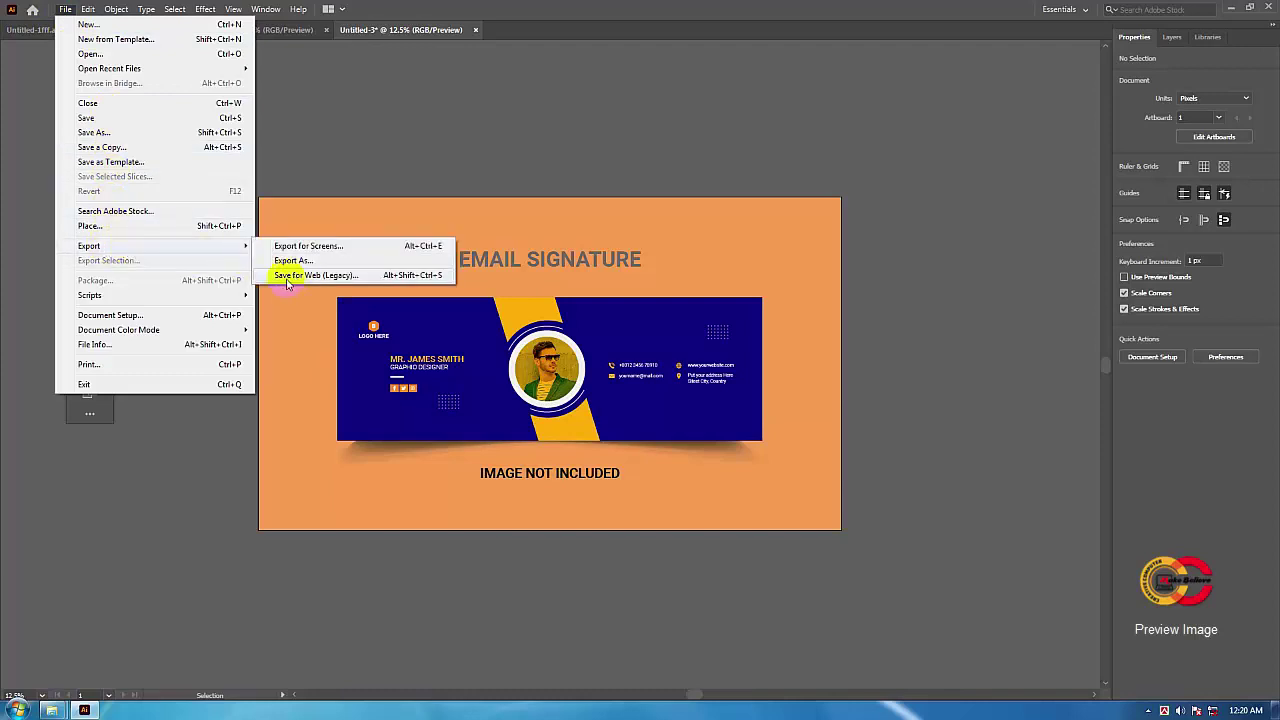
click(355, 280)
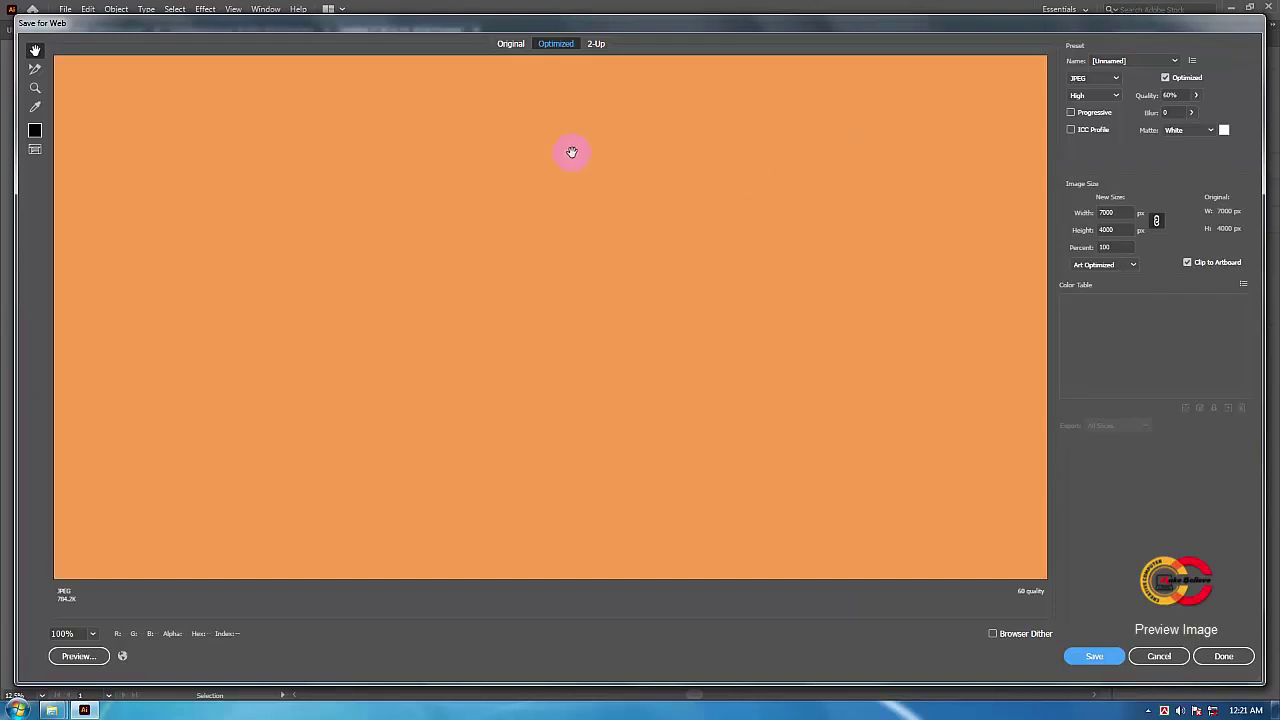
Step: Try the GIF format for the web export, and return the format to JPEG
click(1117, 82)
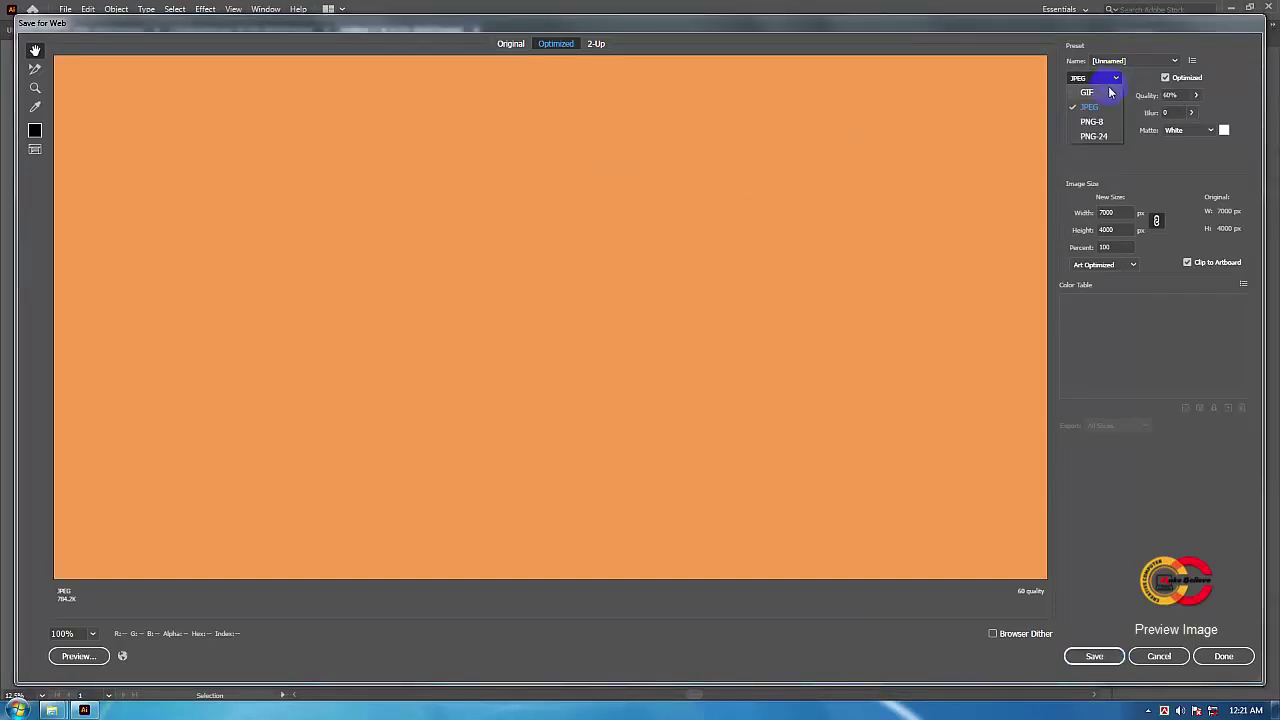
click(1087, 95)
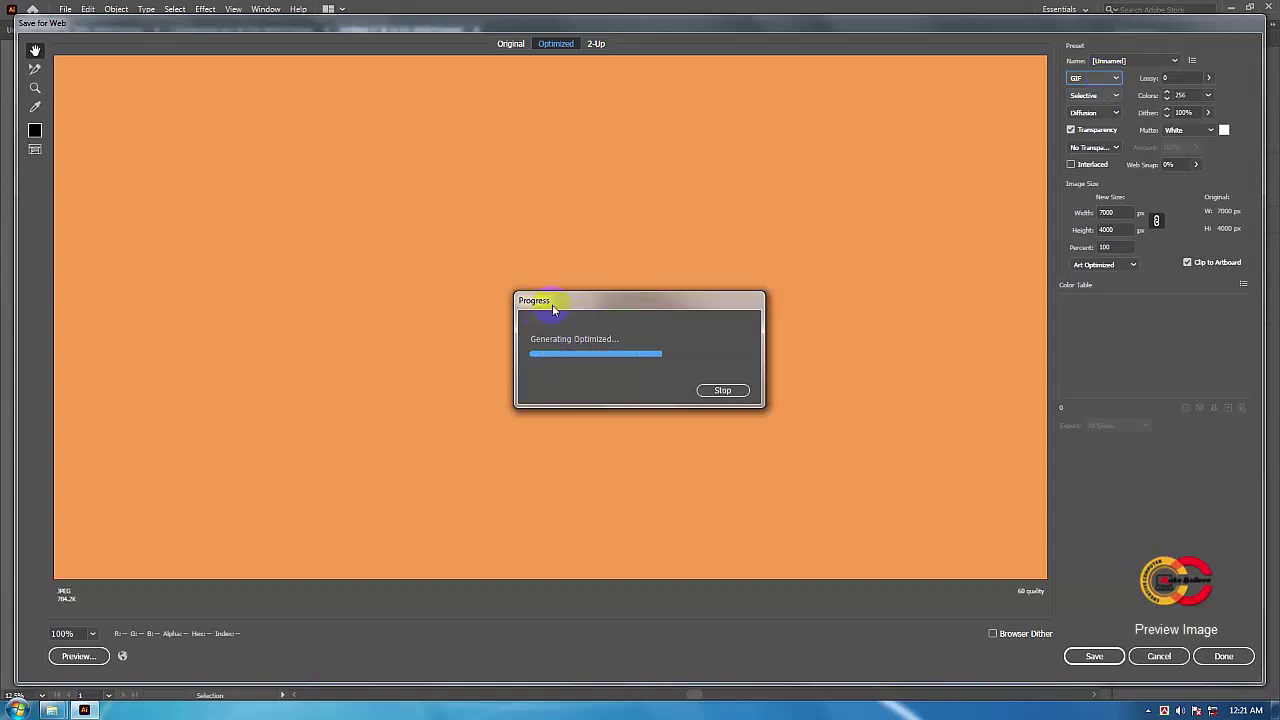
click(1093, 79)
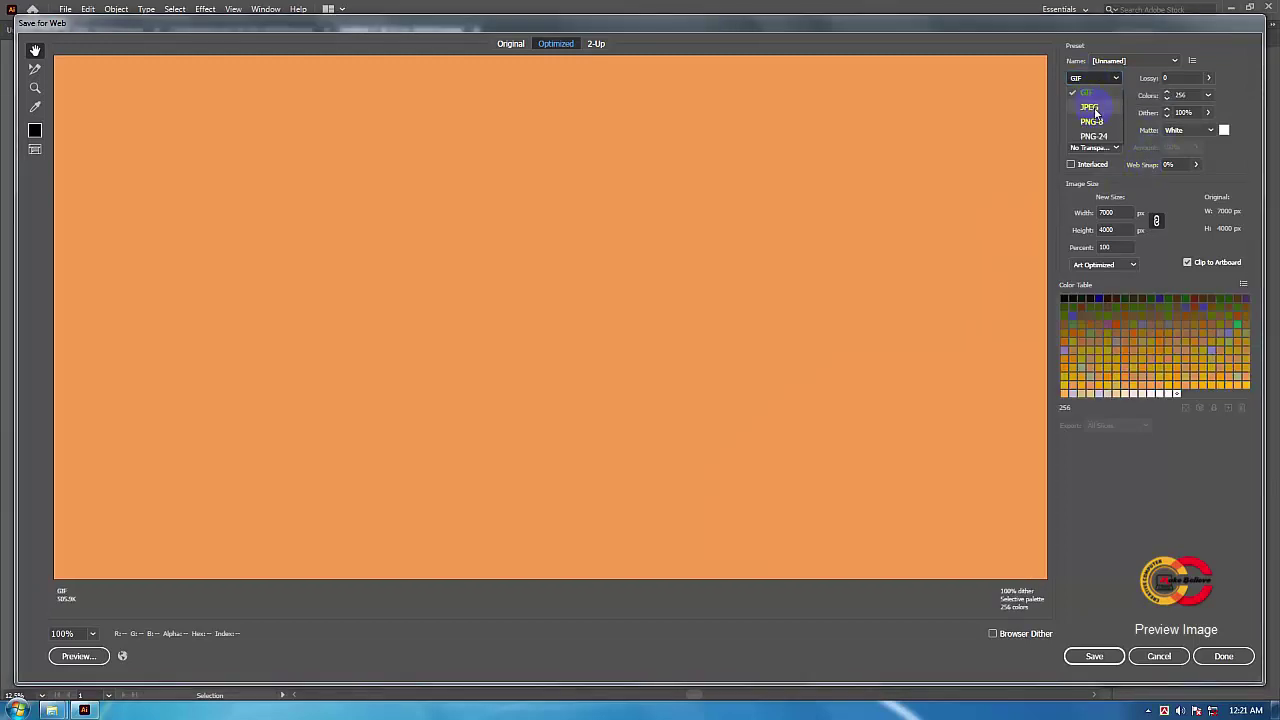
click(1091, 107)
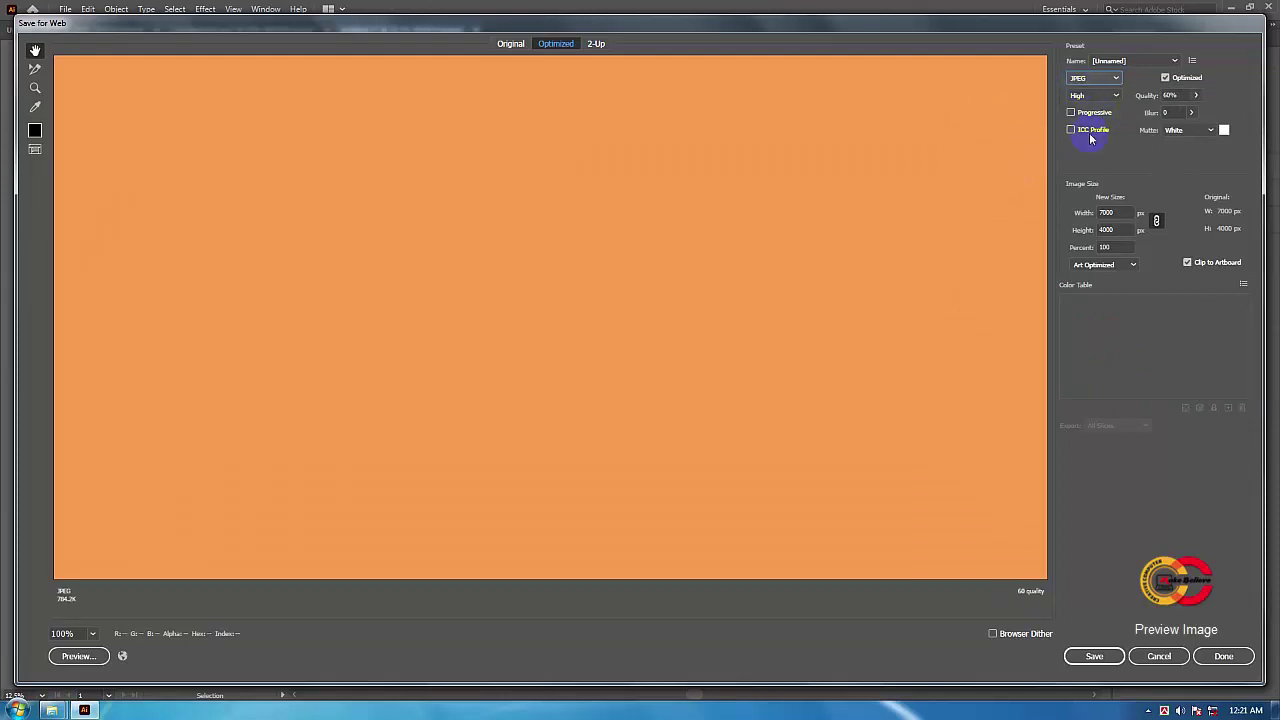
double_click(1110, 213)
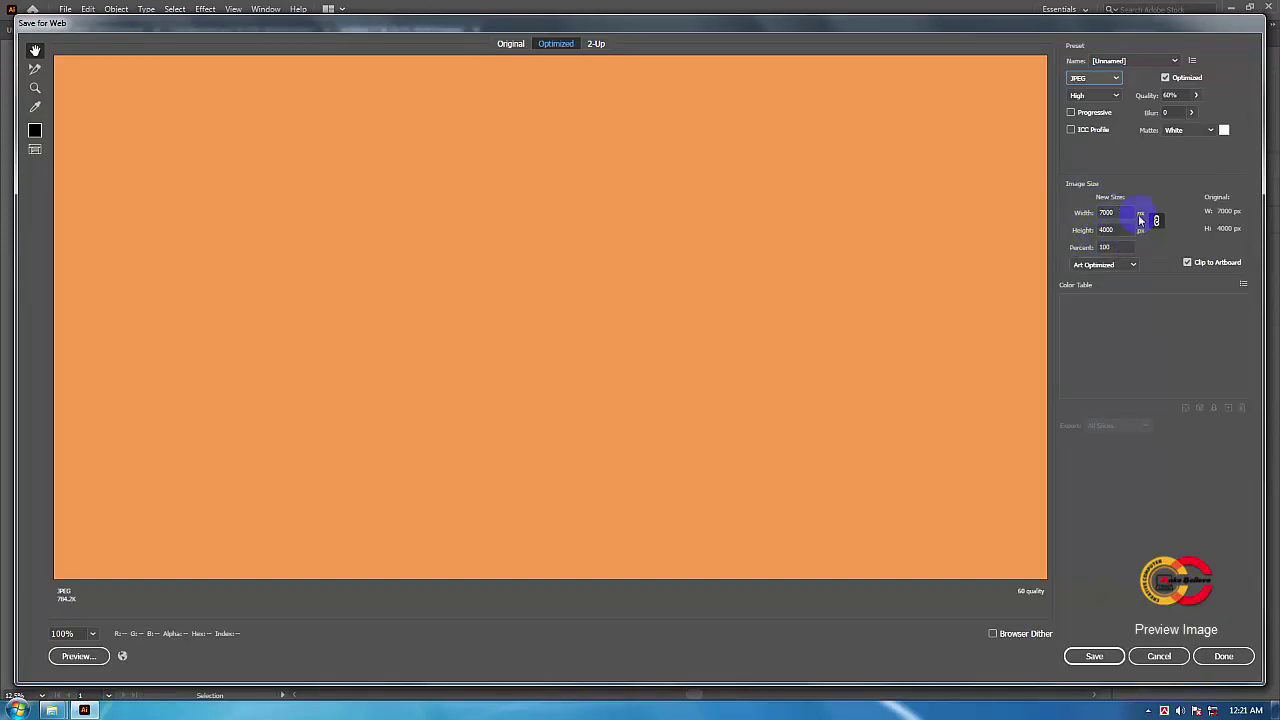
click(1095, 657)
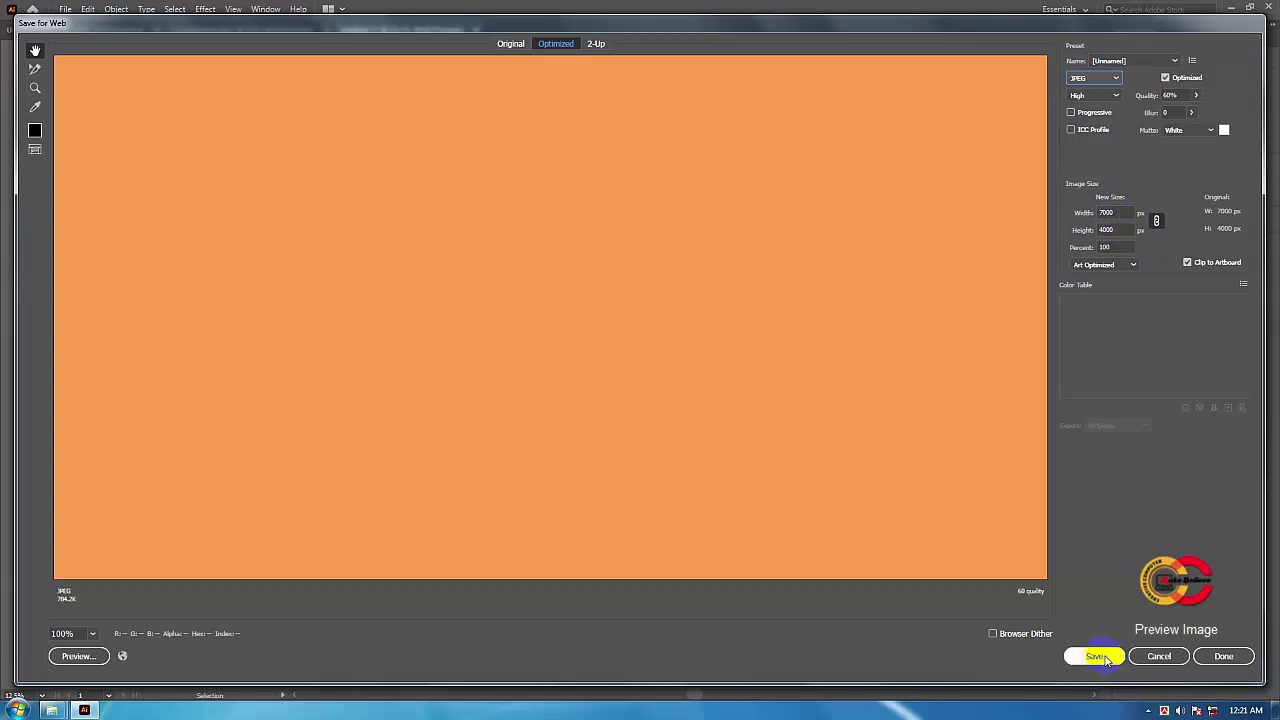
click(1094, 659)
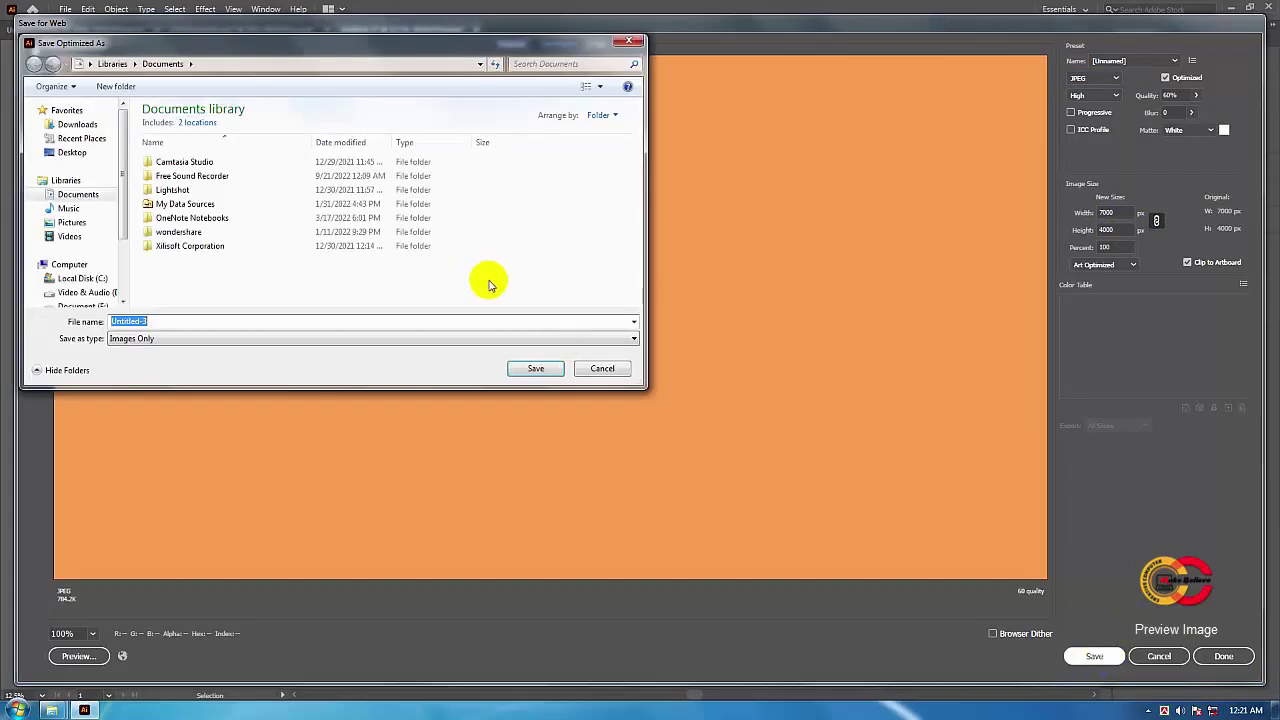
click(602, 368)
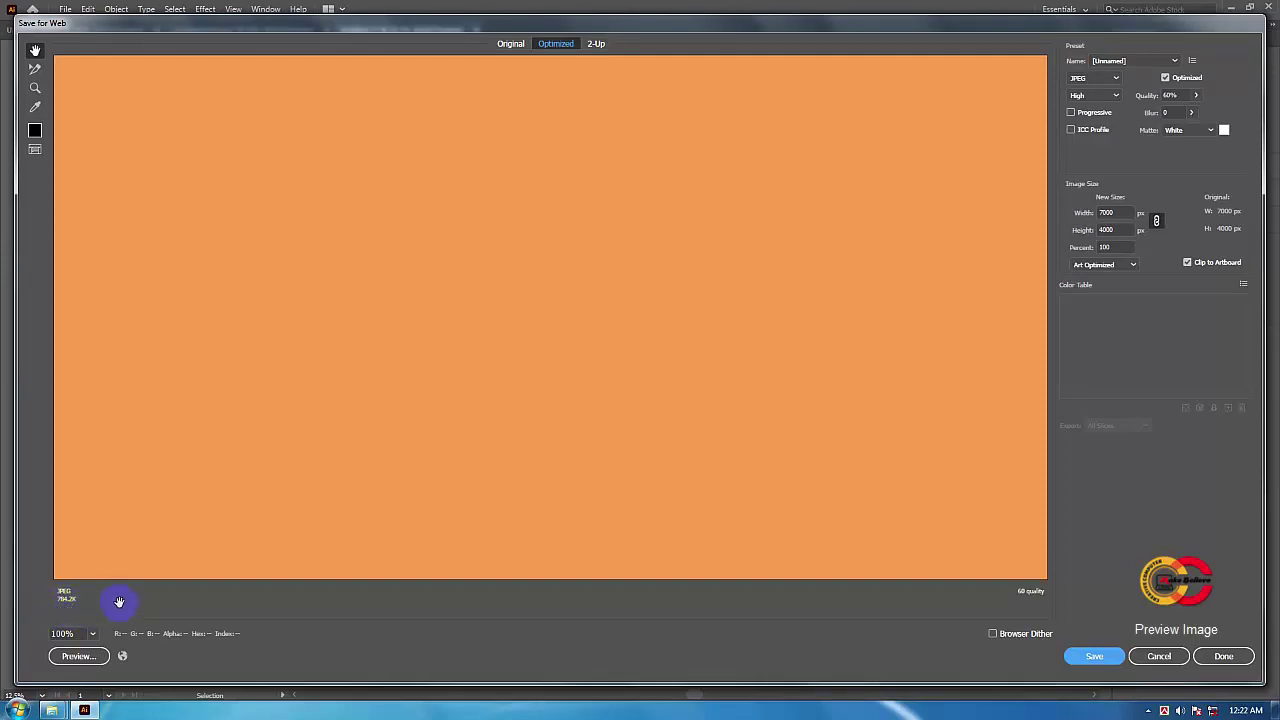
drag(440, 522, 497, 467)
double_click(1104, 229)
double_click(1117, 213)
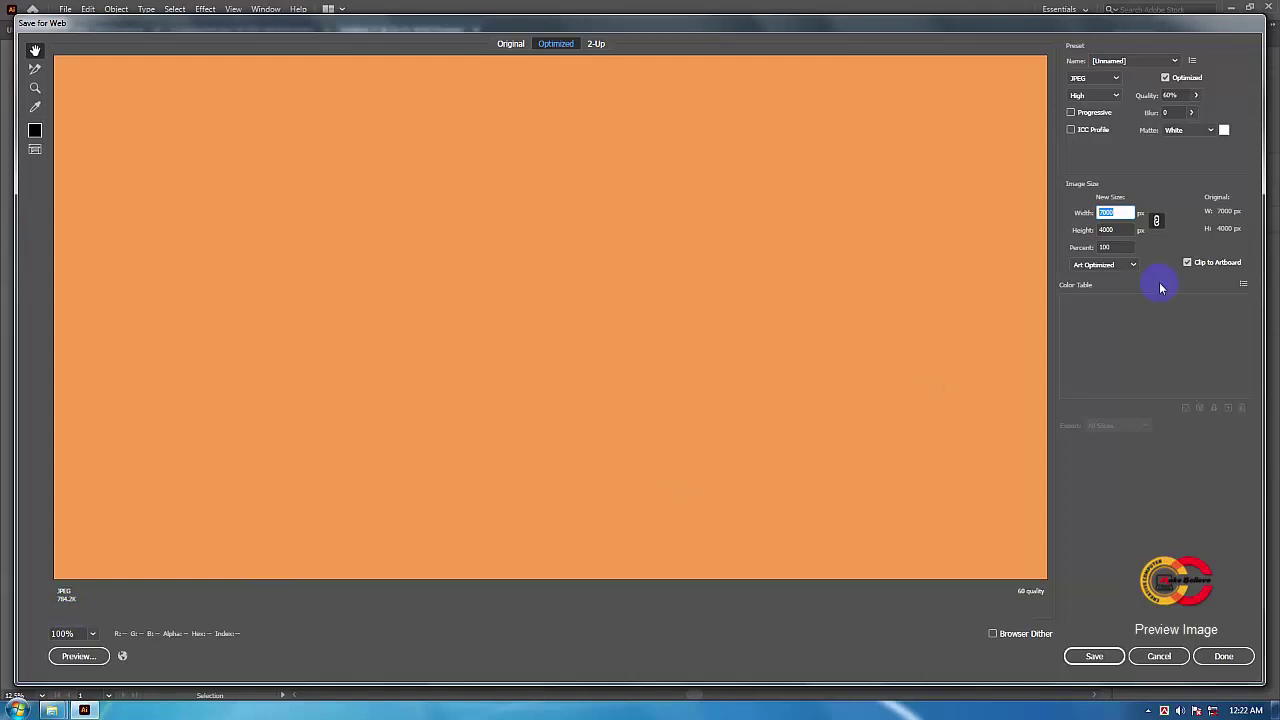
click(1122, 214)
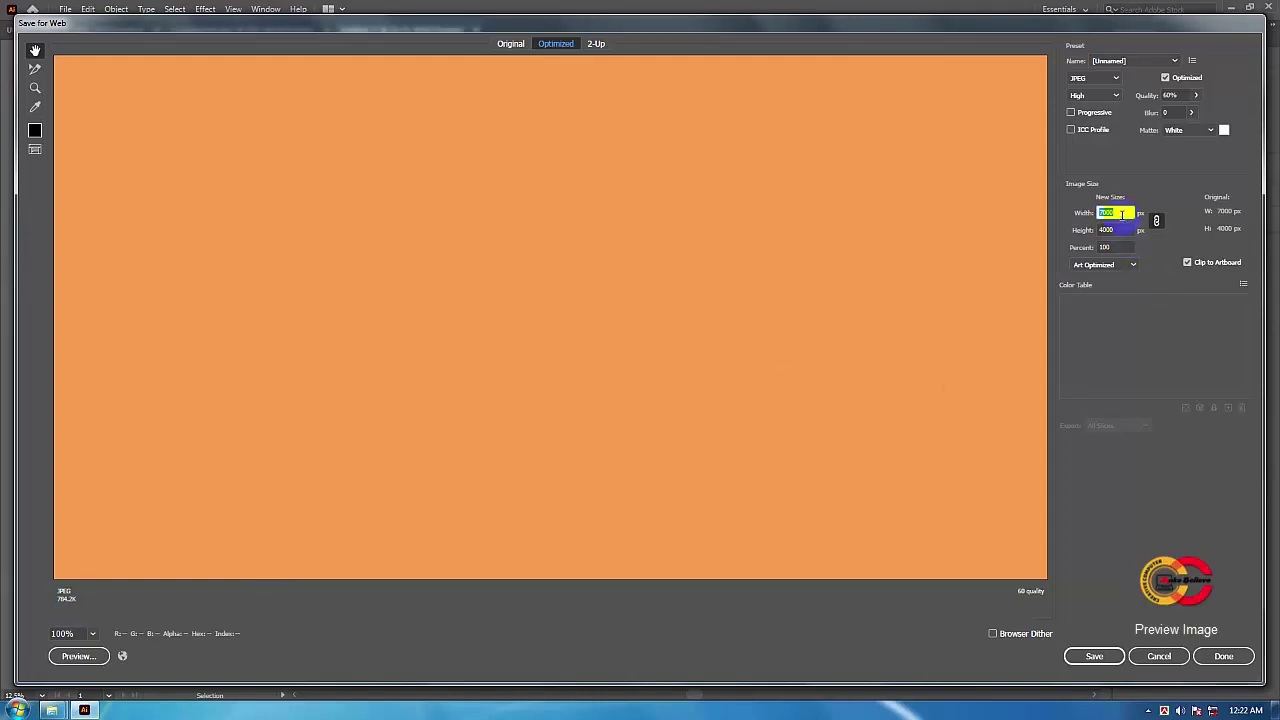
click(1100, 656)
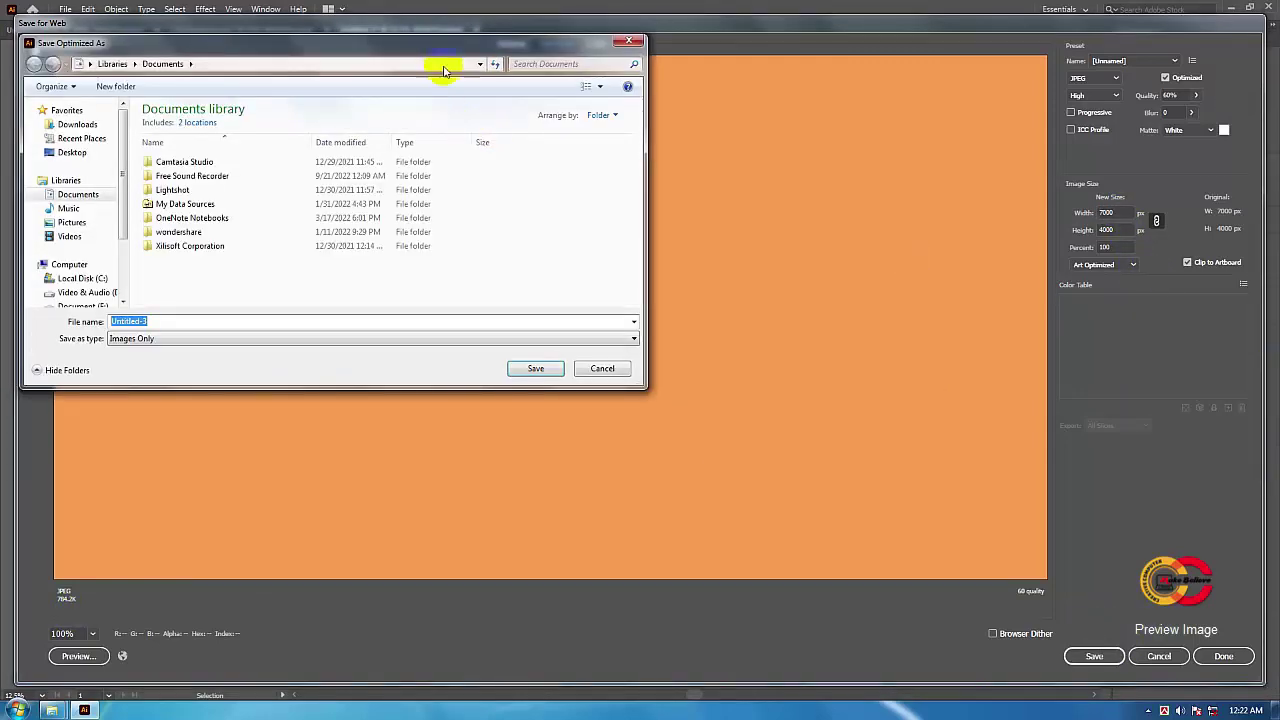
drag(436, 50, 781, 158)
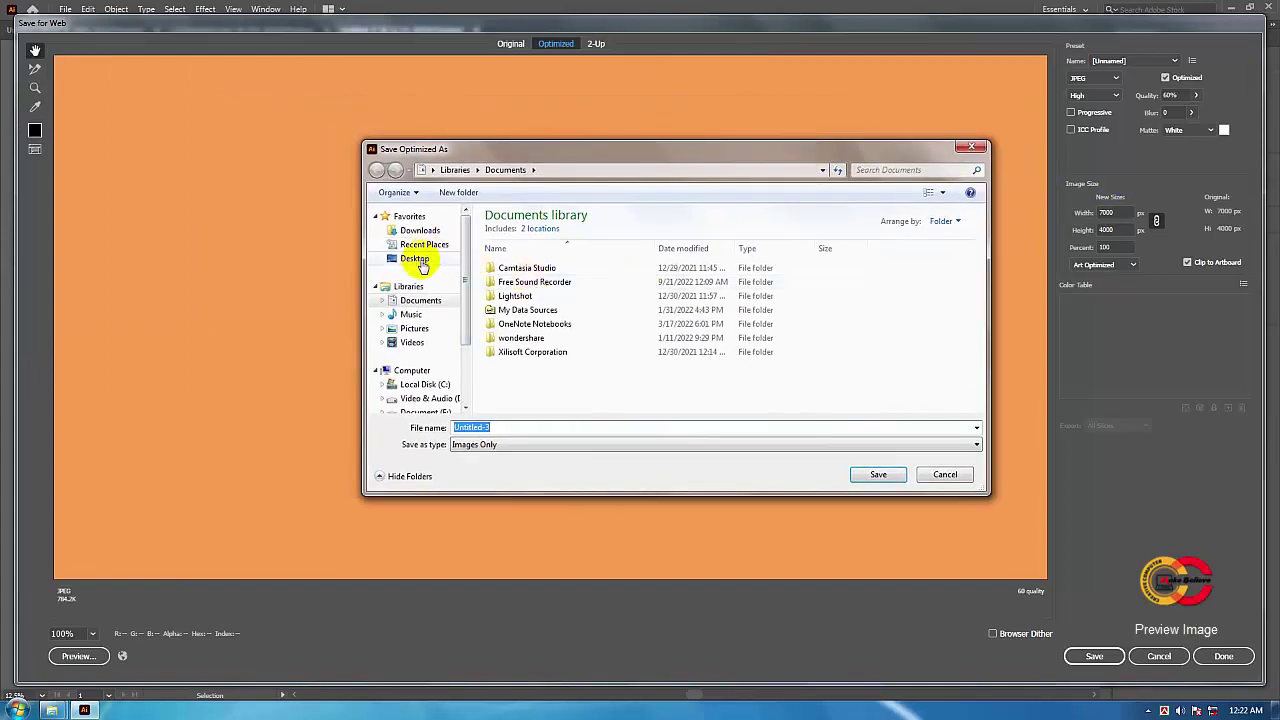
click(419, 262)
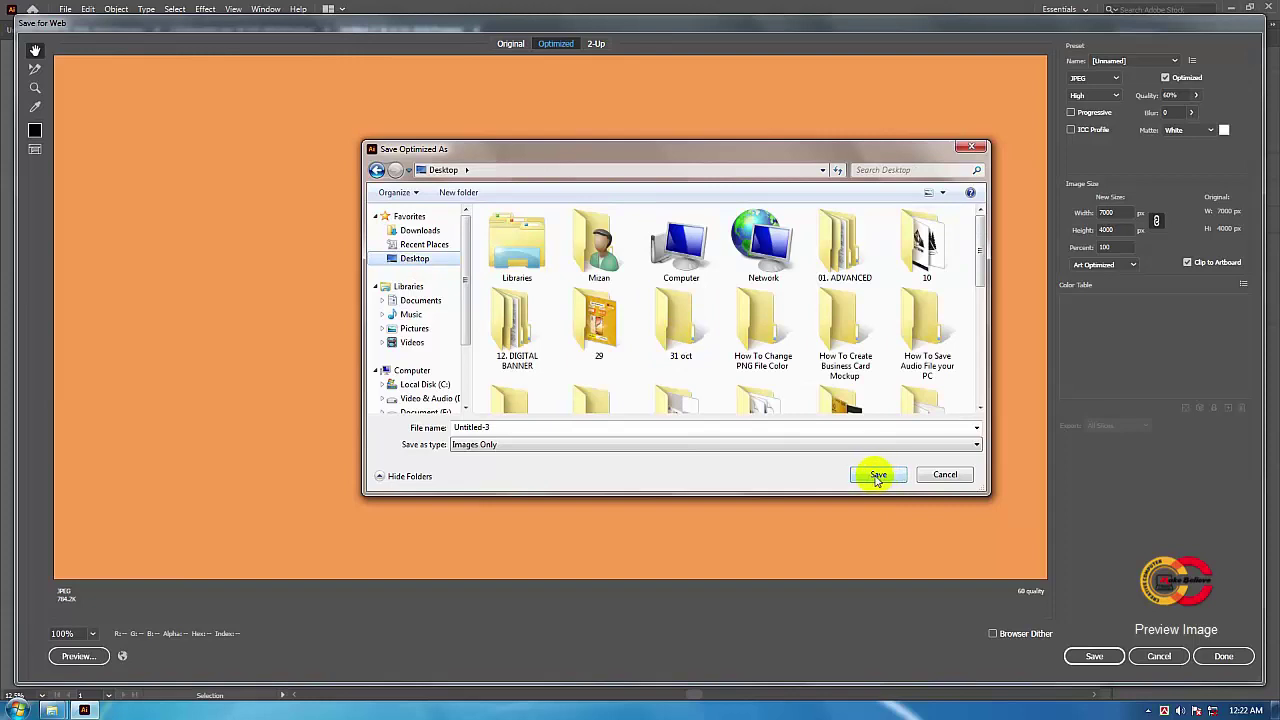
click(943, 474)
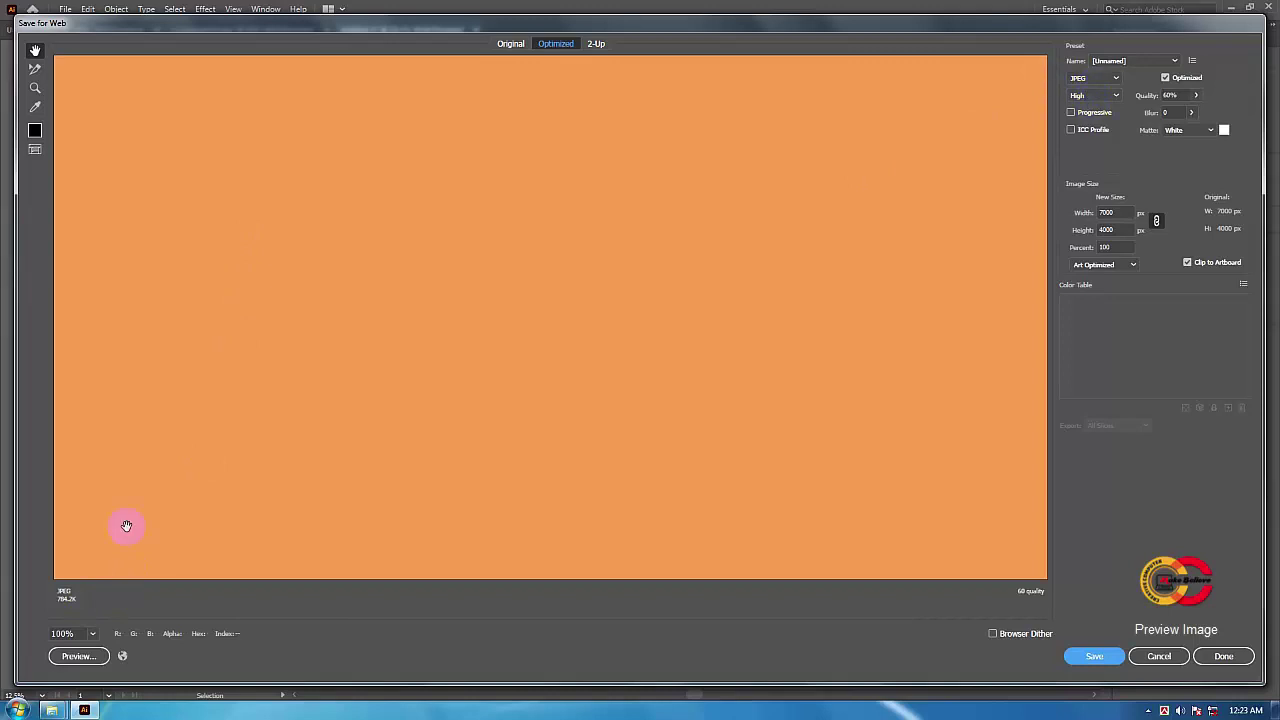
mouse_move(68, 604)
mouse_down()
mouse_move(58, 611)
mouse_move(76, 606)
mouse_up()
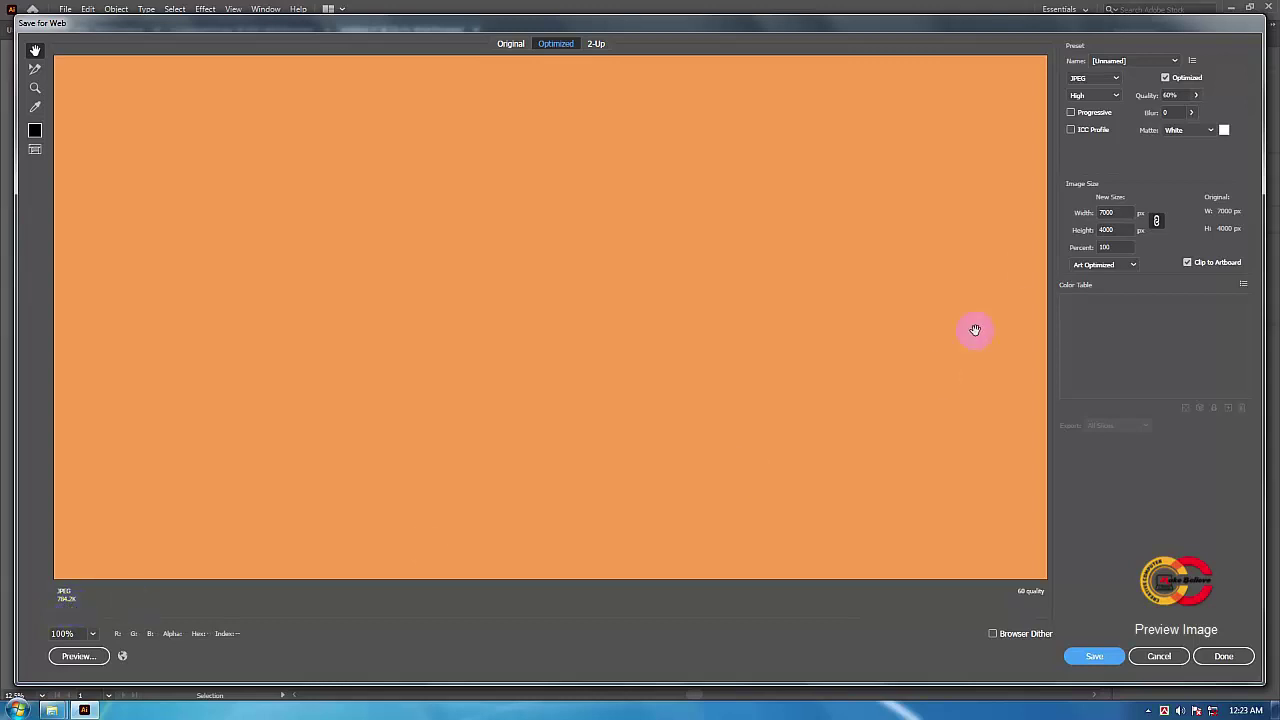
drag(1128, 218, 1118, 213)
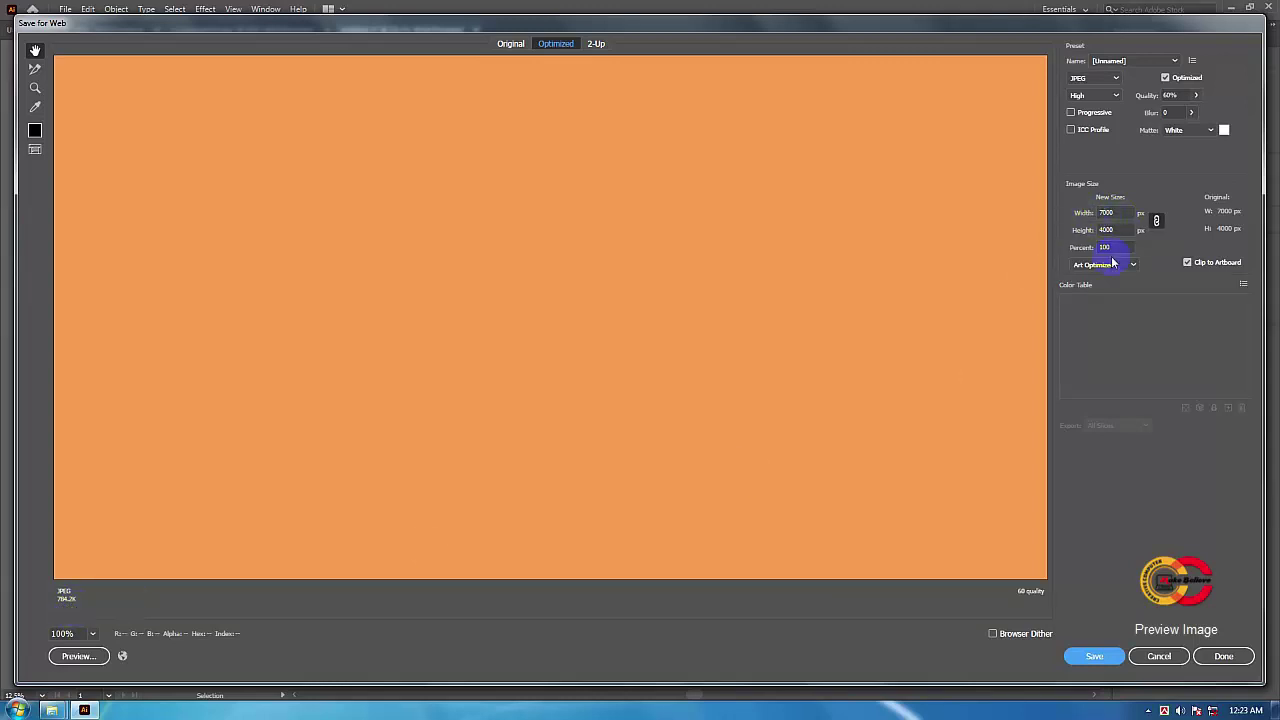
click(1095, 657)
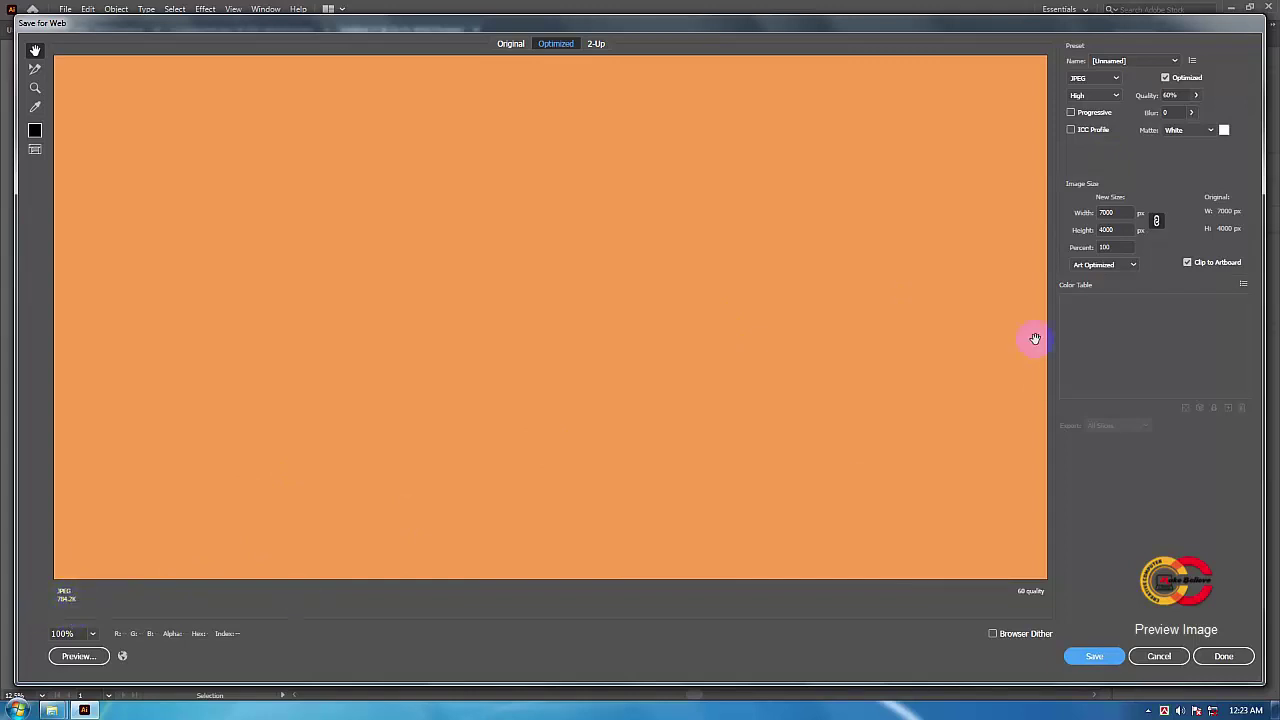
click(1106, 216)
click(1035, 213)
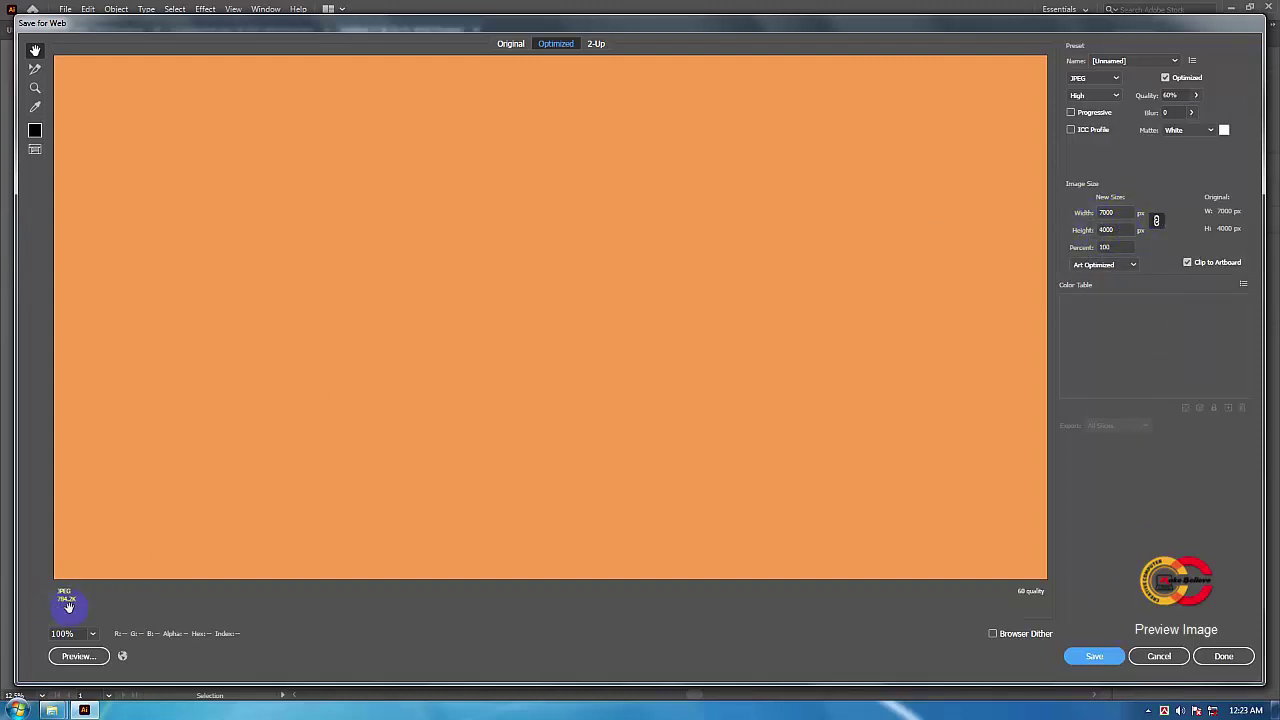
Step: Save the optimized JPEG to the Desktop under the file name 300
click(1094, 655)
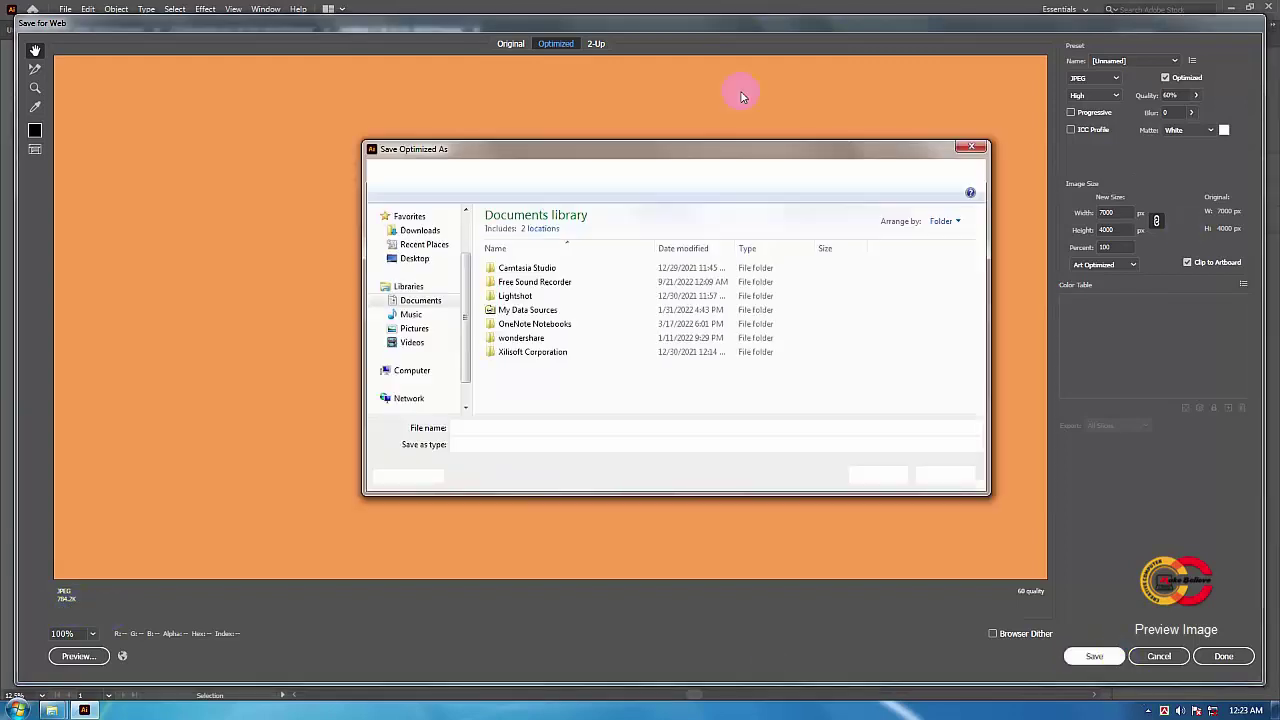
drag(700, 152, 645, 138)
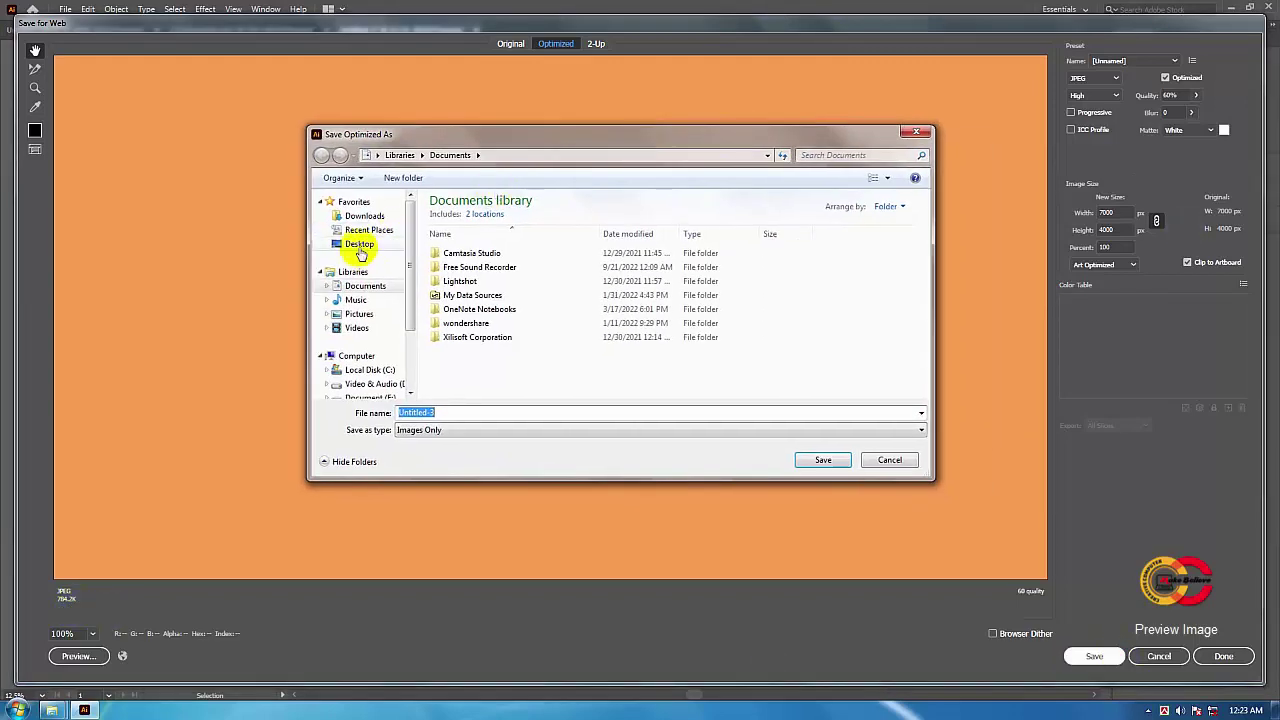
click(360, 246)
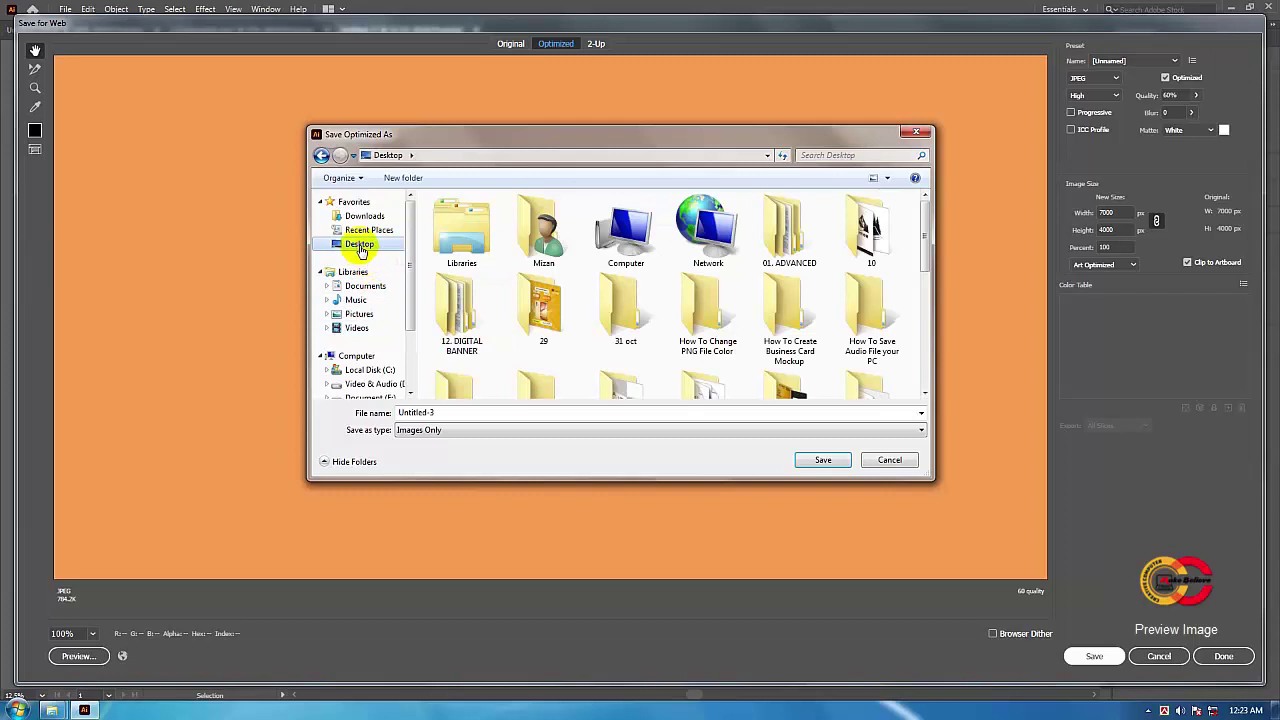
double_click(440, 413)
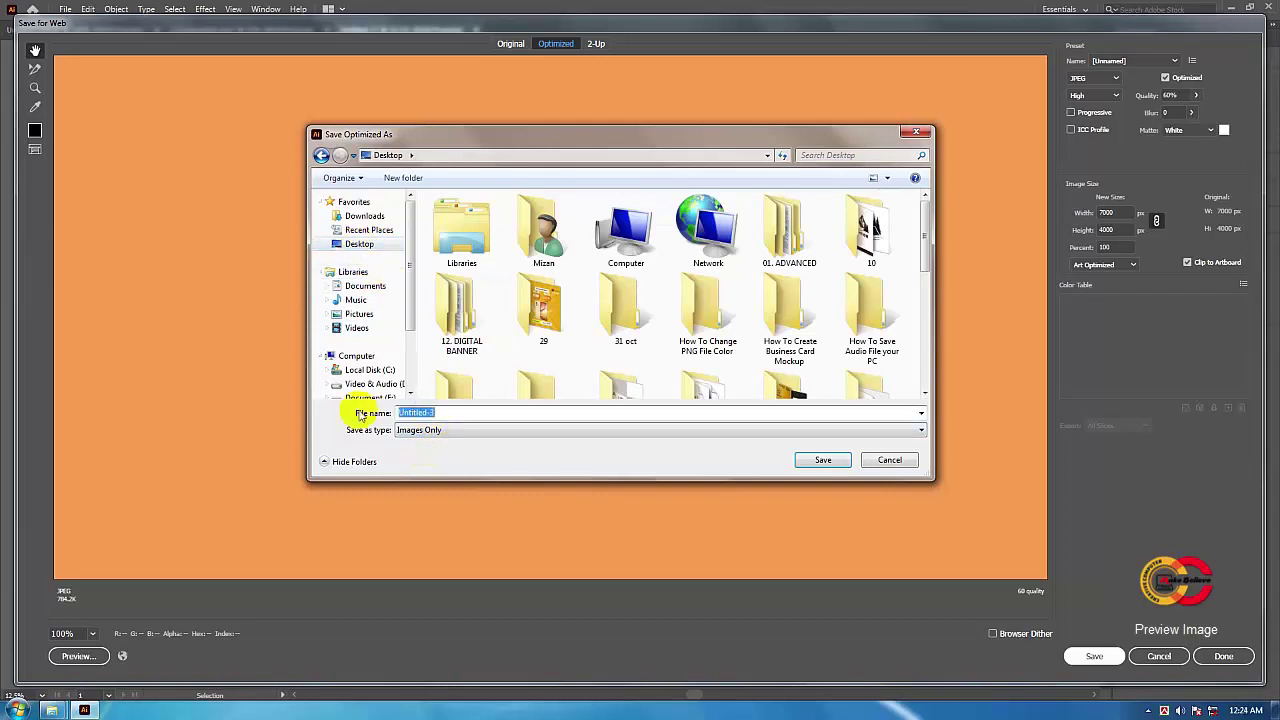
text(300)
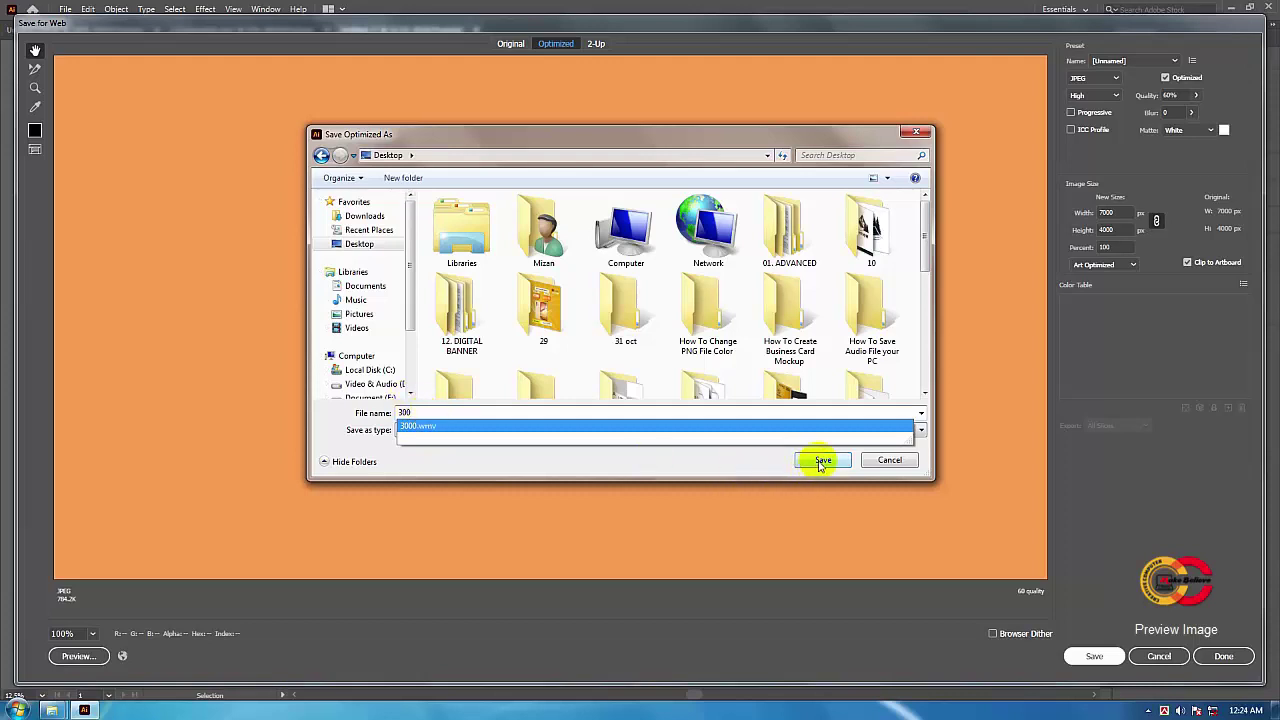
click(342, 244)
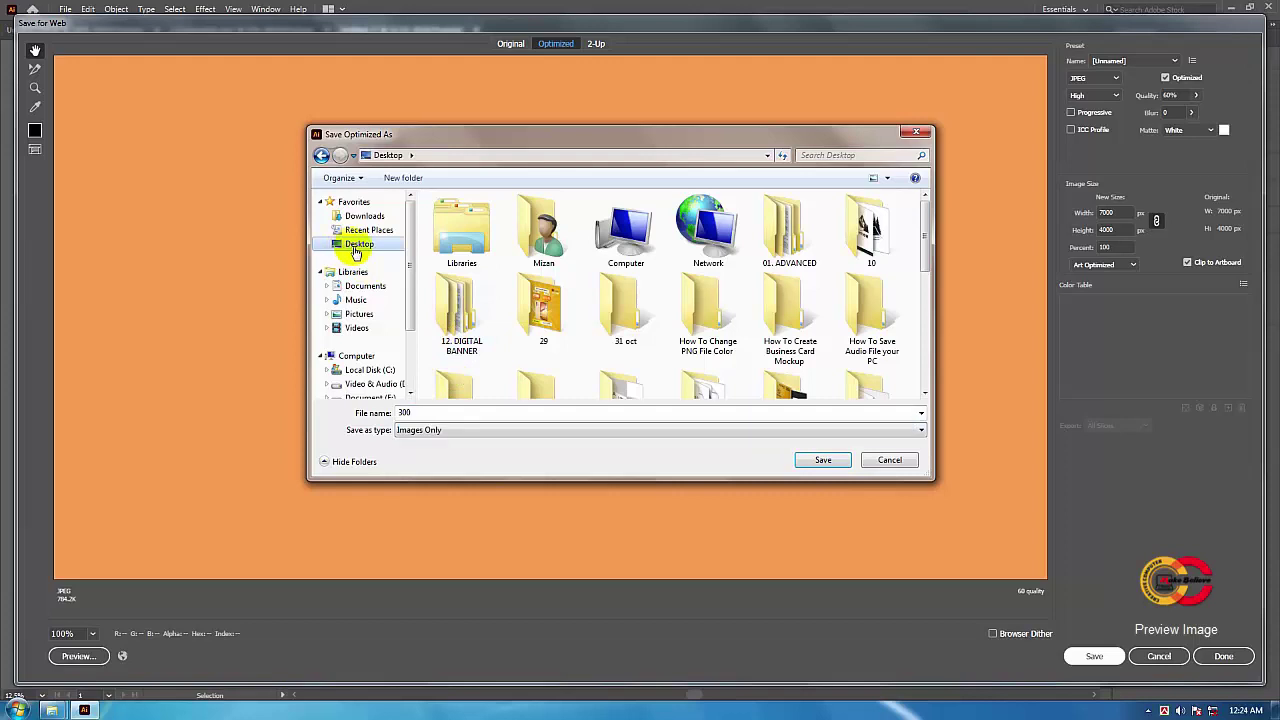
click(823, 461)
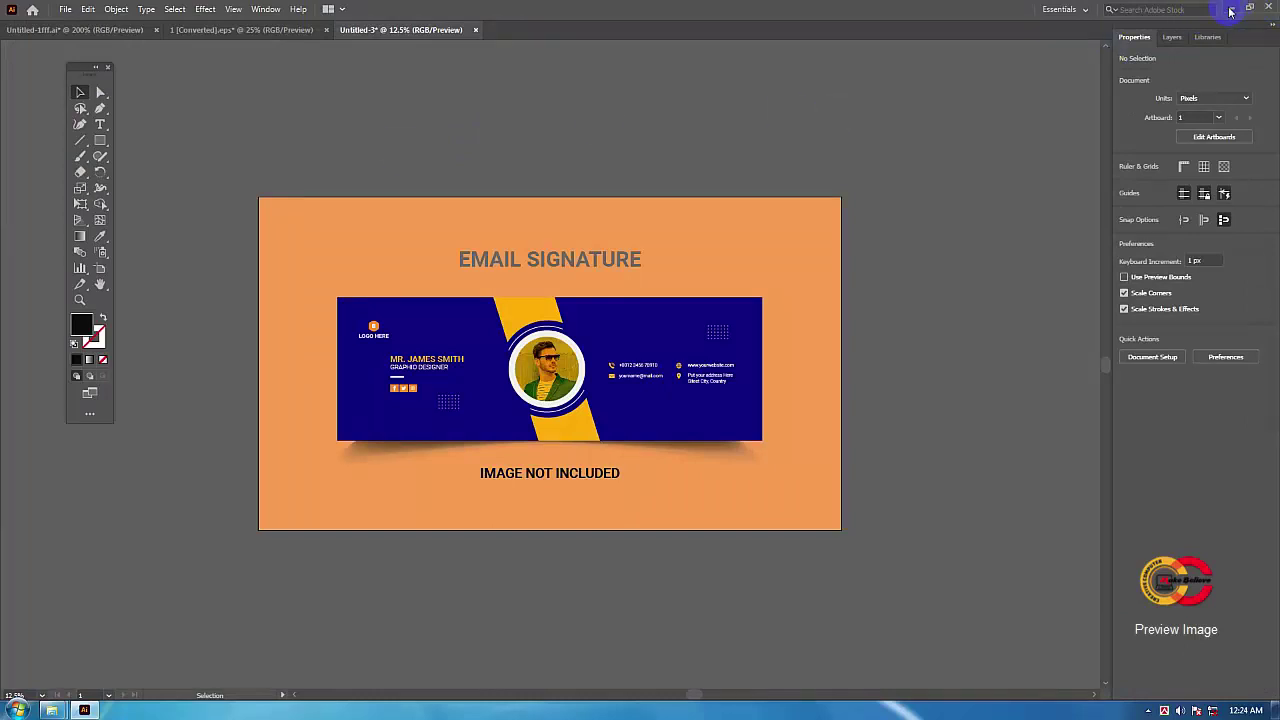
Step: Minimize Illustrator and the open folder window, and move the 300 image to an empty area of the desktop
click(1233, 11)
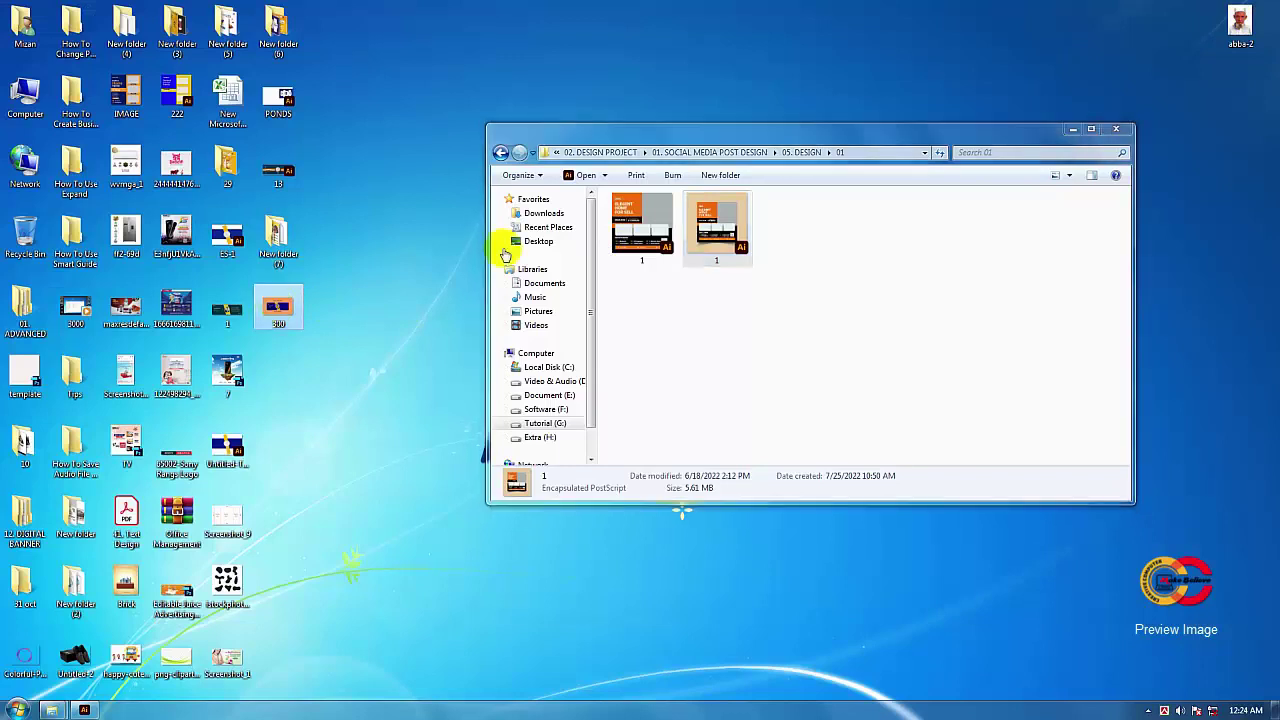
click(1070, 131)
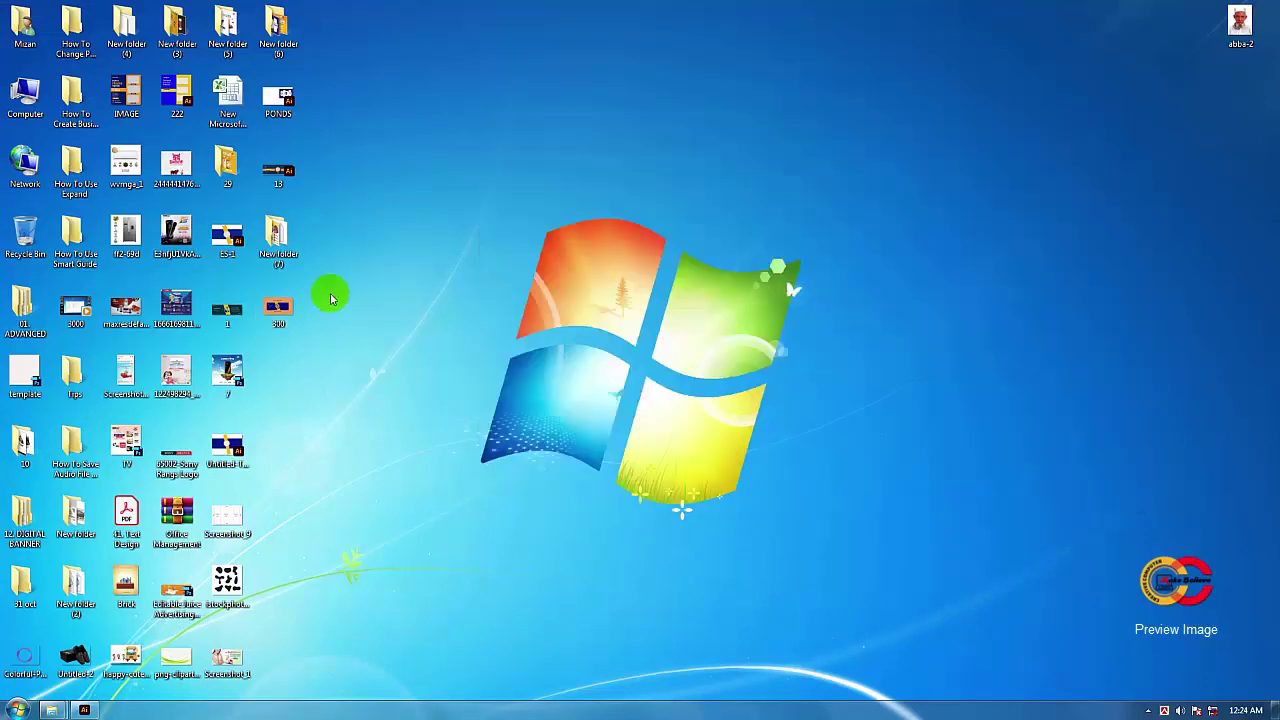
drag(290, 303, 695, 100)
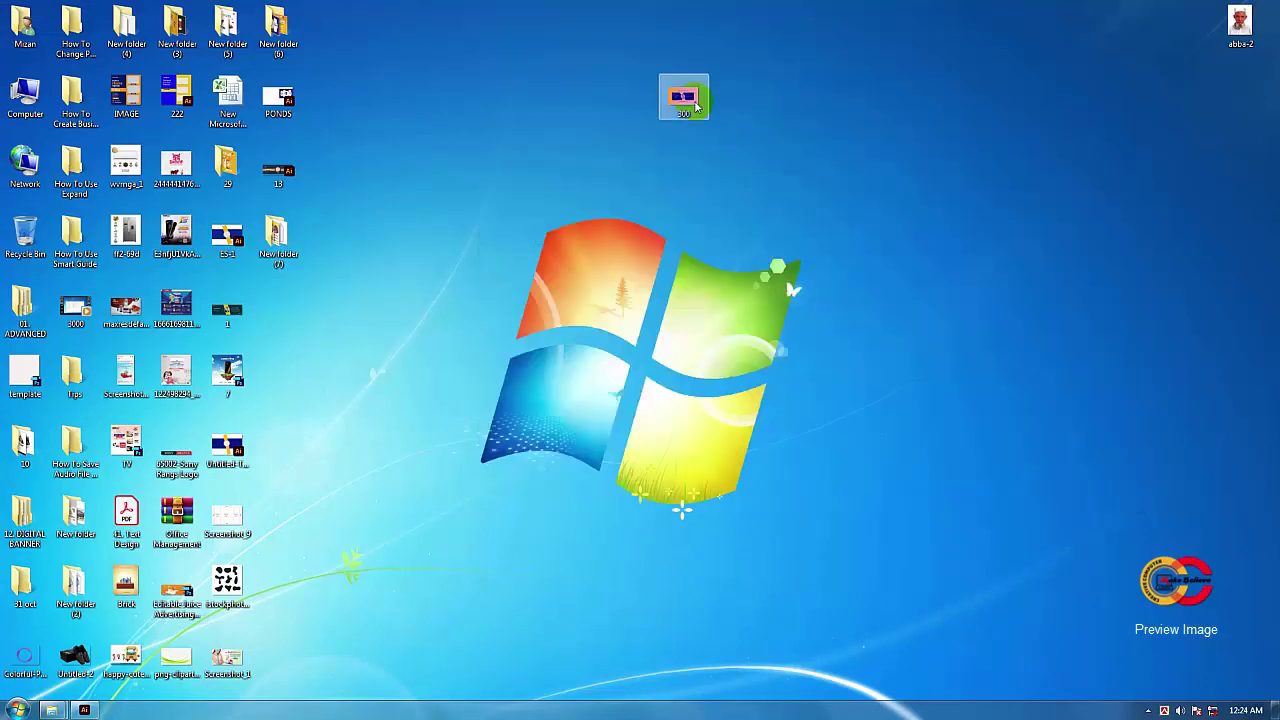
Step: Check the file type and size in the 300 image's properties, and close them
right_click(687, 104)
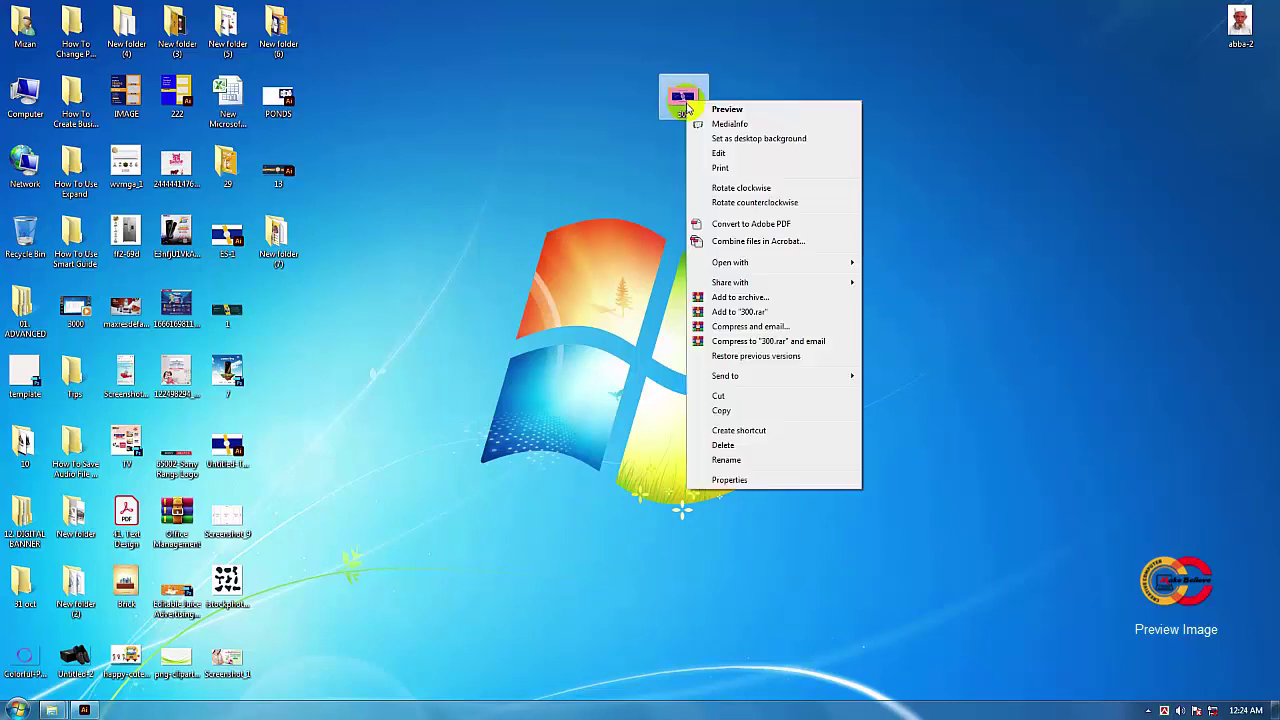
click(736, 463)
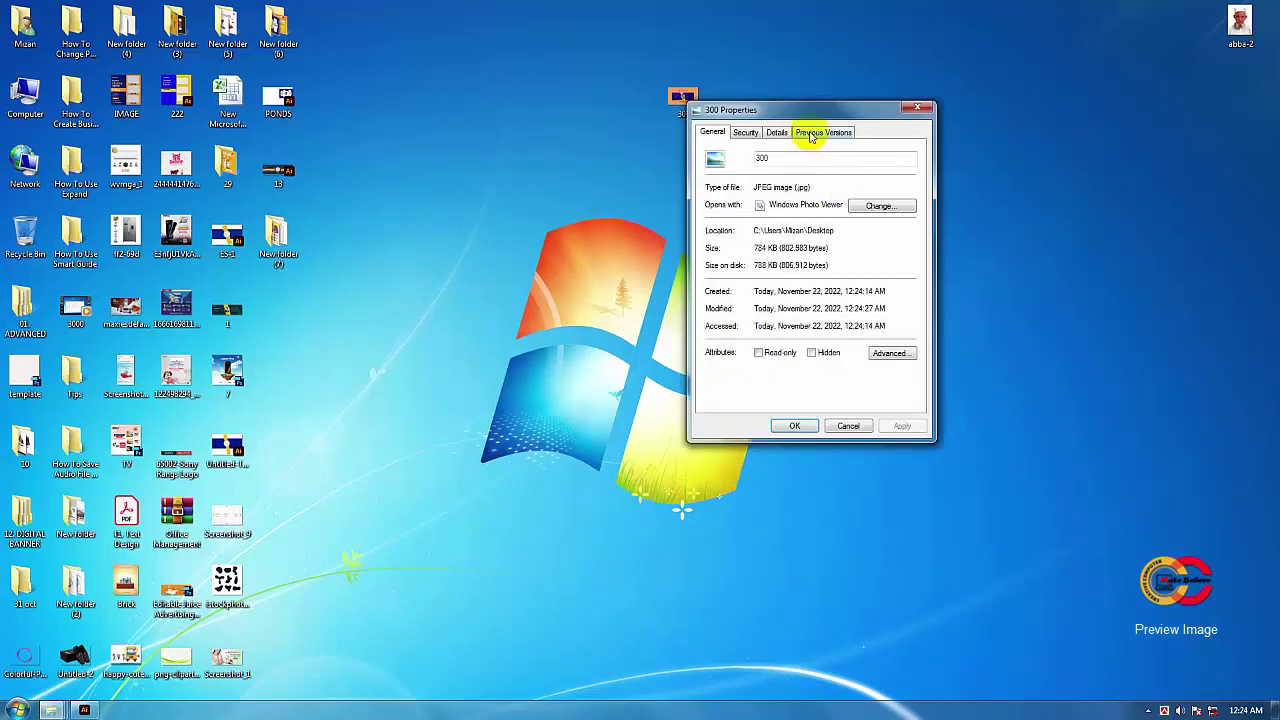
drag(797, 110, 871, 104)
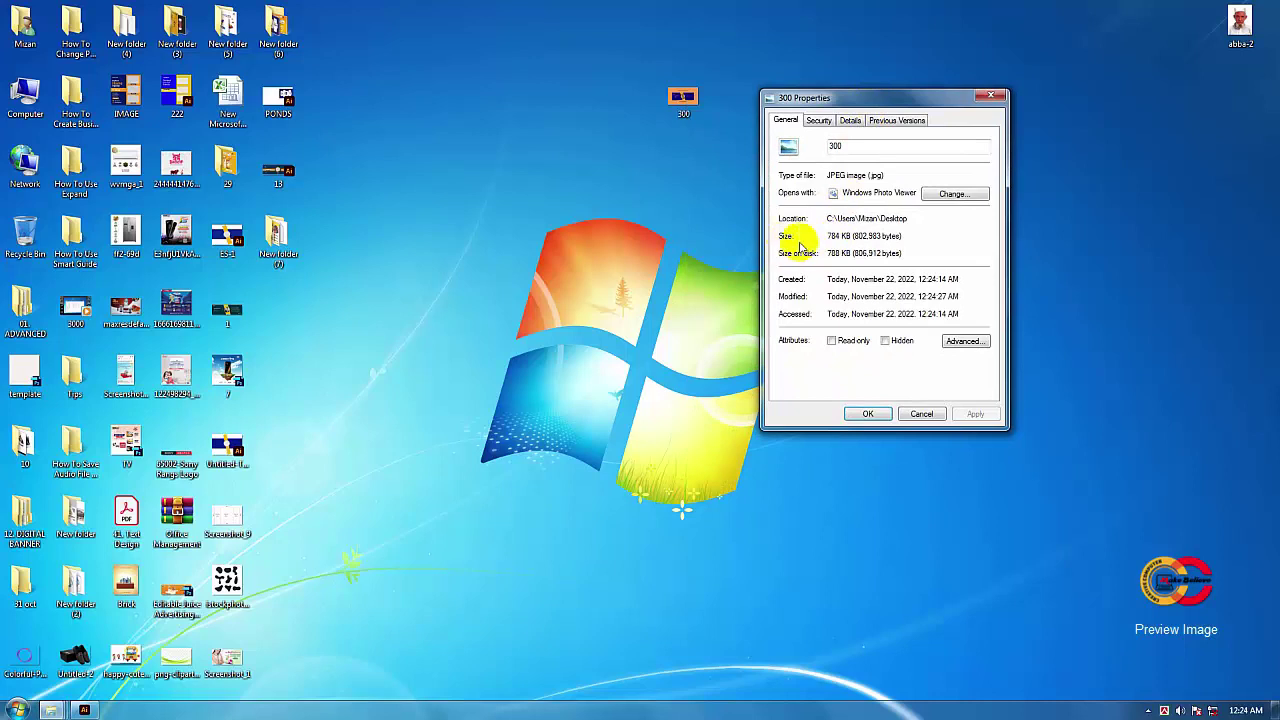
click(910, 411)
Step: Reposition the 300 image on the desktop and open it for viewing
drag(696, 103, 593, 104)
double_click(583, 100)
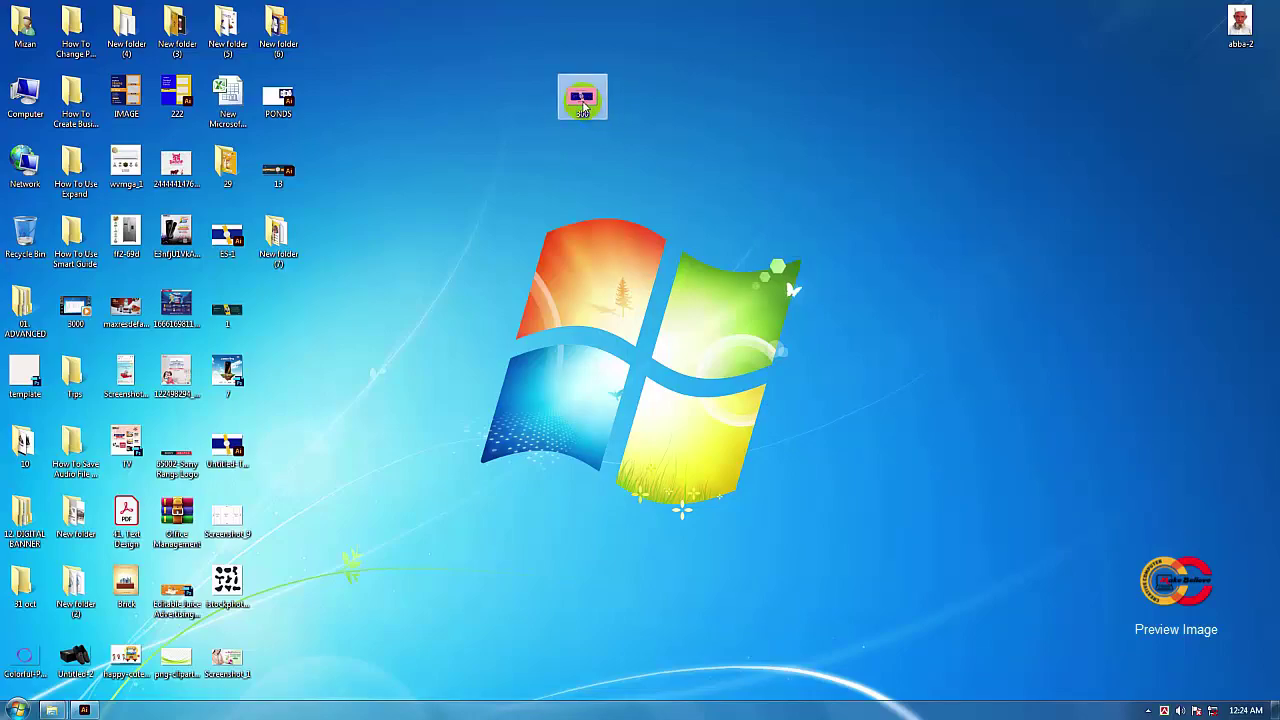